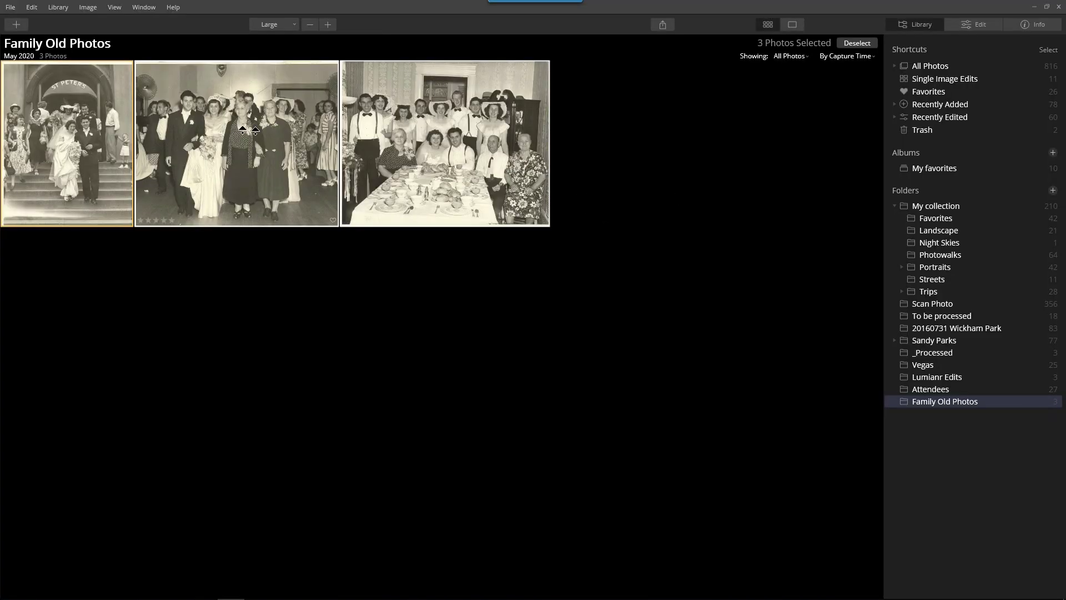
# - Open the church-steps wedding photo in single-image view and show the Tonality Dramatic collection of Luminar Looks
pyautogui.press('Return')
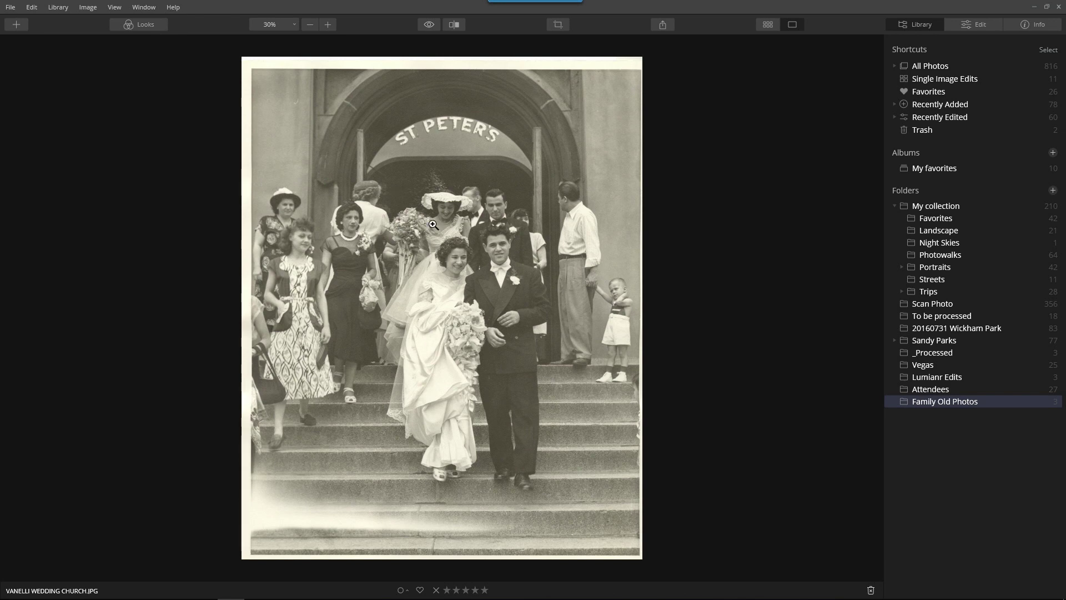
pyautogui.scroll(1, 500, 231)
pyautogui.scroll(-1, 562, 238)
pyautogui.scroll(-1, 562, 237)
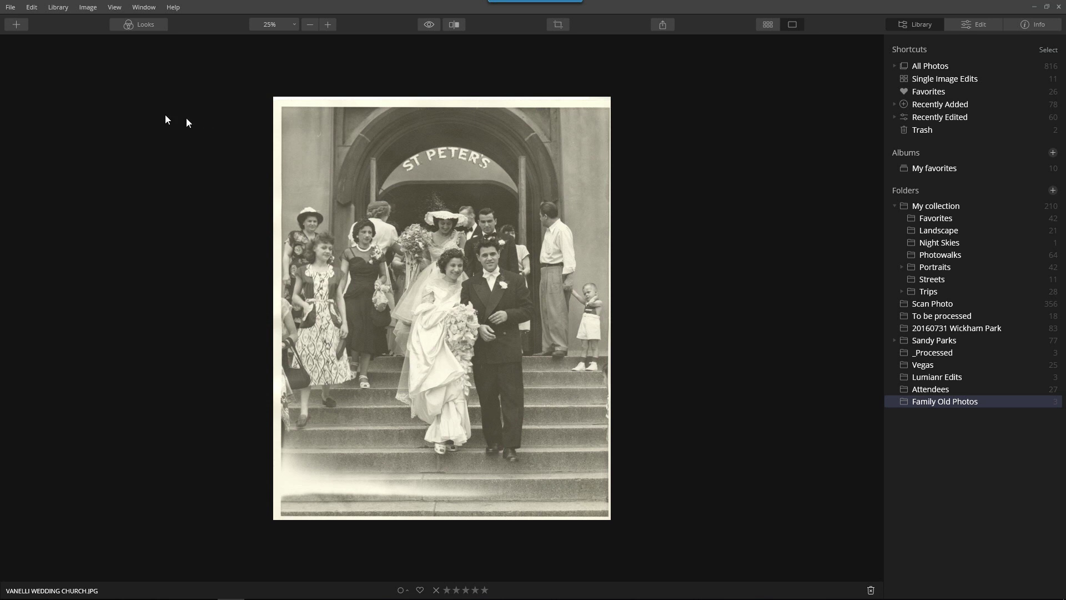
pyautogui.click(139, 24)
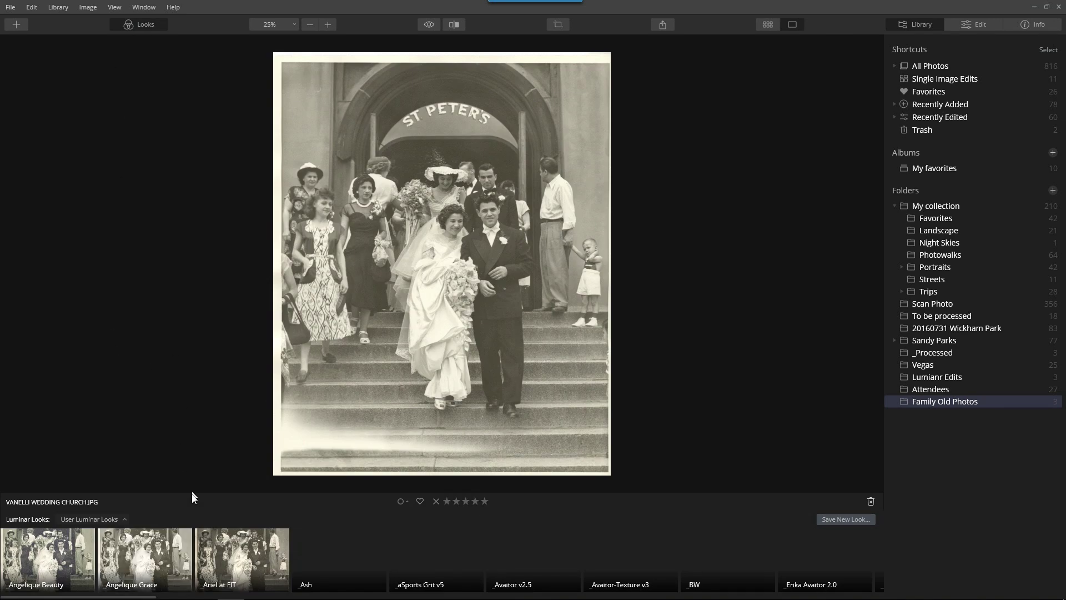
pyautogui.click(103, 517)
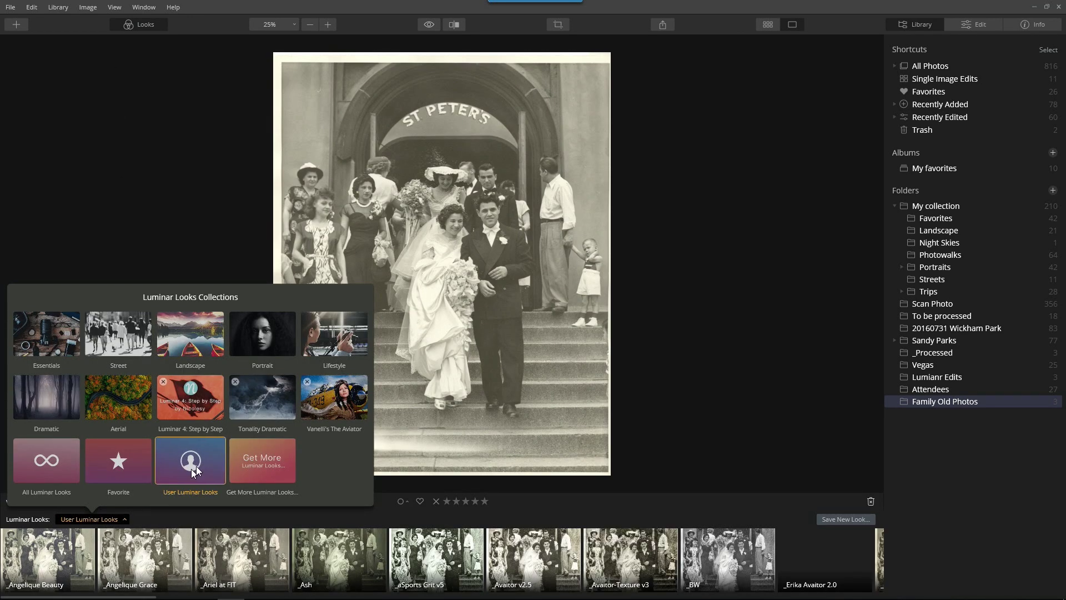
pyautogui.click(281, 397)
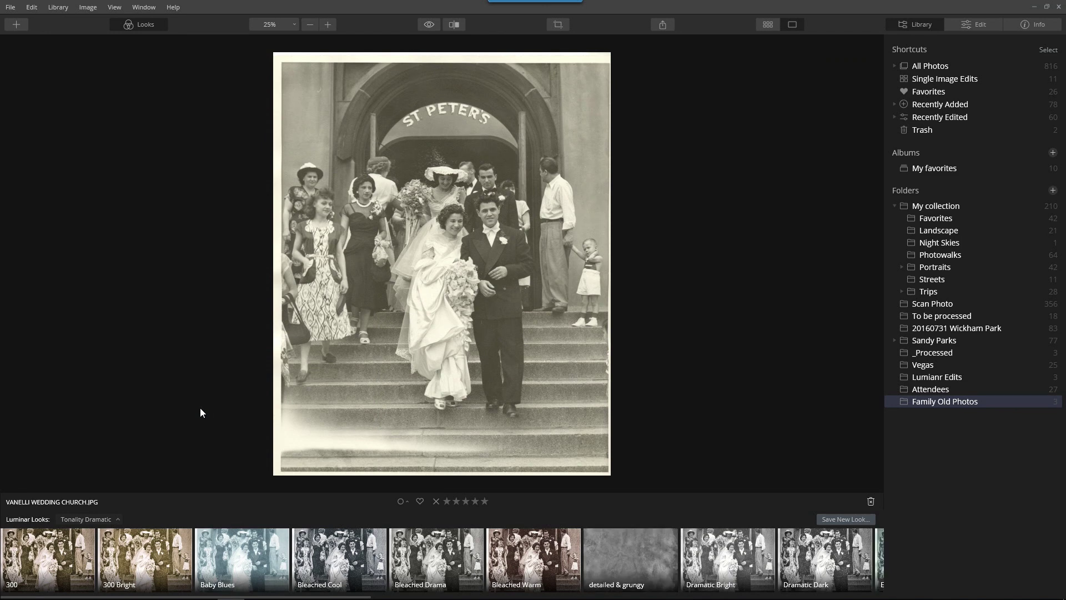
# - Open the Luminar Marketplace in the browser through Get More Luminar Looks and show its Looks category
pyautogui.click(105, 519)
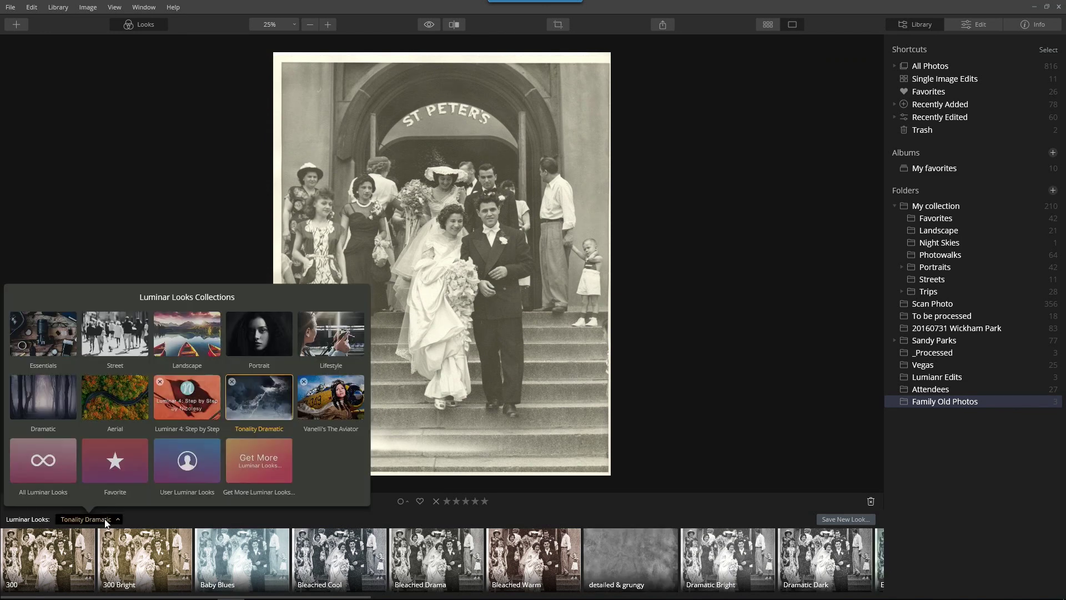
pyautogui.click(263, 470)
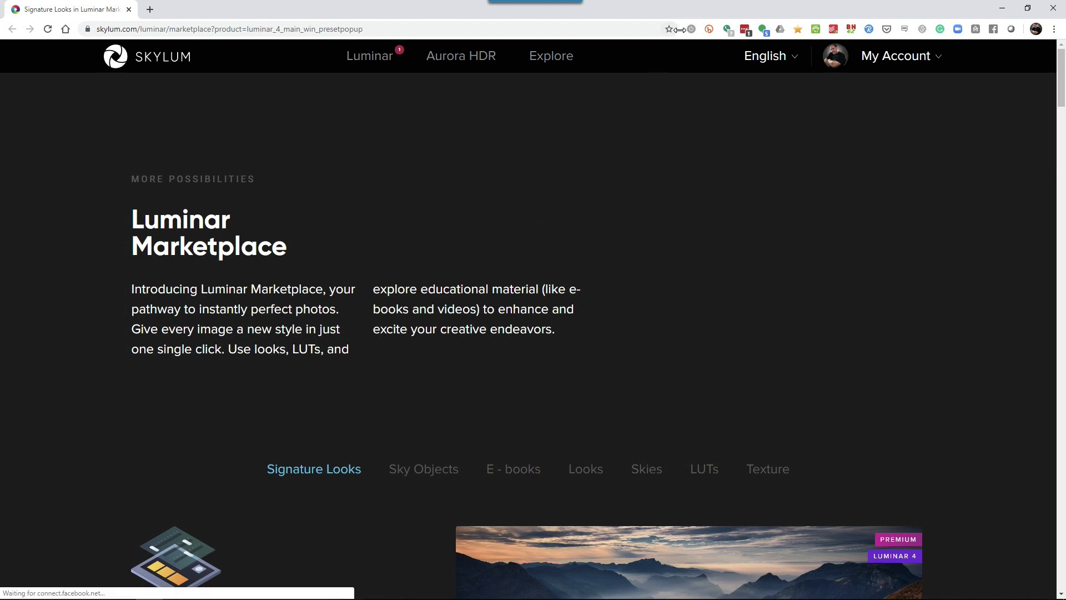
pyautogui.moveTo(679, 29); pyautogui.dragTo(1025, 38)
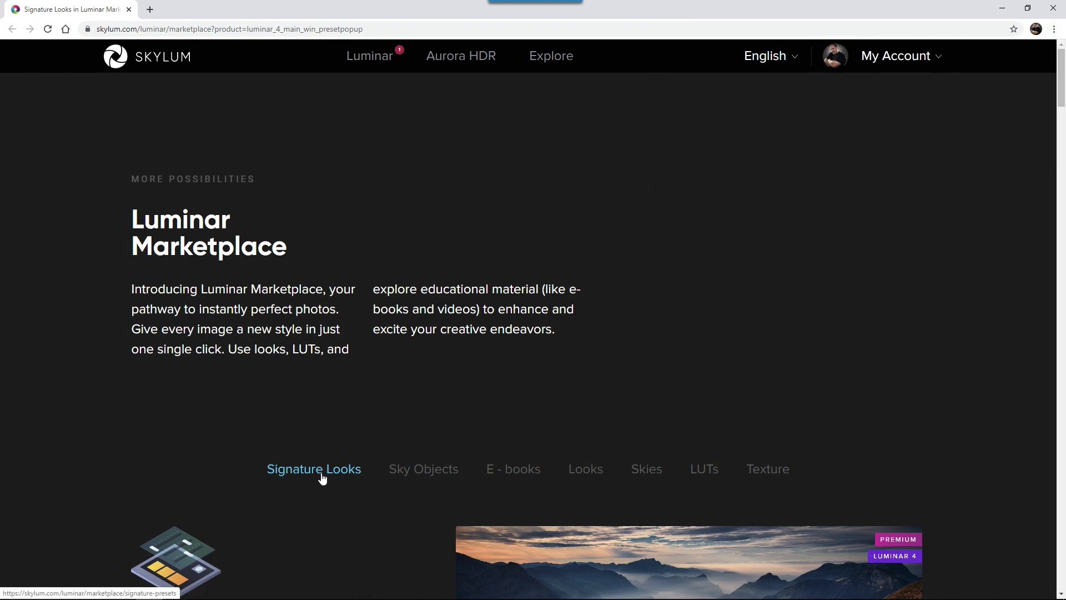
pyautogui.scroll(-2, 323, 478)
pyautogui.scroll(-4, 322, 483)
pyautogui.scroll(4, 323, 483)
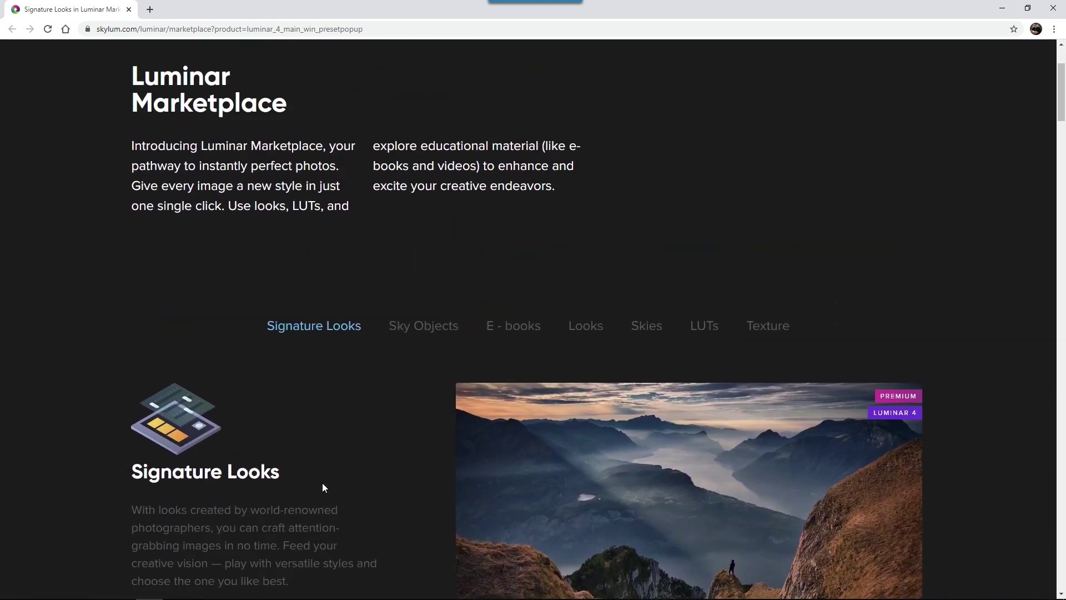
pyautogui.click(586, 358)
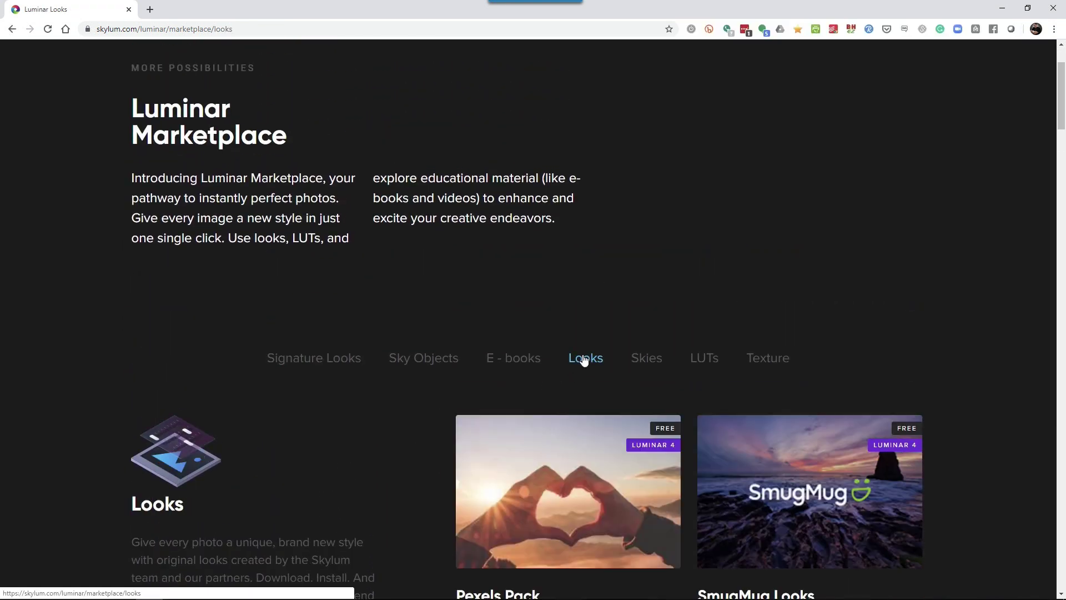
# - Browse the marketplace's look packs as far as the Tonality Mega B&W Pack, close the browser and return to Luminar
pyautogui.scroll(-3, 594, 420)
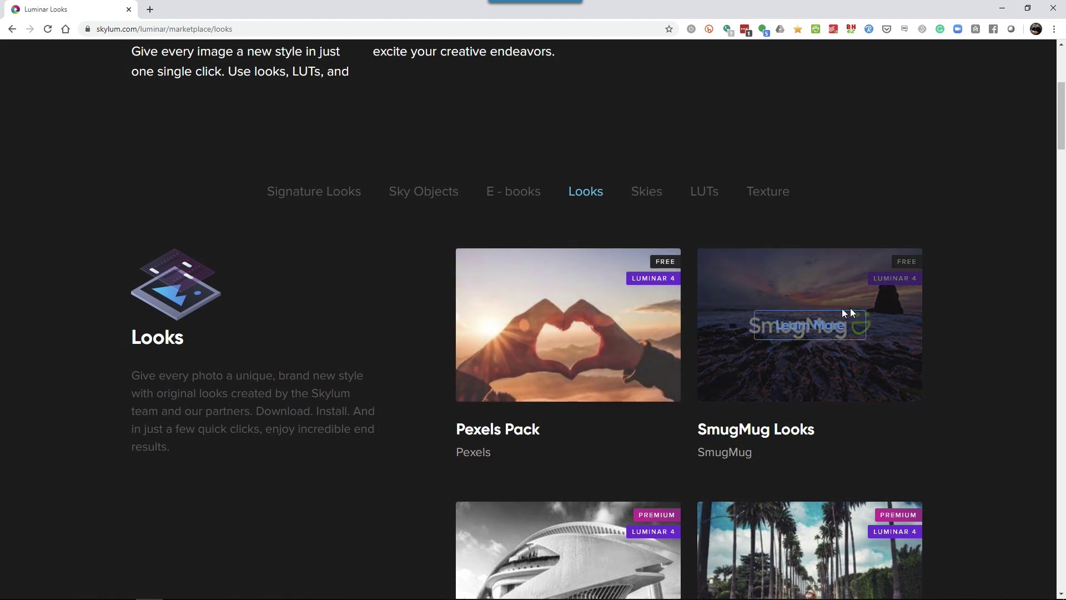
pyautogui.moveTo(621, 326)
pyautogui.scroll(-7, 621, 325)
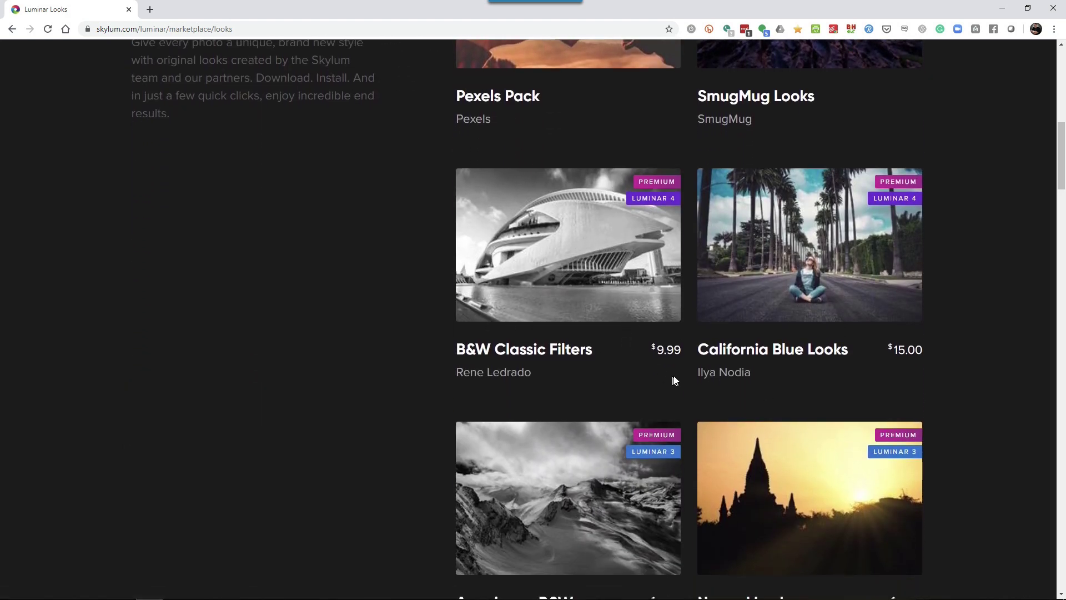
pyautogui.scroll(-10, 699, 383)
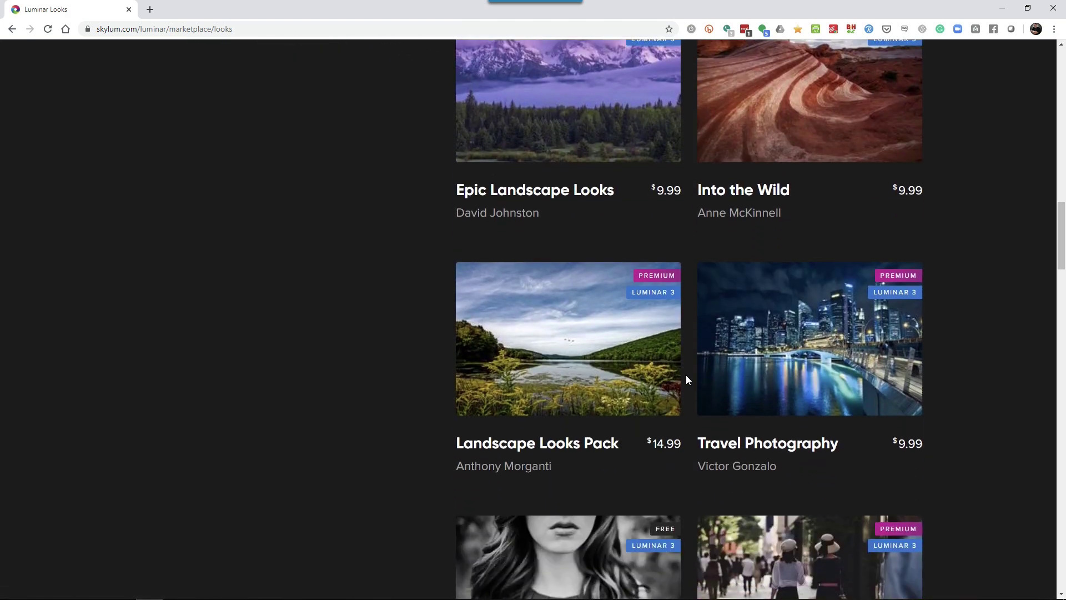
pyautogui.scroll(-5, 686, 379)
pyautogui.moveTo(624, 351)
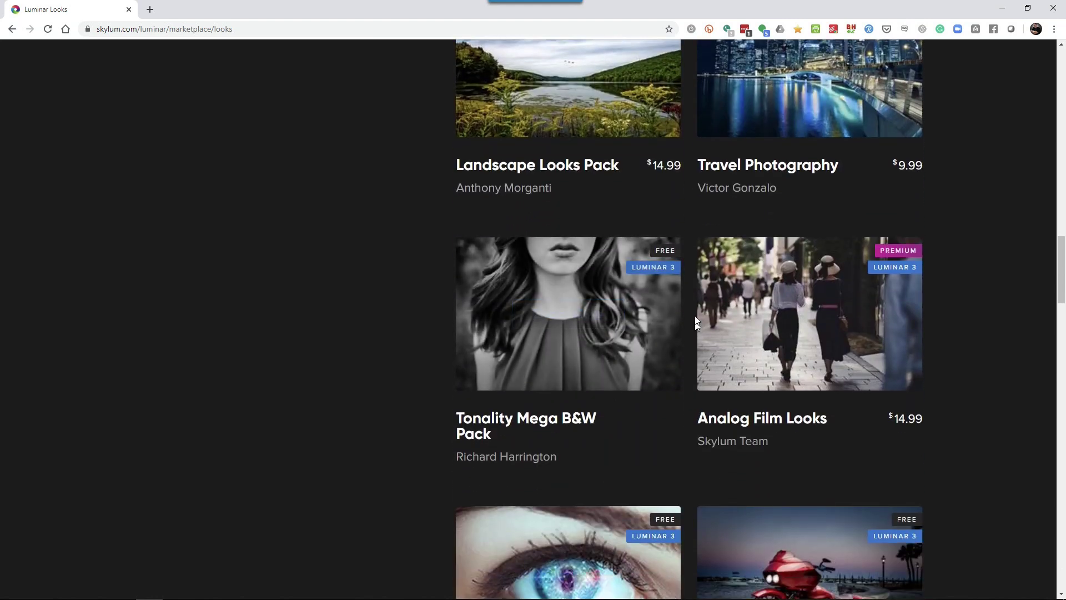
pyautogui.moveTo(669, 368)
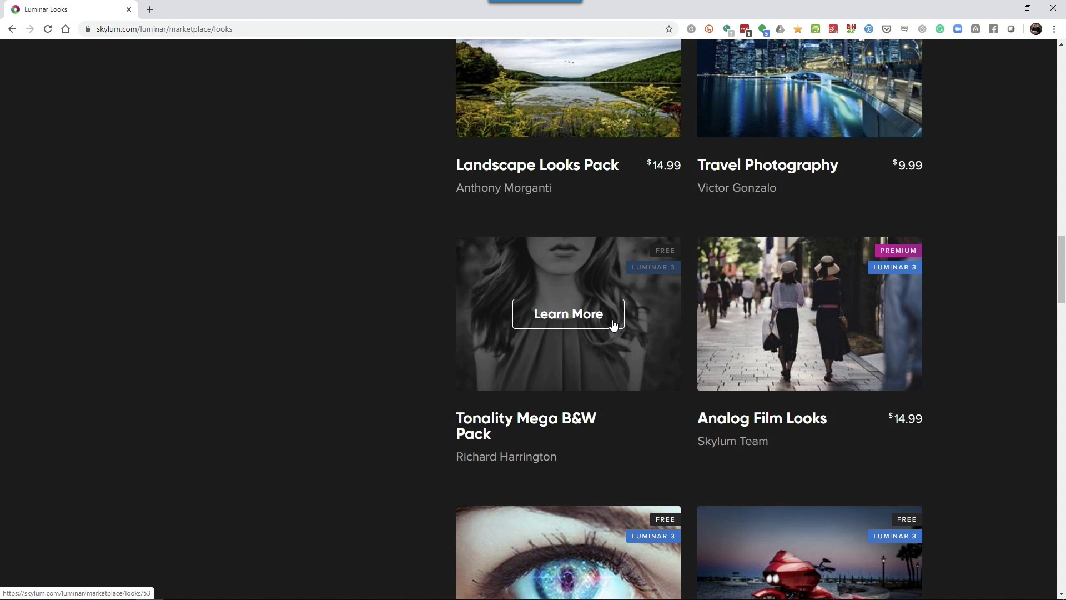
pyautogui.click(1052, 9)
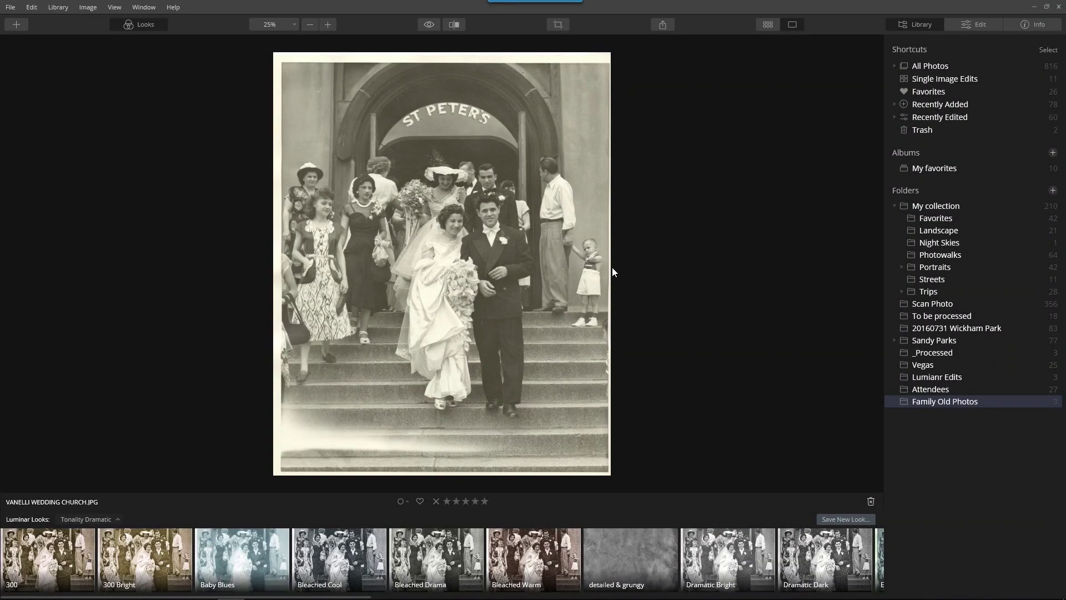
# - Try the Bleached Cool look against the original, plus Bleached Drama, Dramatic Bright and Dramatic Dark, on the wedding photo
pyautogui.moveTo(385, 547)
pyautogui.click(373, 549)
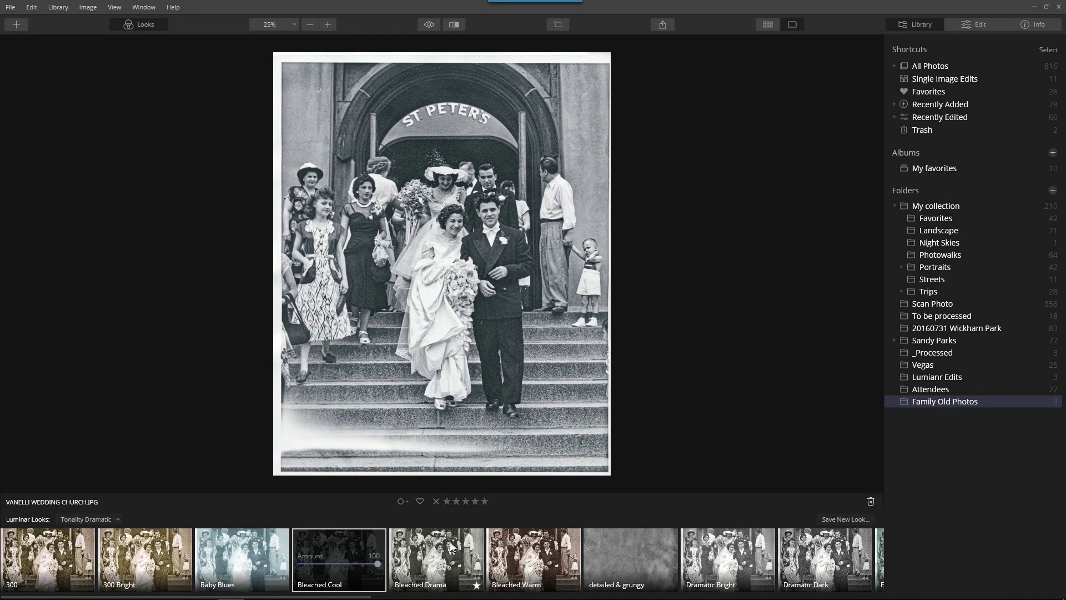
pyautogui.click(429, 25)
pyautogui.click(429, 25)
pyautogui.click(467, 541)
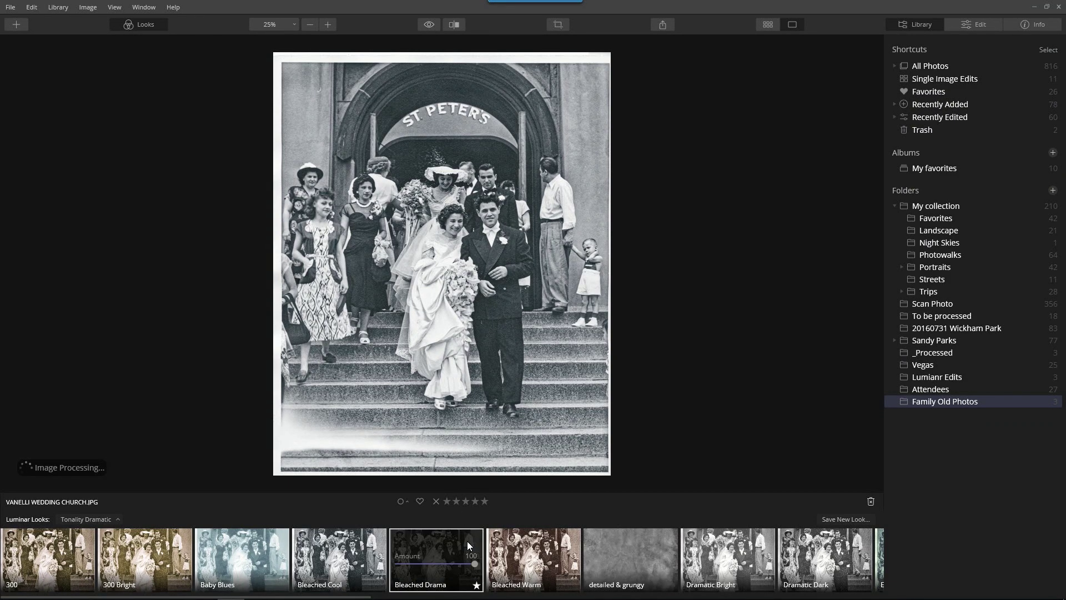
pyautogui.click(728, 539)
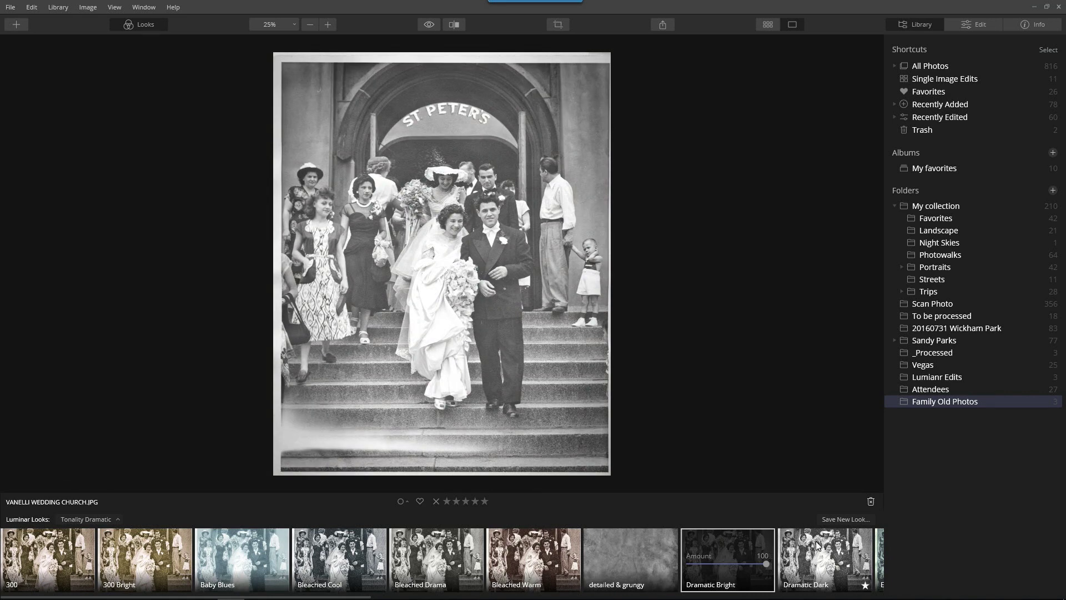
pyautogui.click(815, 541)
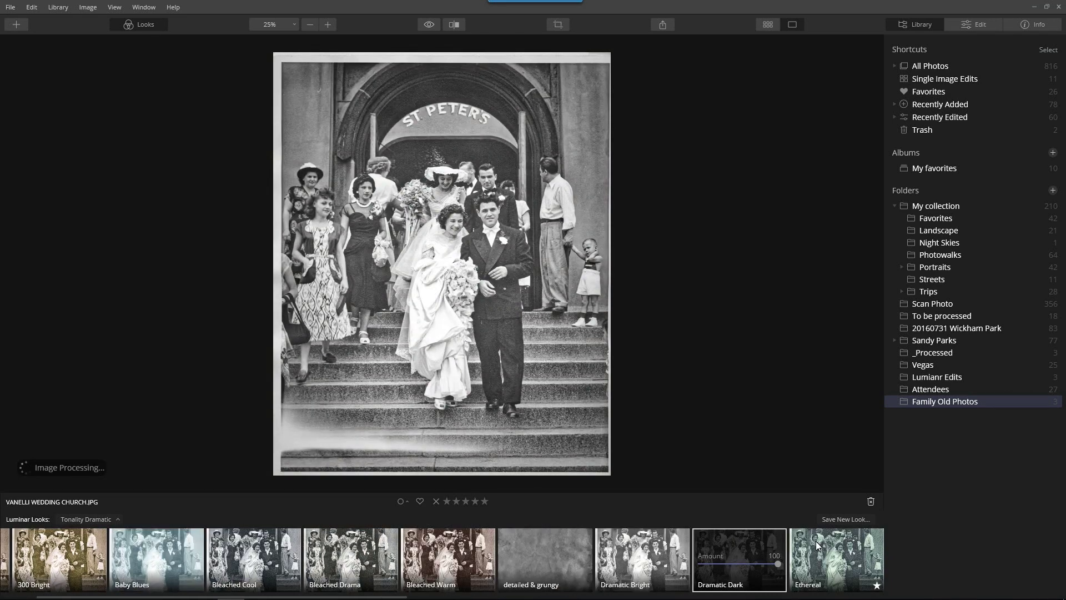
# - Apply the Old Memories look from the Tonality Dramatic collection to the photo and compare it with the original
pyautogui.scroll(-3, 815, 541)
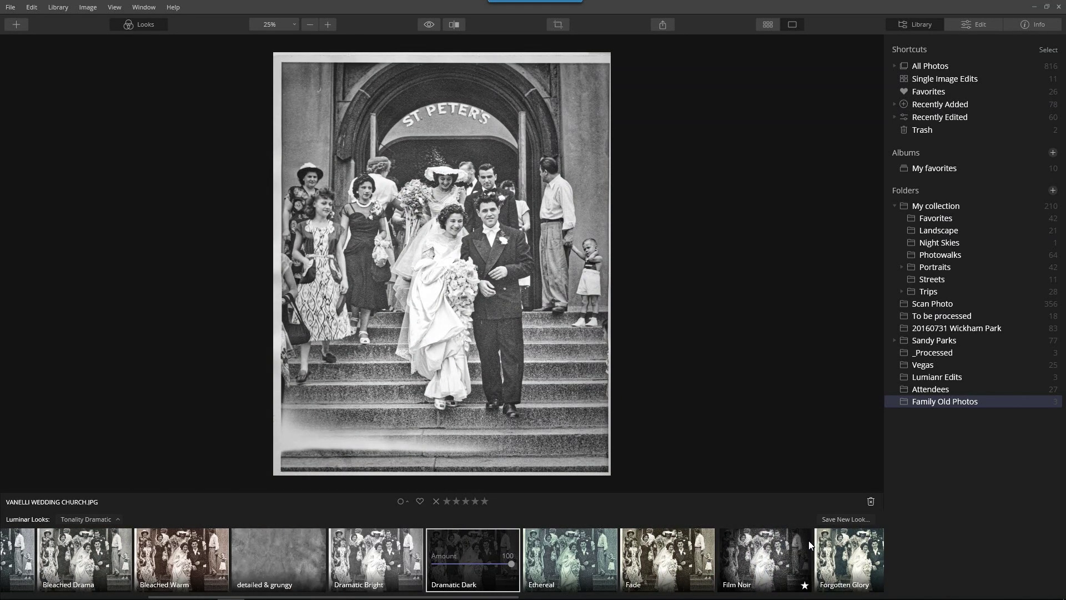
pyautogui.scroll(-4, 809, 541)
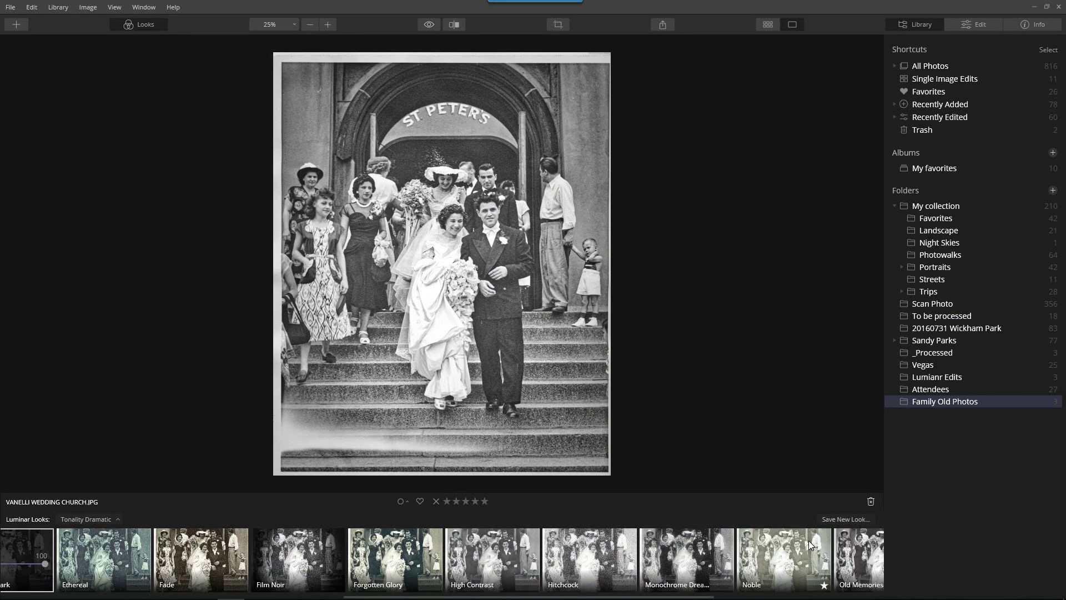
pyautogui.scroll(-1, 809, 541)
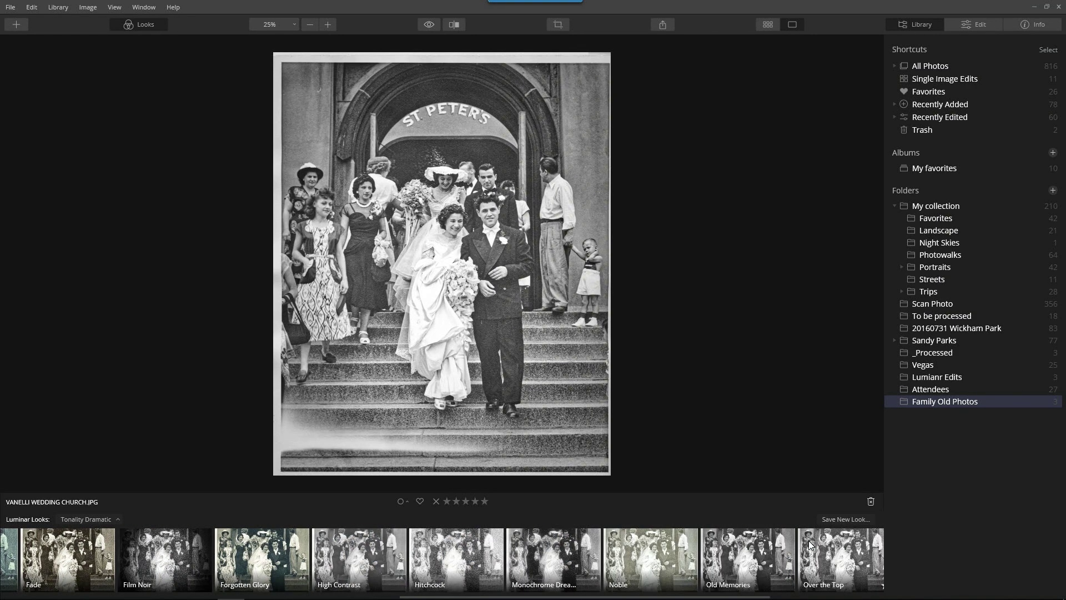
pyautogui.scroll(-1, 811, 546)
pyautogui.click(701, 551)
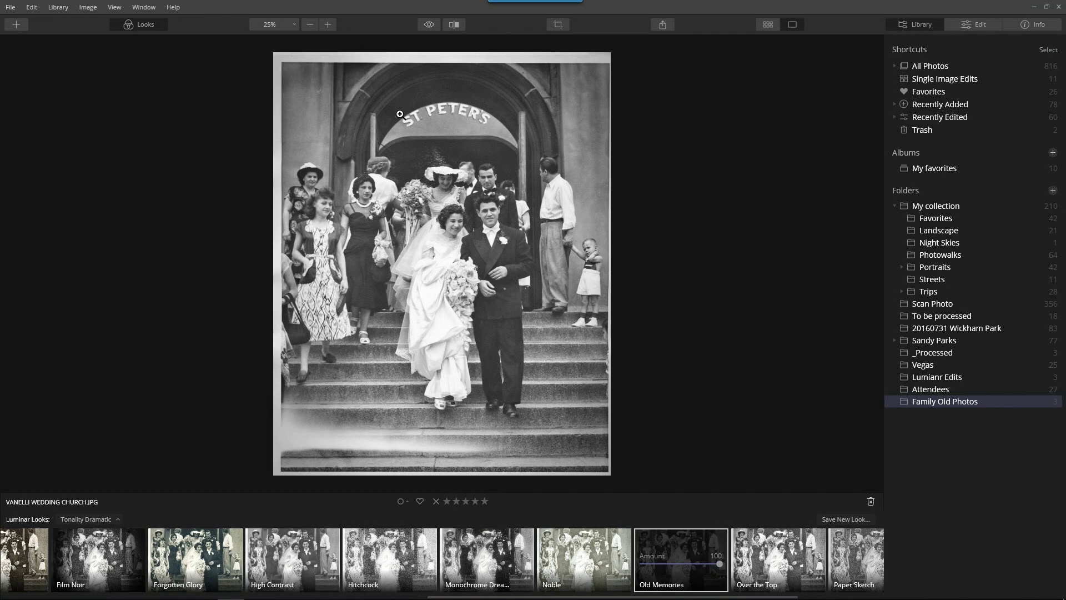
pyautogui.click(432, 25)
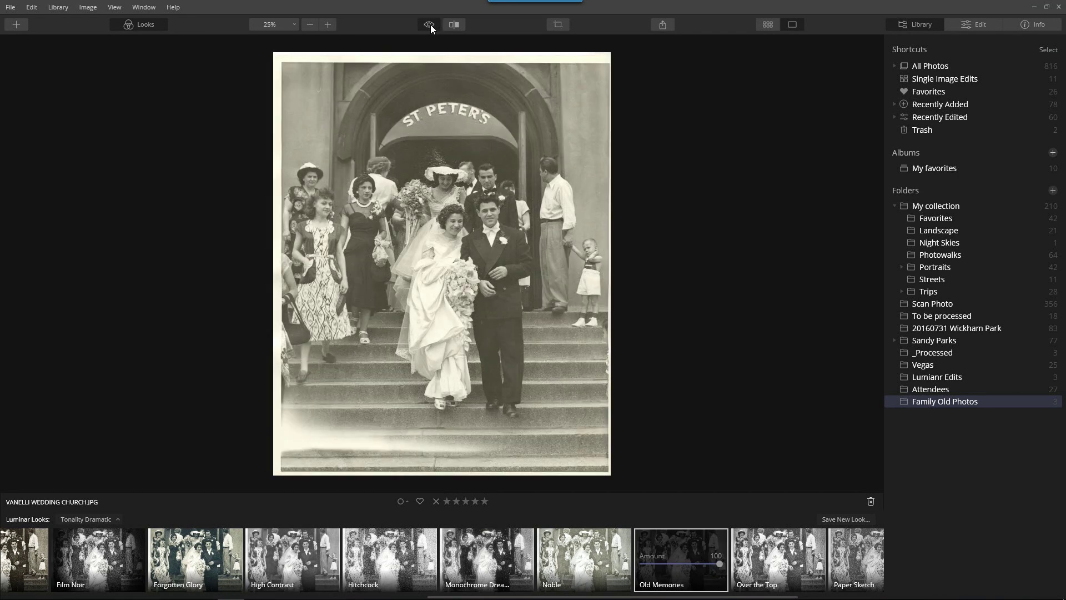
pyautogui.click(432, 25)
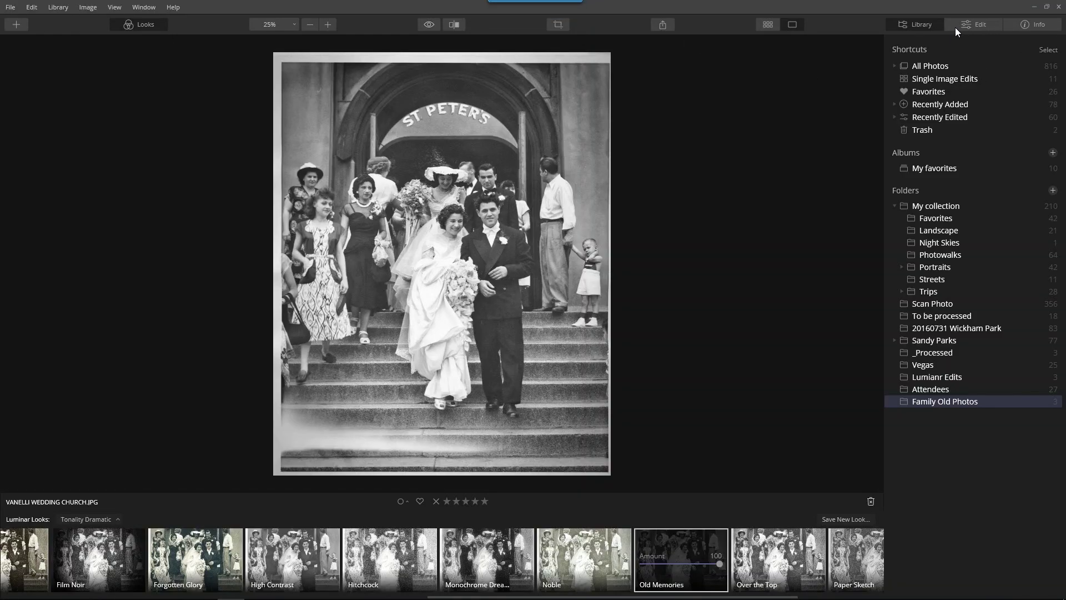
# - Switch to editing the photo, show the Deprecated filters and compare the image with Microstructure off and on
pyautogui.click(956, 28)
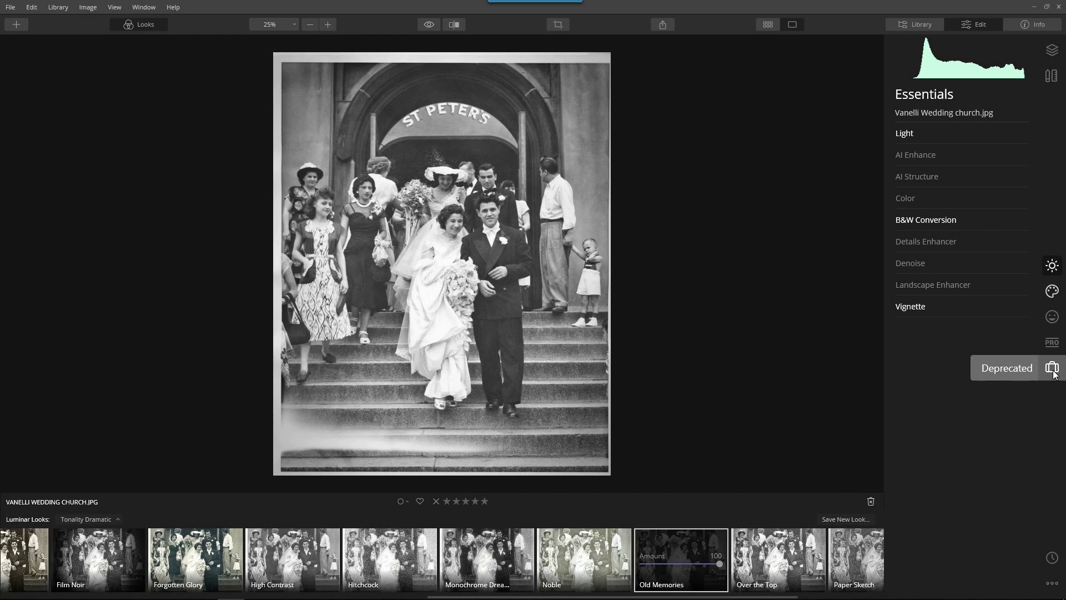
pyautogui.click(1054, 372)
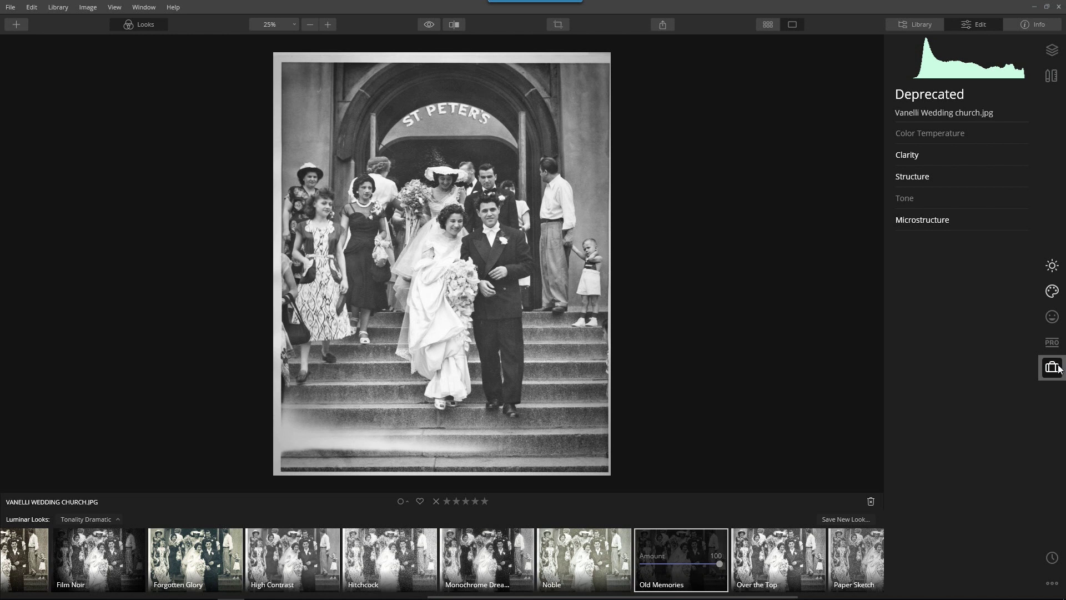
pyautogui.click(924, 221)
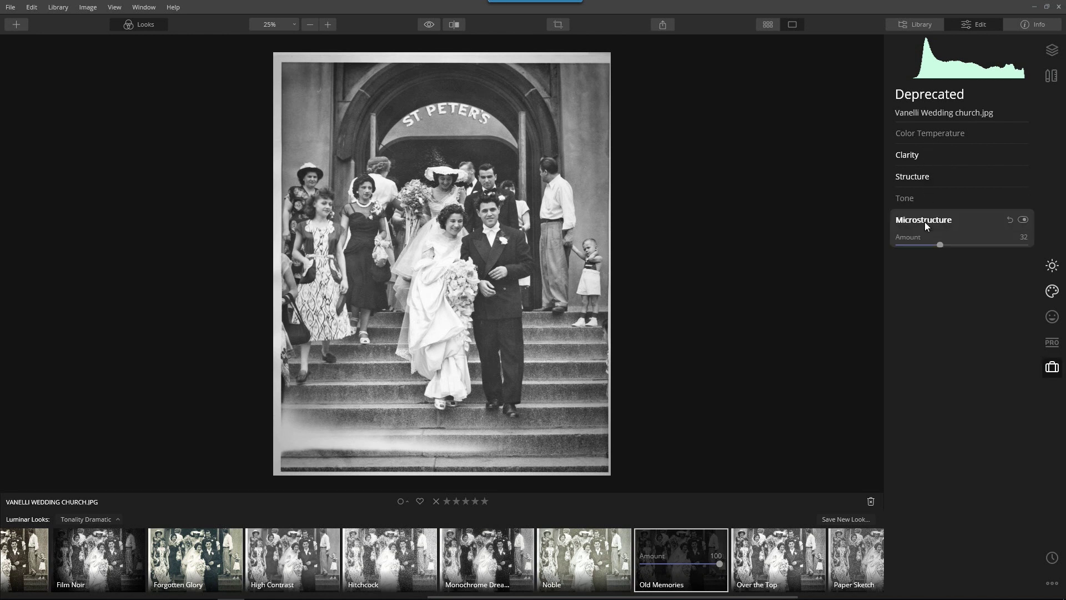
pyautogui.click(1020, 220)
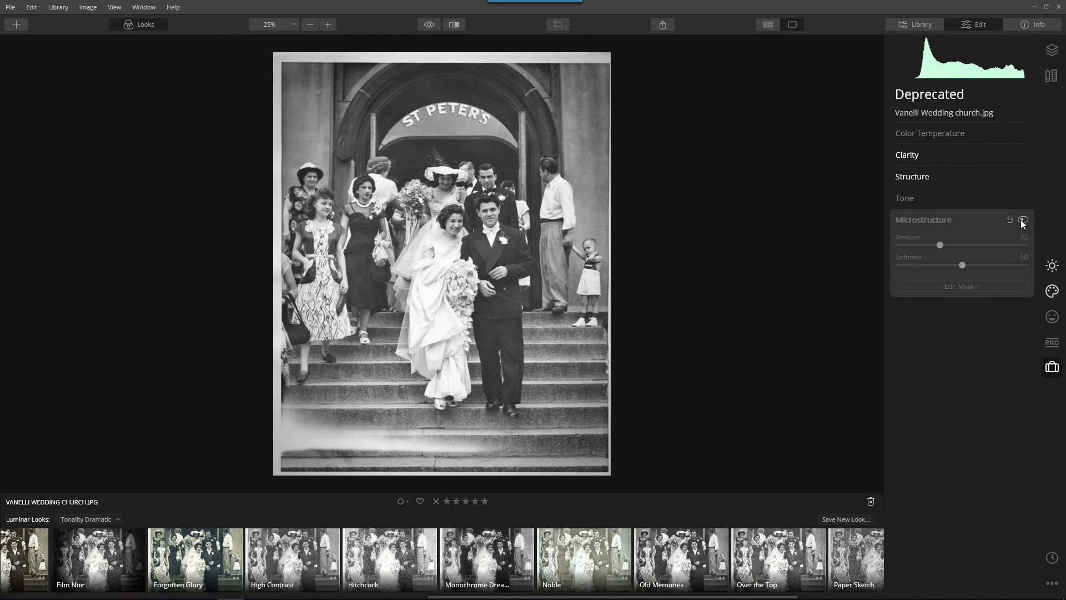
pyautogui.click(1022, 220)
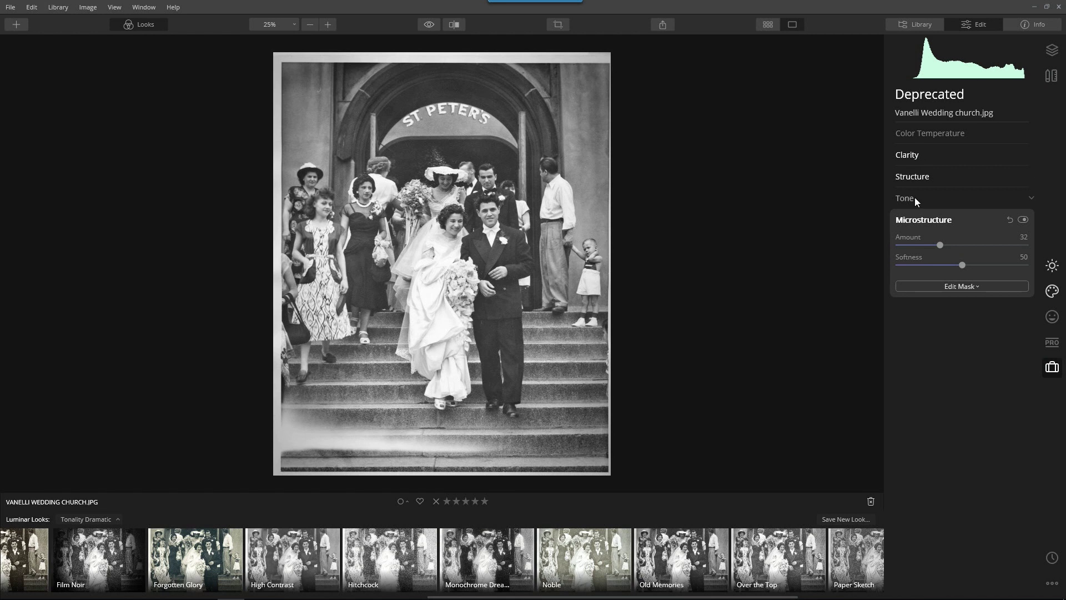
# - Compare the photo with the Clarity filter off and on, and check the Tone filter's settings and effect
pyautogui.click(899, 155)
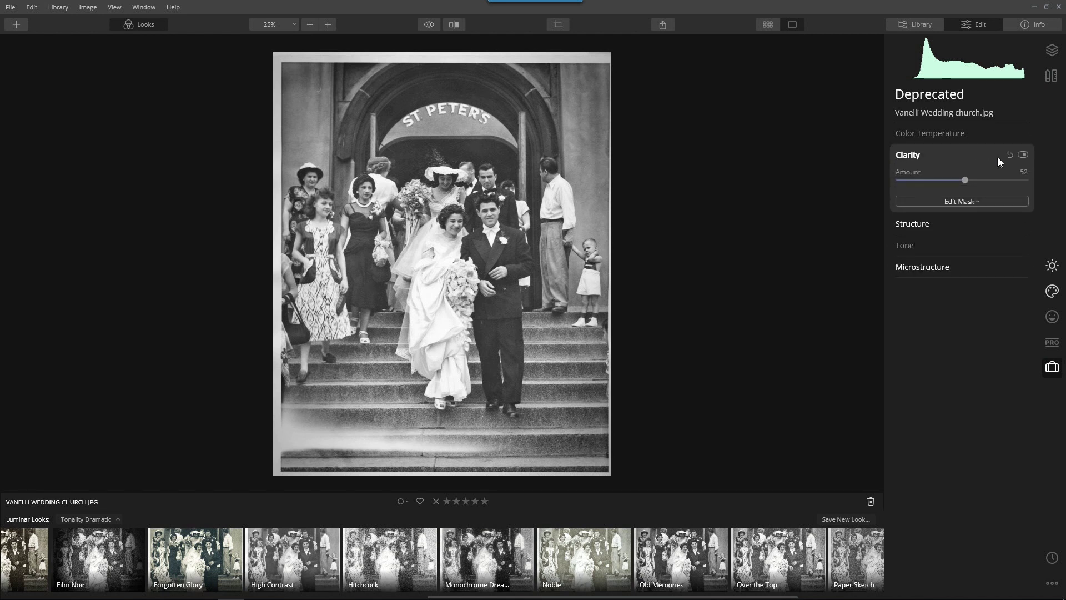
pyautogui.click(1027, 153)
pyautogui.click(1027, 153)
pyautogui.click(912, 159)
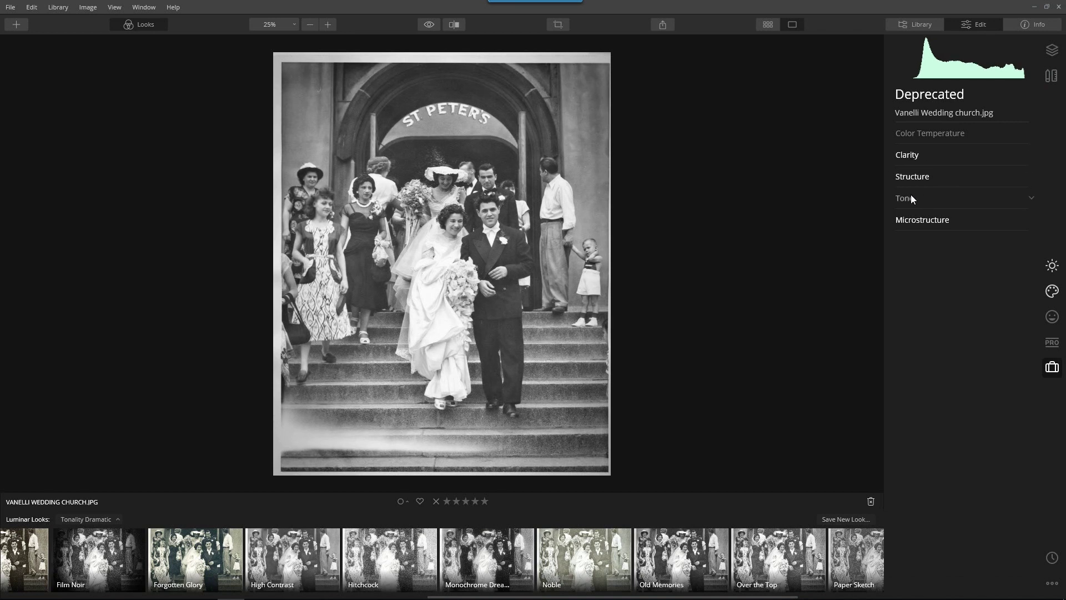
pyautogui.click(911, 195)
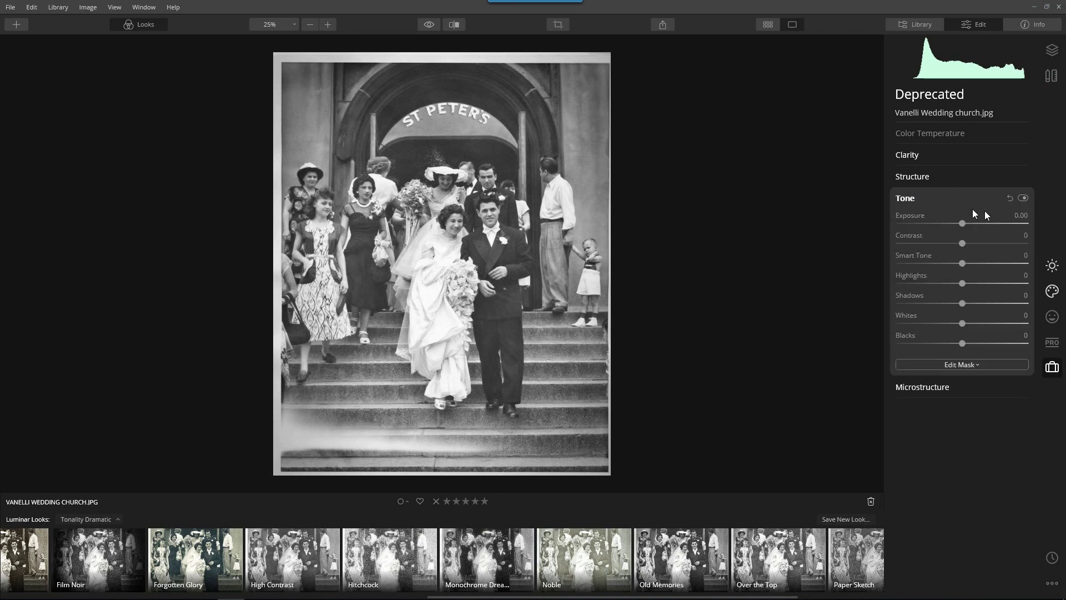
pyautogui.click(1024, 198)
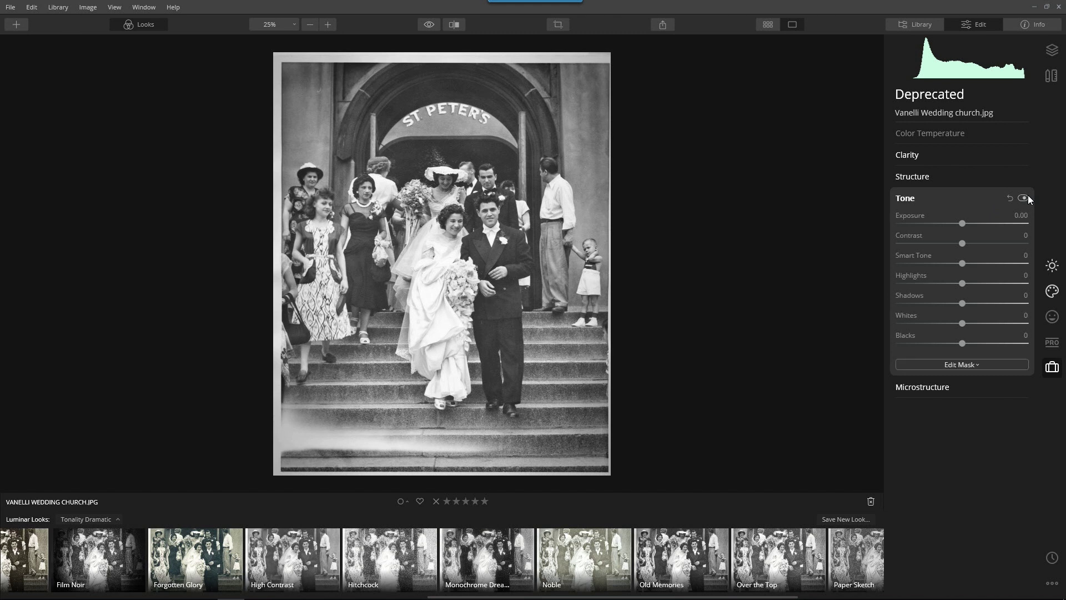
# - Set the AI Accent amount of the AI Enhance filter to 95 in the Essentials filters
pyautogui.click(905, 199)
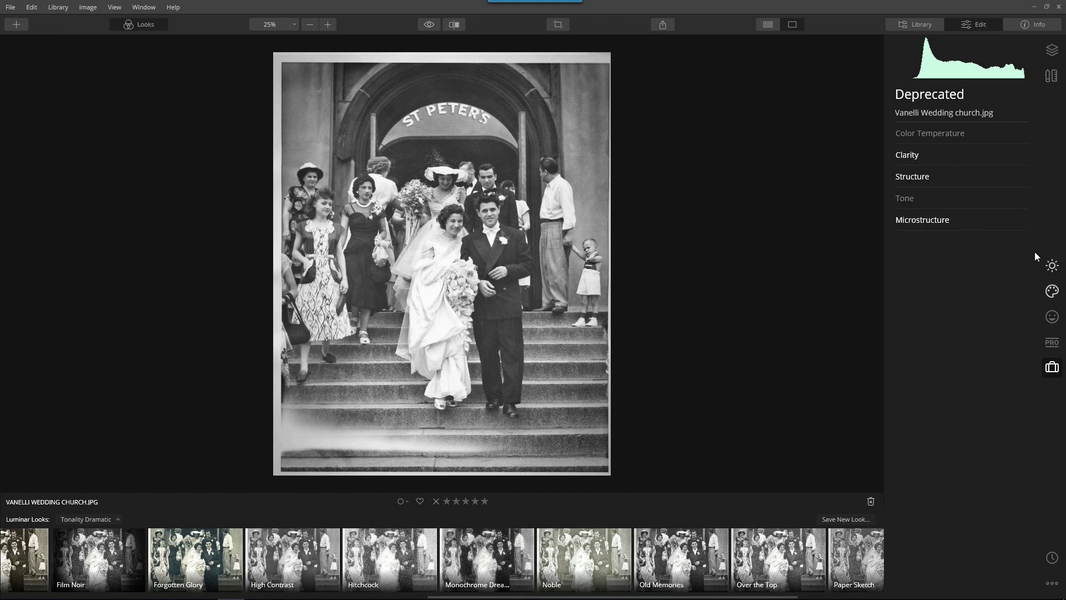
pyautogui.click(1054, 266)
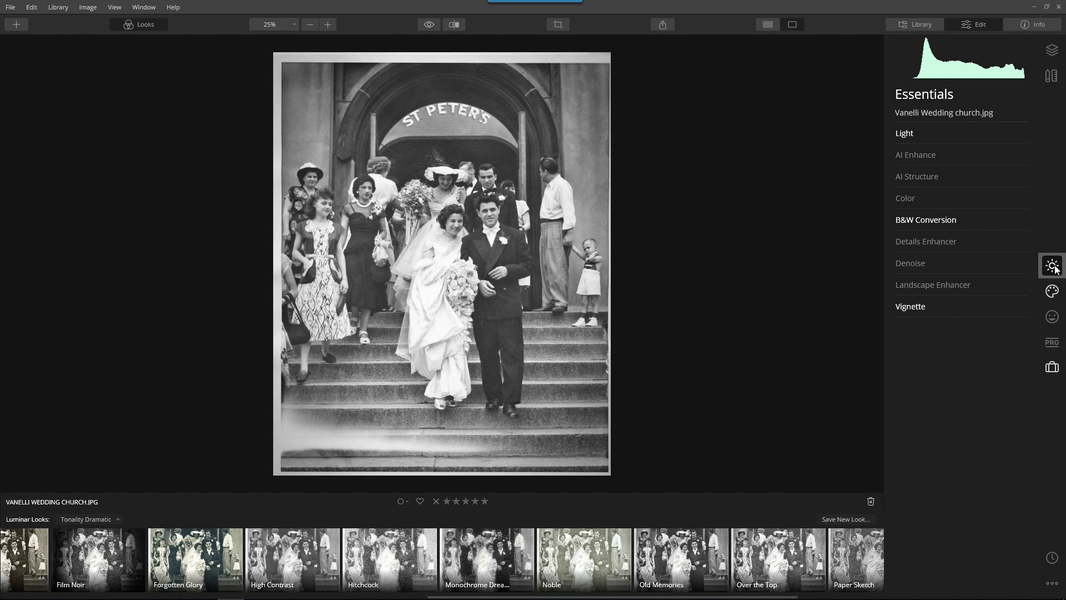
pyautogui.click(923, 155)
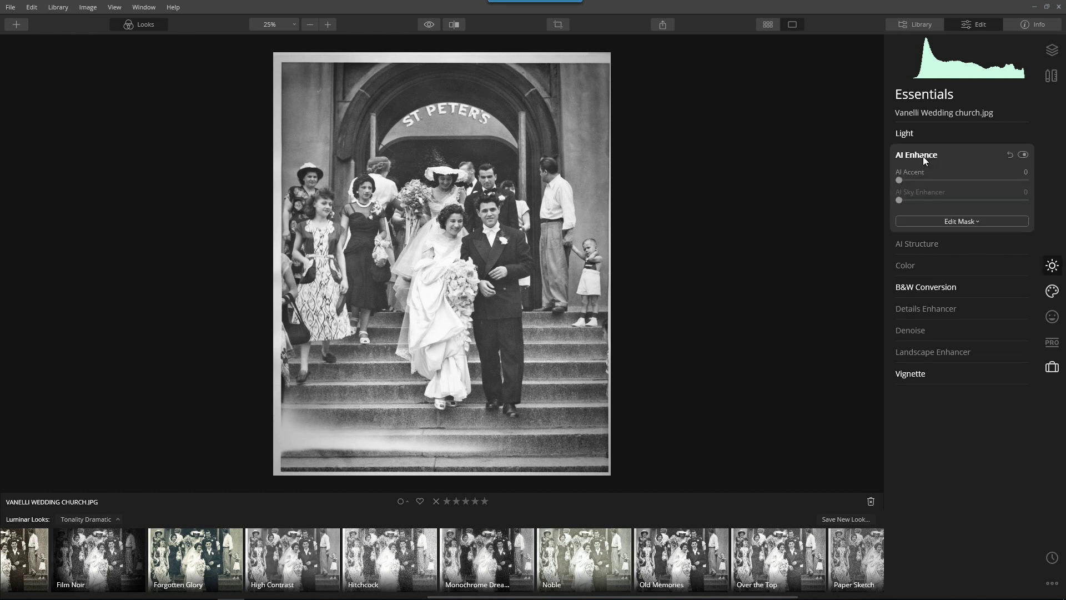
pyautogui.moveTo(922, 182); pyautogui.dragTo(1020, 187)
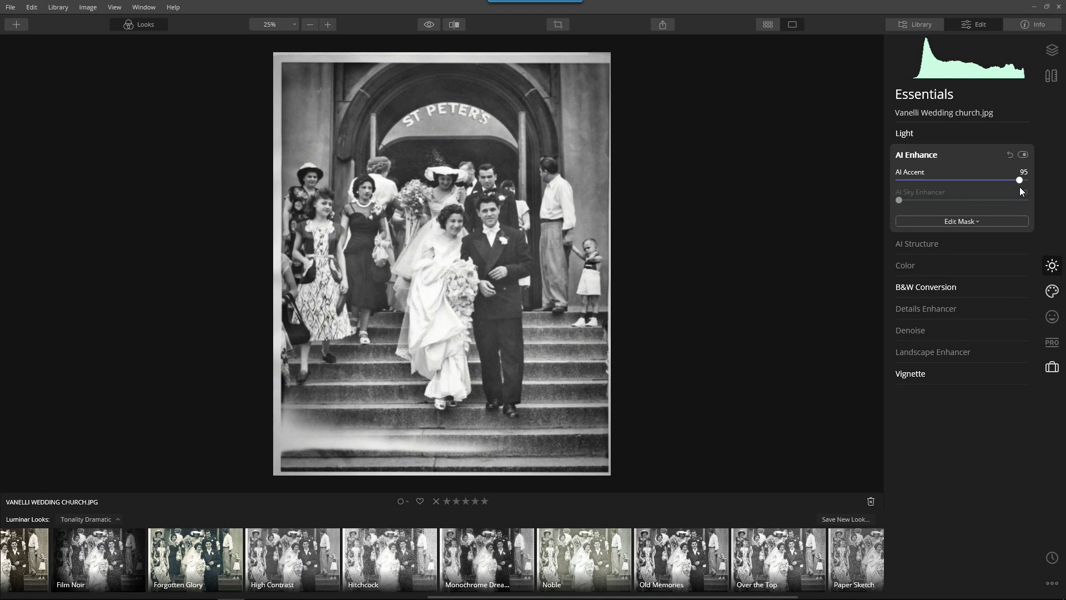
# - Compare the wedding photo with the AI Enhance filter off and on, both in full and in close-up
pyautogui.click(1022, 156)
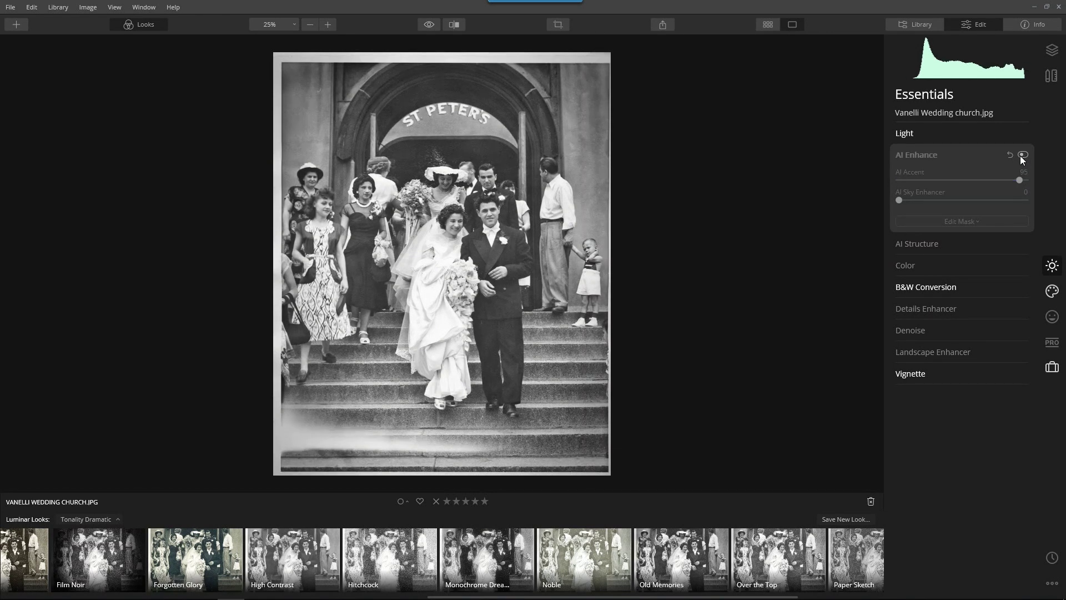
pyautogui.click(1022, 156)
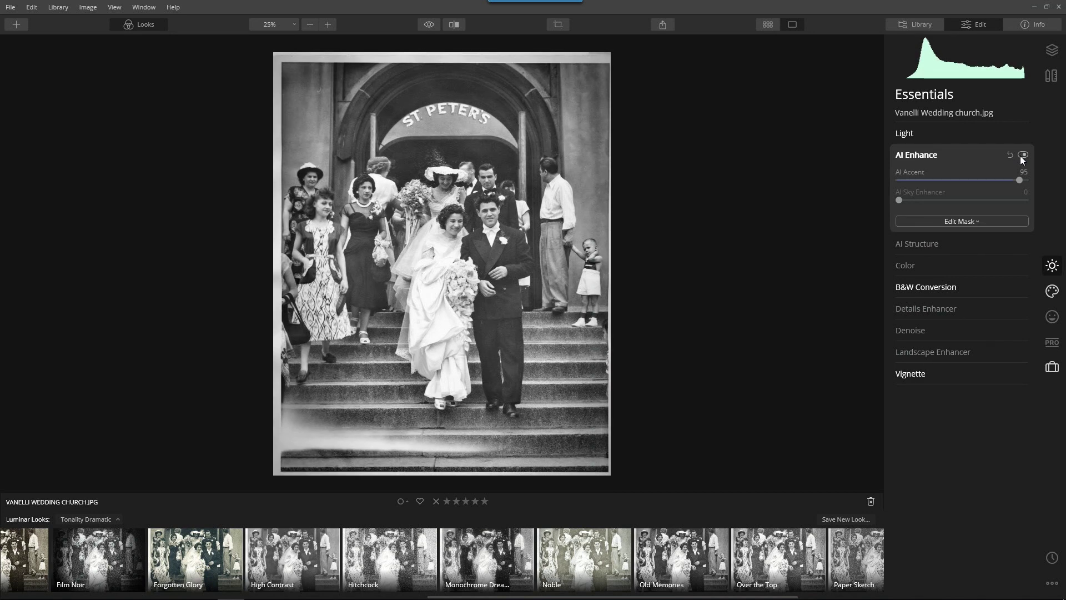
pyautogui.click(1022, 156)
pyautogui.scroll(3, 665, 123)
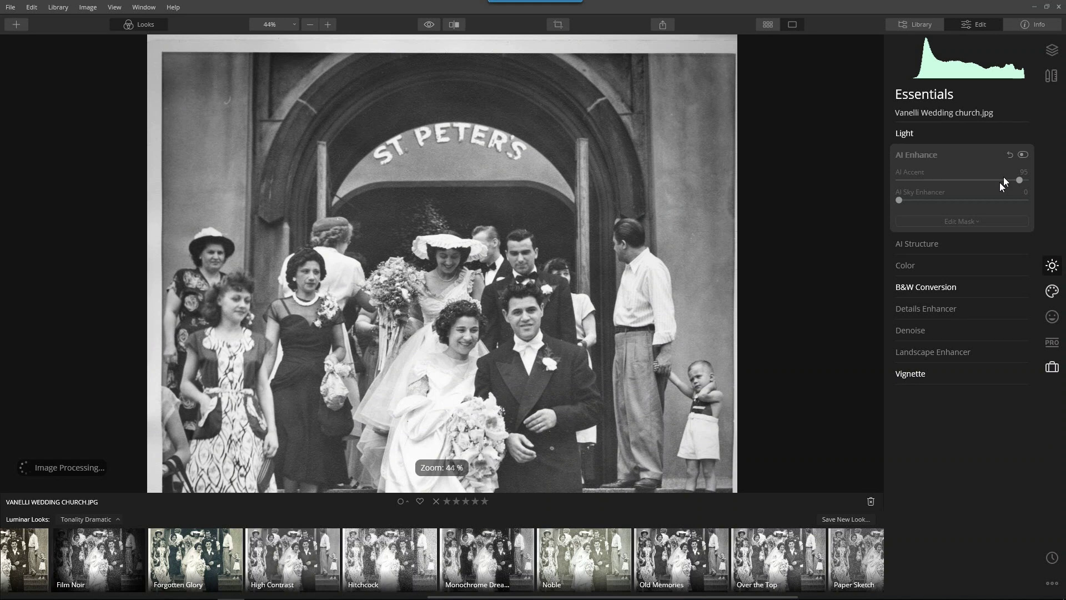
pyautogui.click(1023, 155)
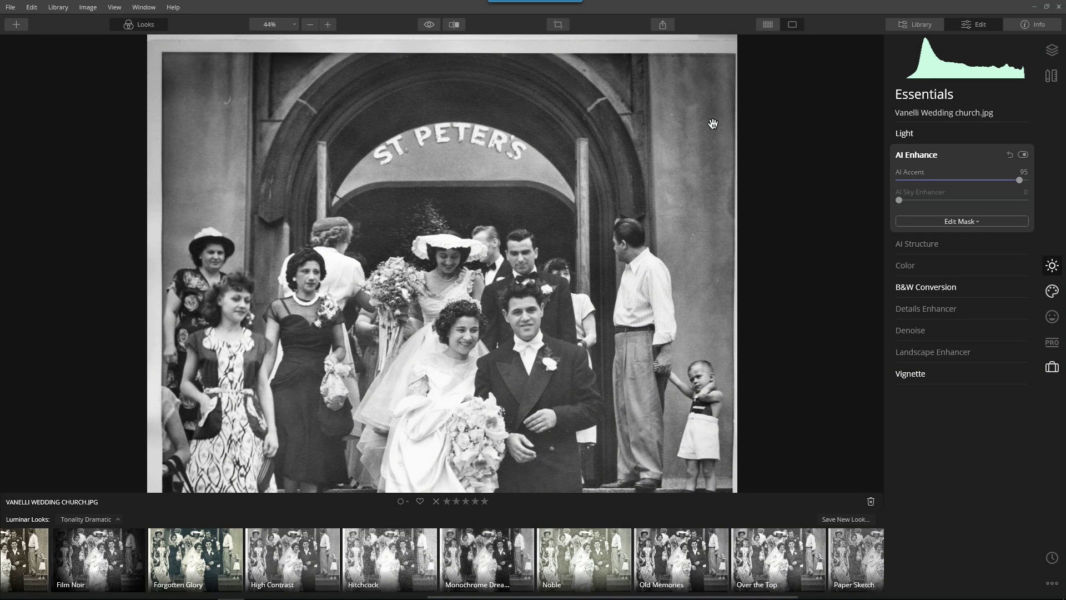
pyautogui.scroll(-3, 644, 150)
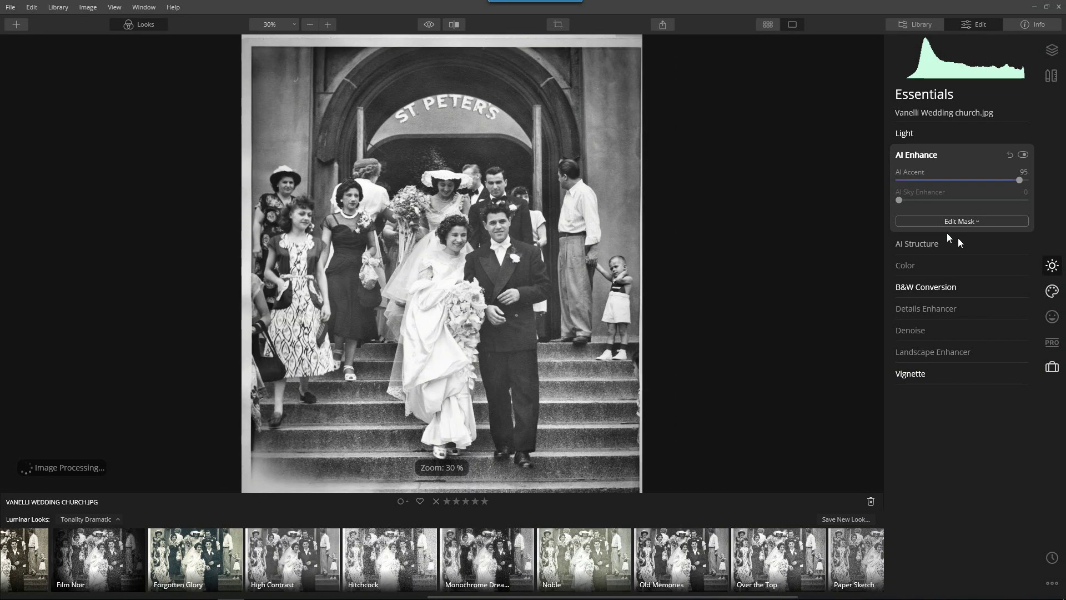
# - Reset the Clarity and Tone filters in the Deprecated group
pyautogui.click(1050, 375)
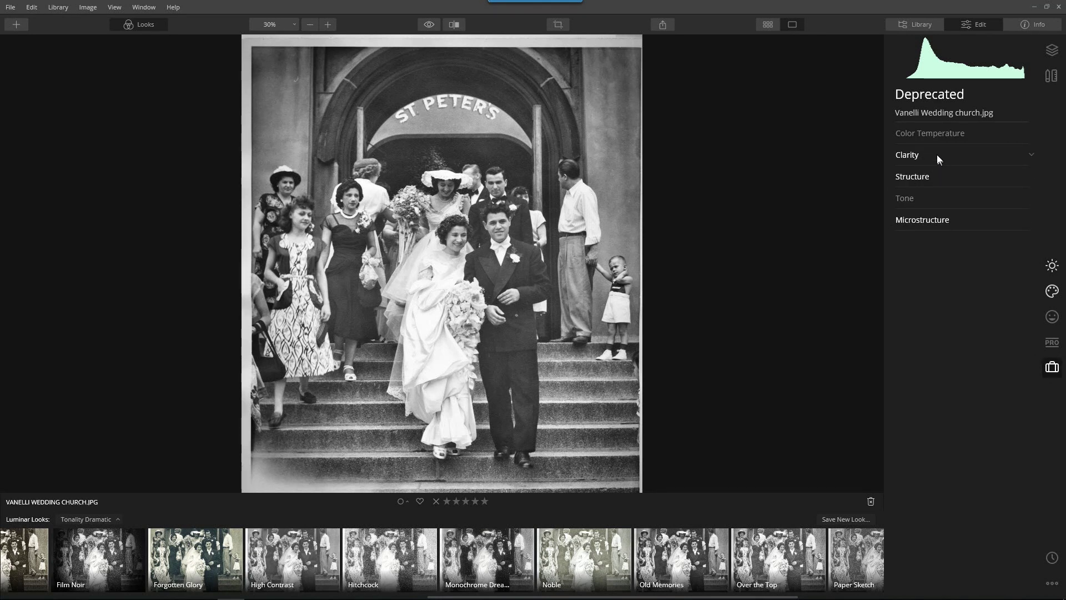
pyautogui.click(959, 153)
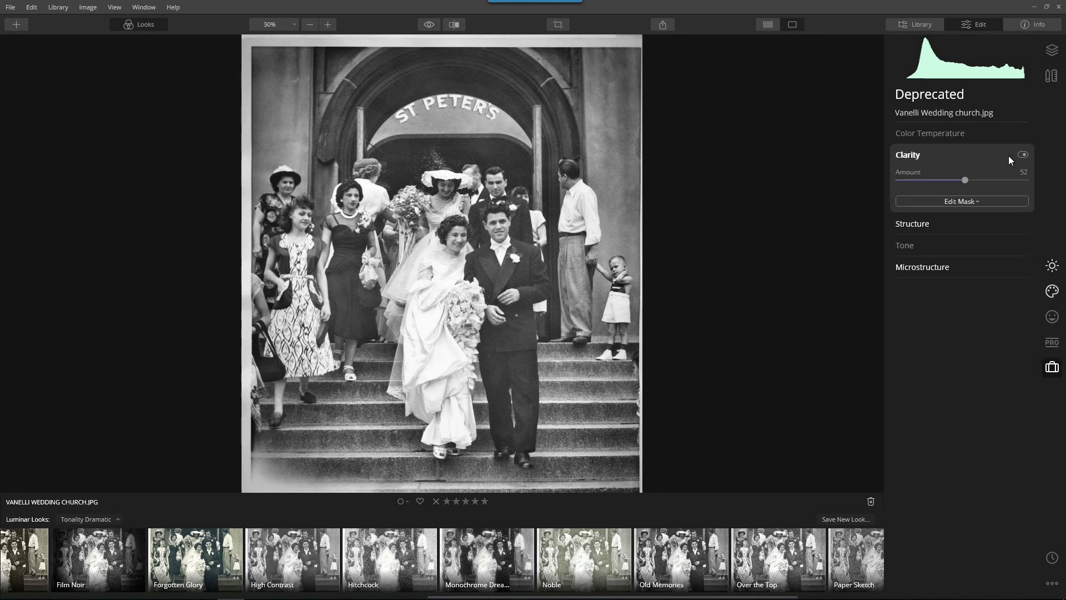
pyautogui.click(929, 133)
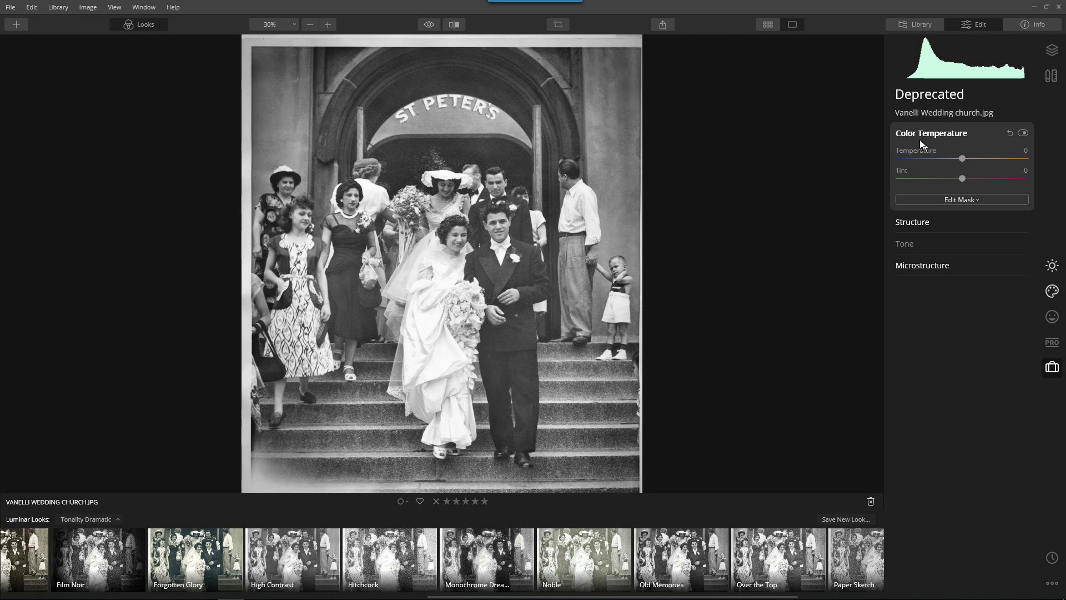
pyautogui.click(916, 242)
pyautogui.click(1008, 177)
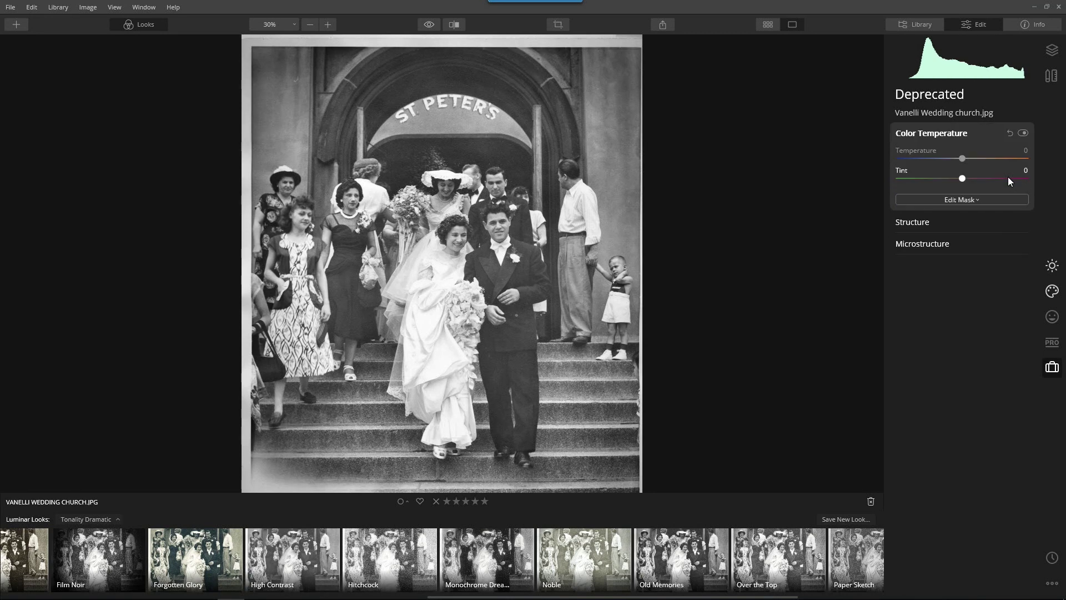
pyautogui.click(952, 132)
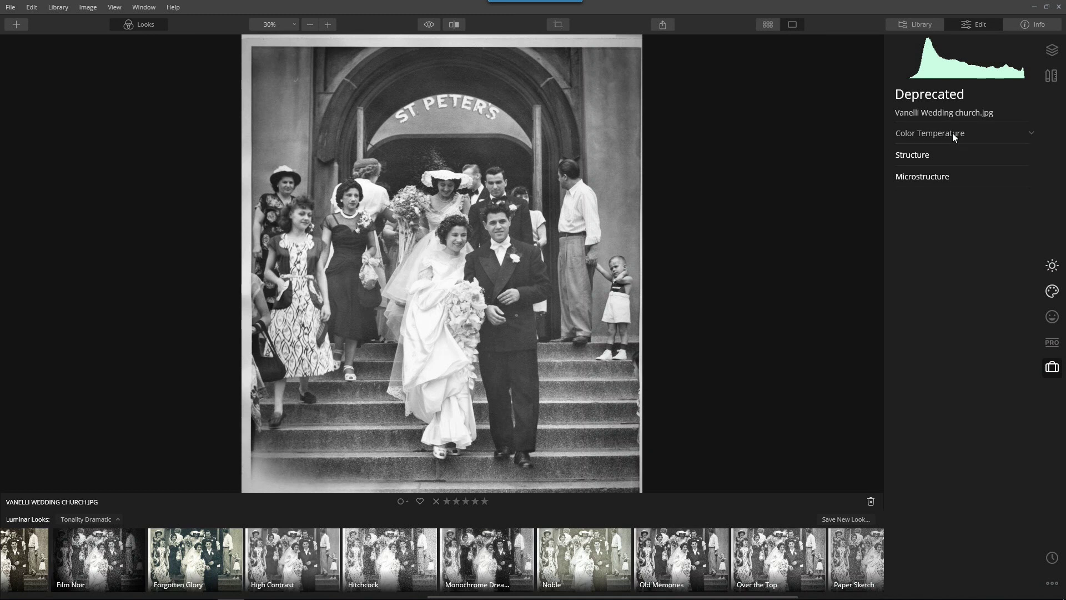
# - Try resetting the Structure filter, and return the edit history to the Tone: Reset state
pyautogui.click(932, 153)
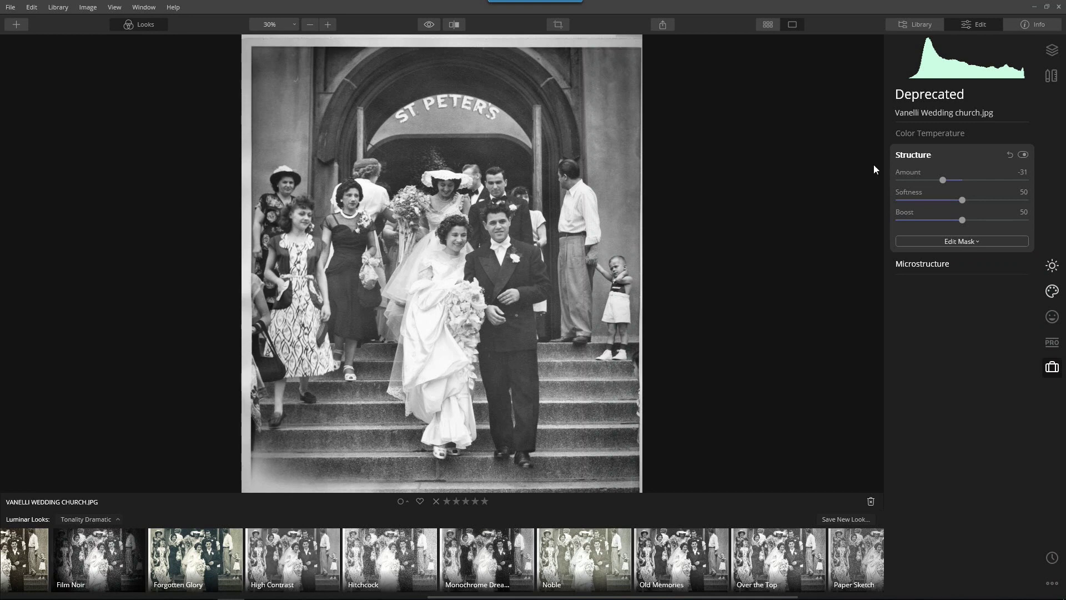
pyautogui.scroll(3, 458, 220)
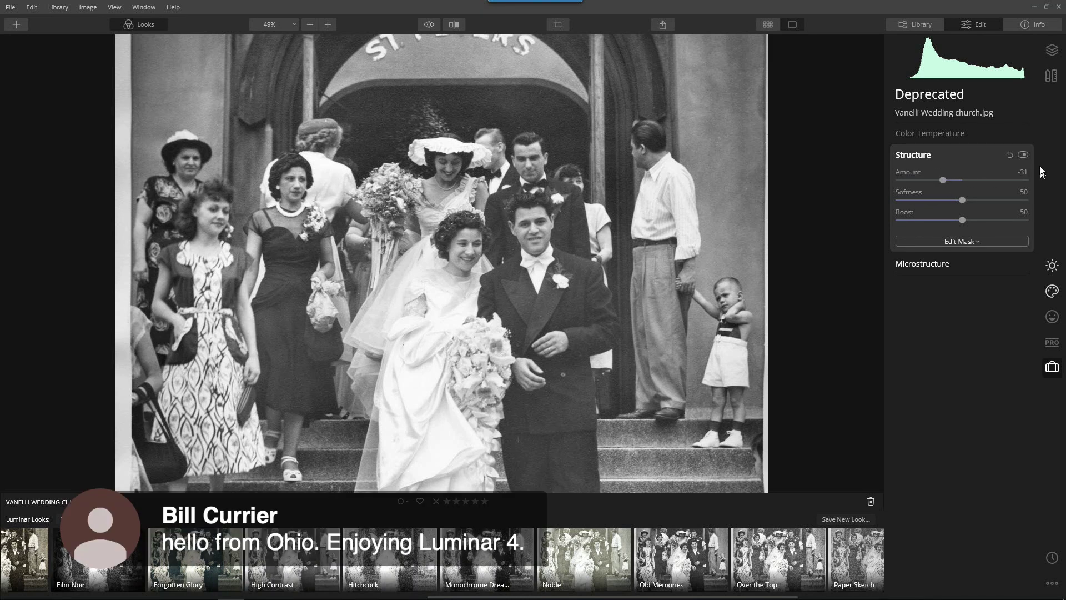
pyautogui.click(1022, 155)
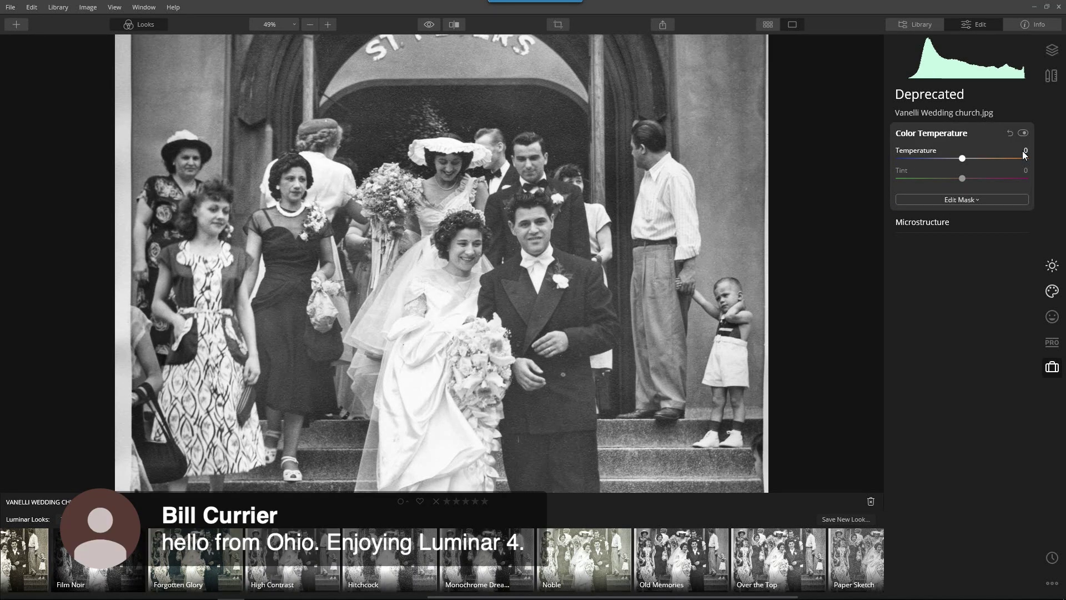
pyautogui.click(1052, 560)
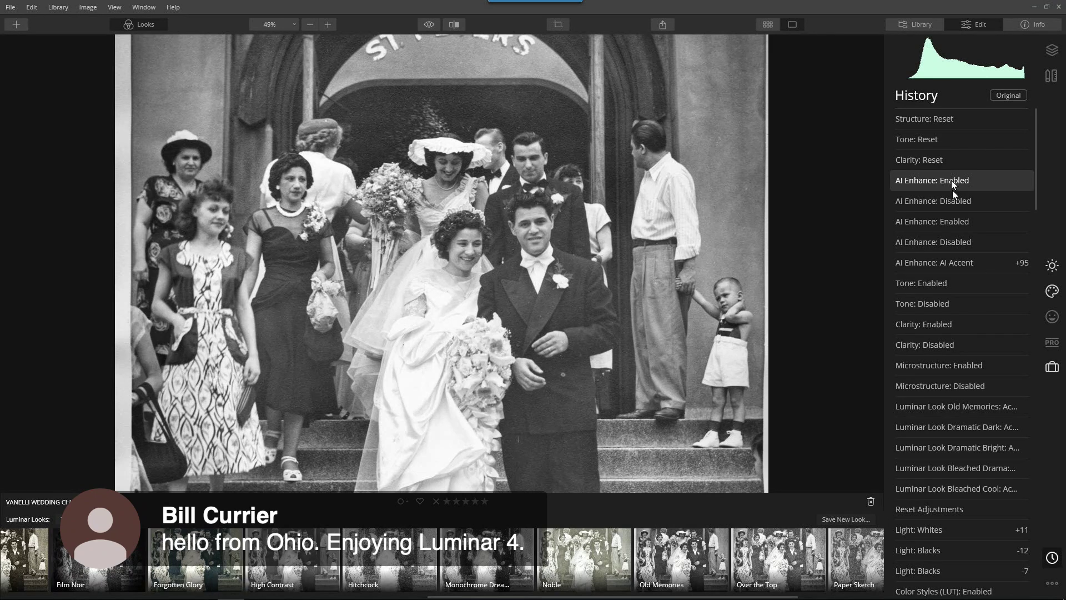
pyautogui.click(951, 131)
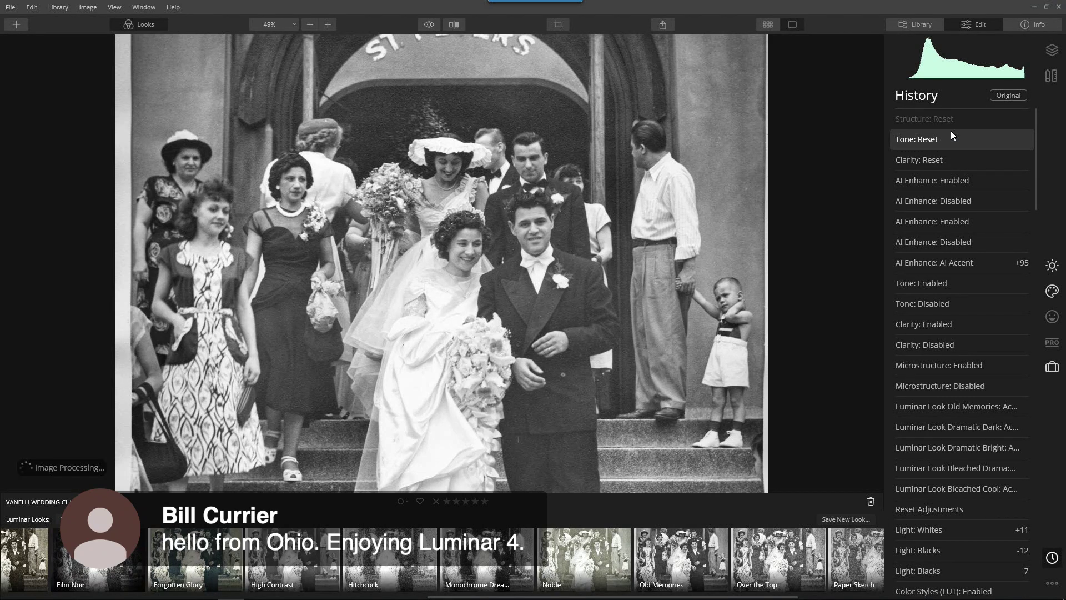
# - Compare the photo with the Deprecated Structure filter off and on, and leave the filter disabled
pyautogui.click(1052, 367)
pyautogui.click(942, 223)
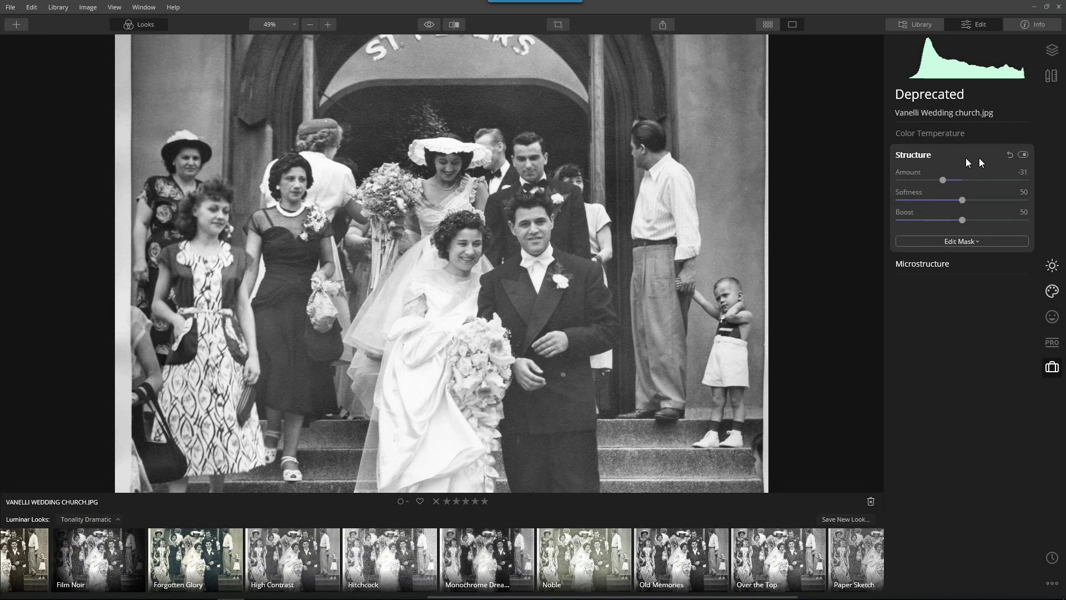
pyautogui.click(1024, 154)
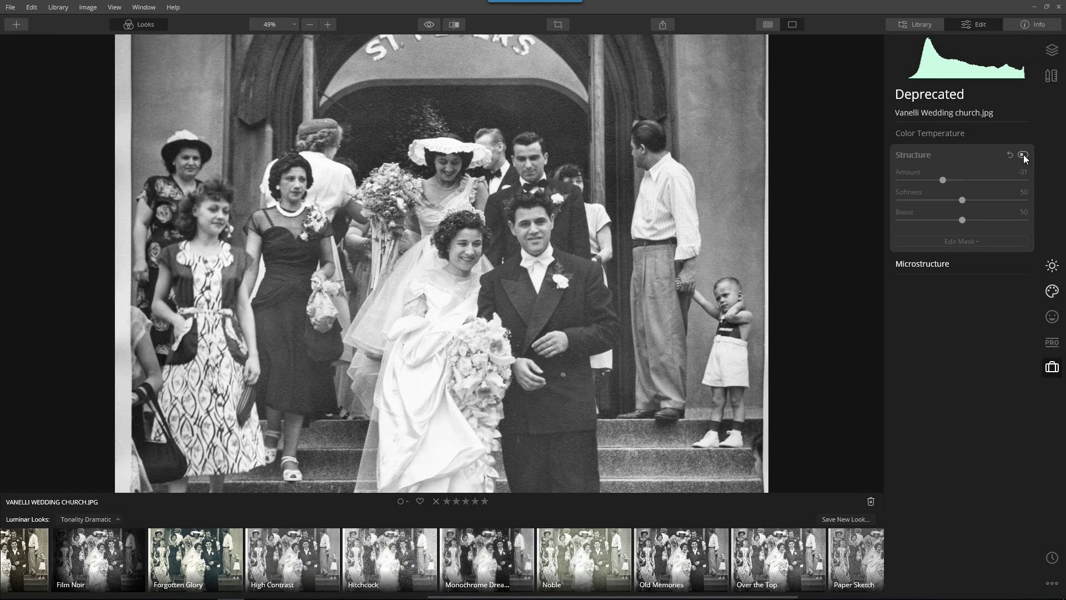
pyautogui.click(1024, 155)
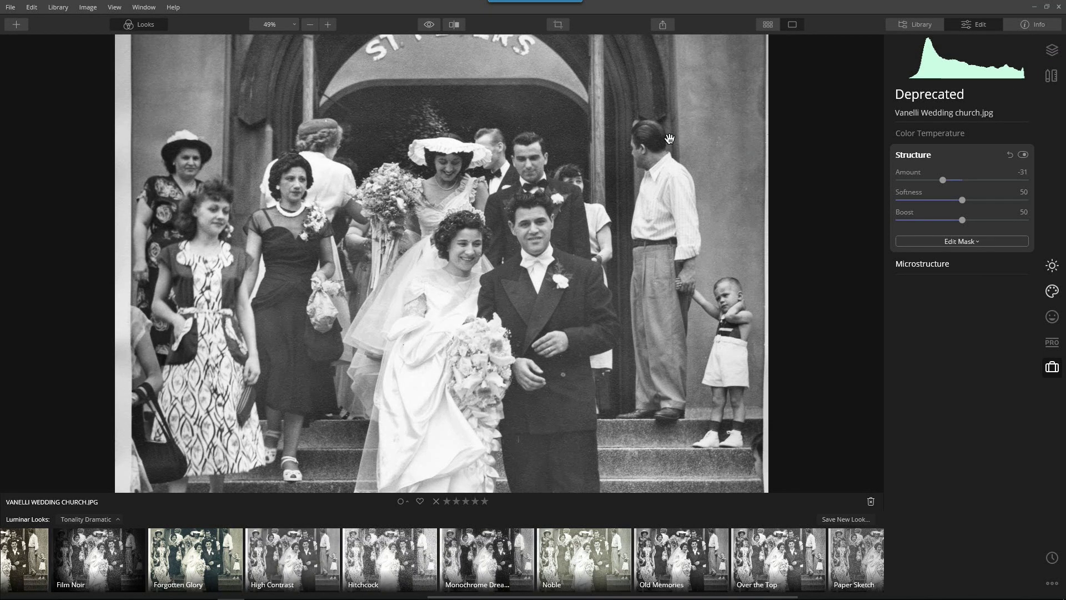
pyautogui.scroll(4, 677, 143)
pyautogui.scroll(1, 688, 149)
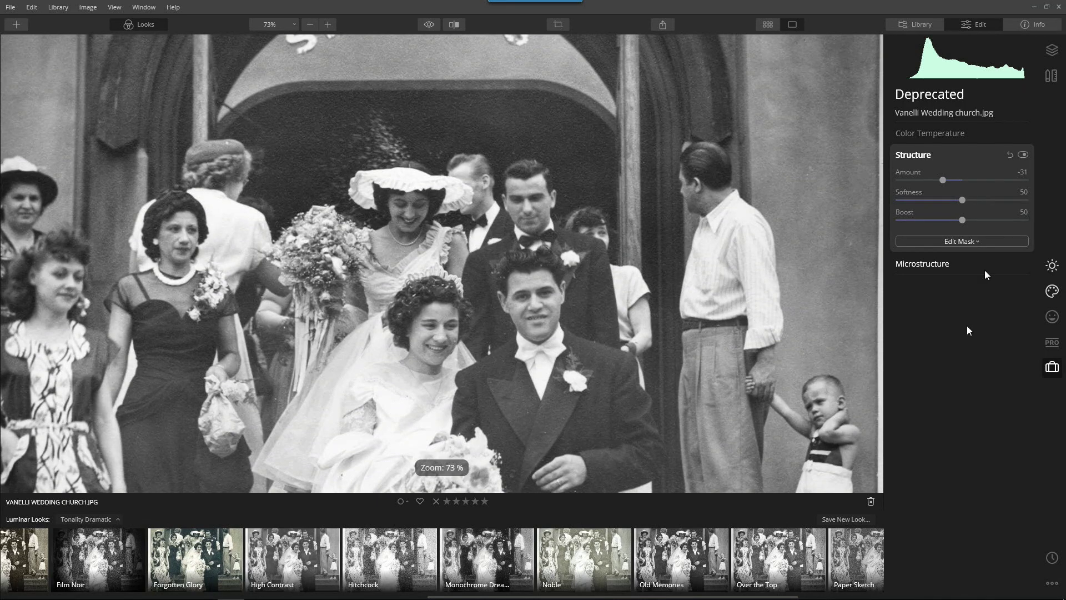
pyautogui.click(1025, 155)
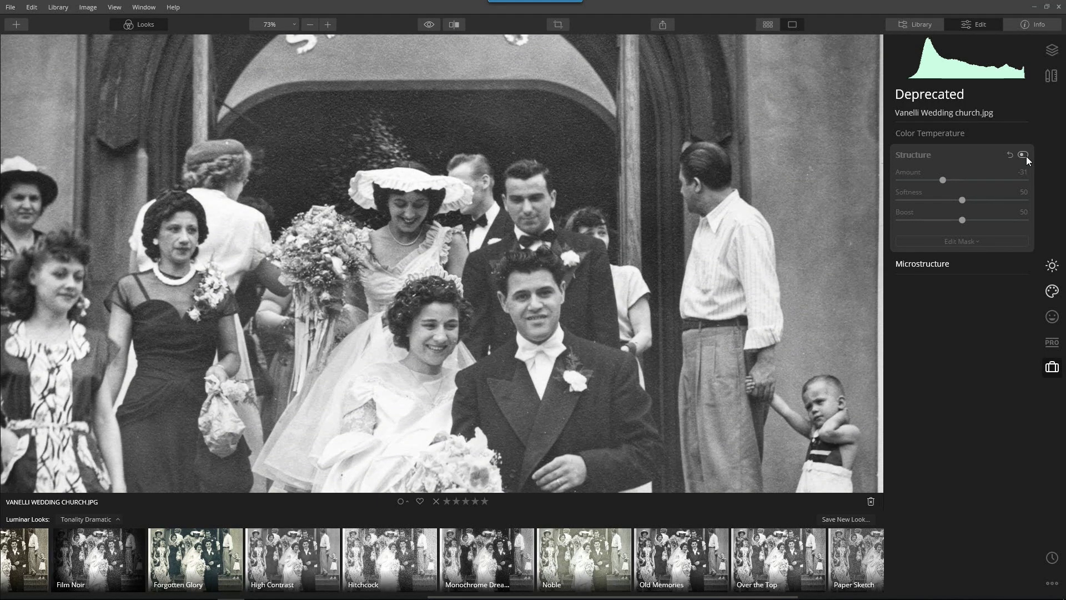
pyautogui.click(1025, 155)
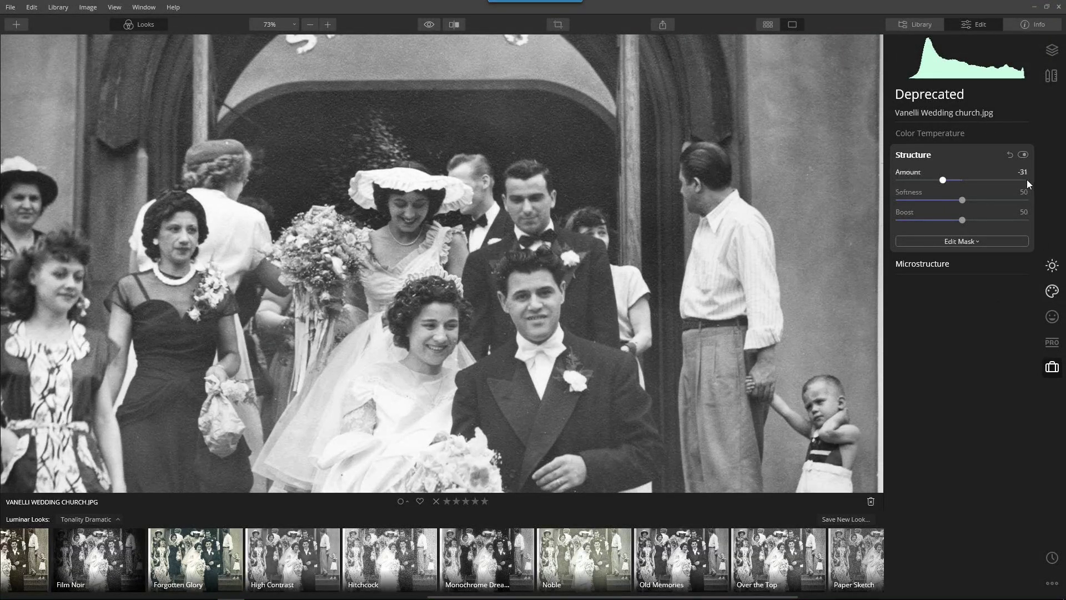
pyautogui.click(1023, 155)
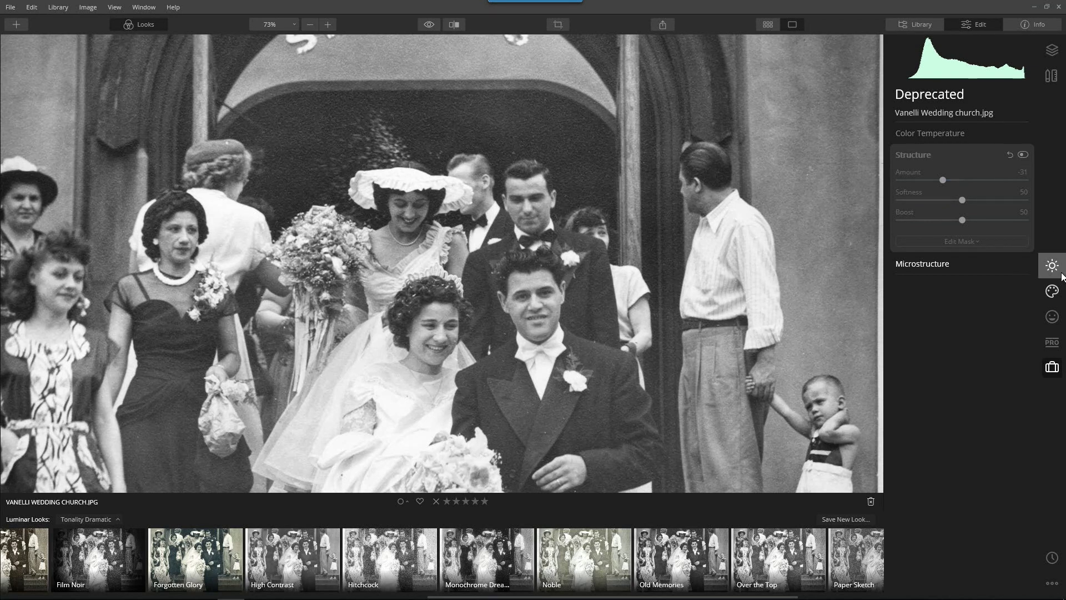
# - Set the AI Structure amount to -45 in the Essentials filters
pyautogui.click(1055, 275)
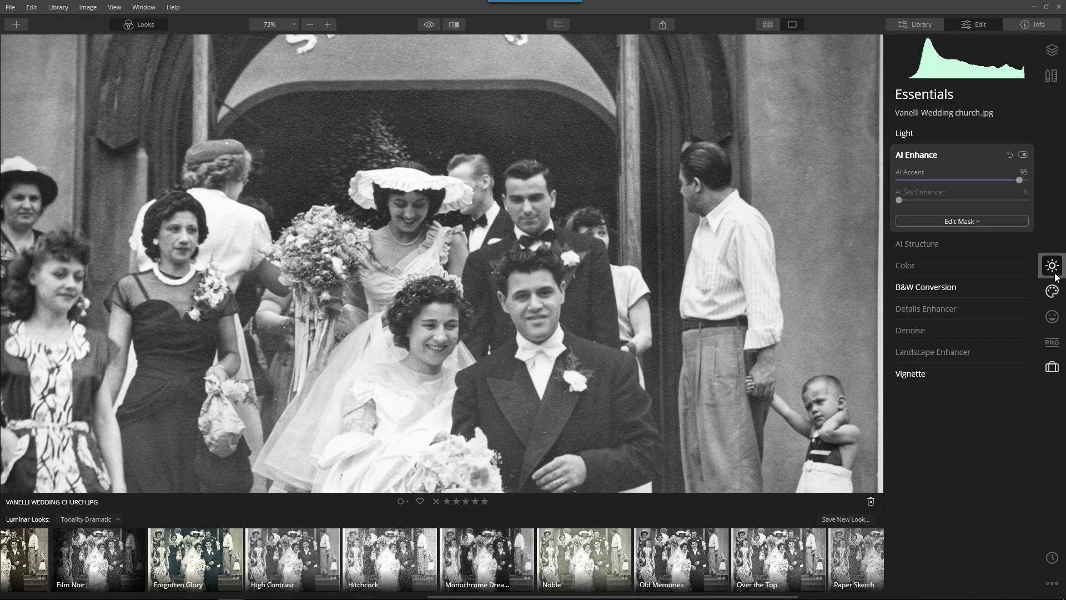
pyautogui.click(918, 157)
pyautogui.click(923, 177)
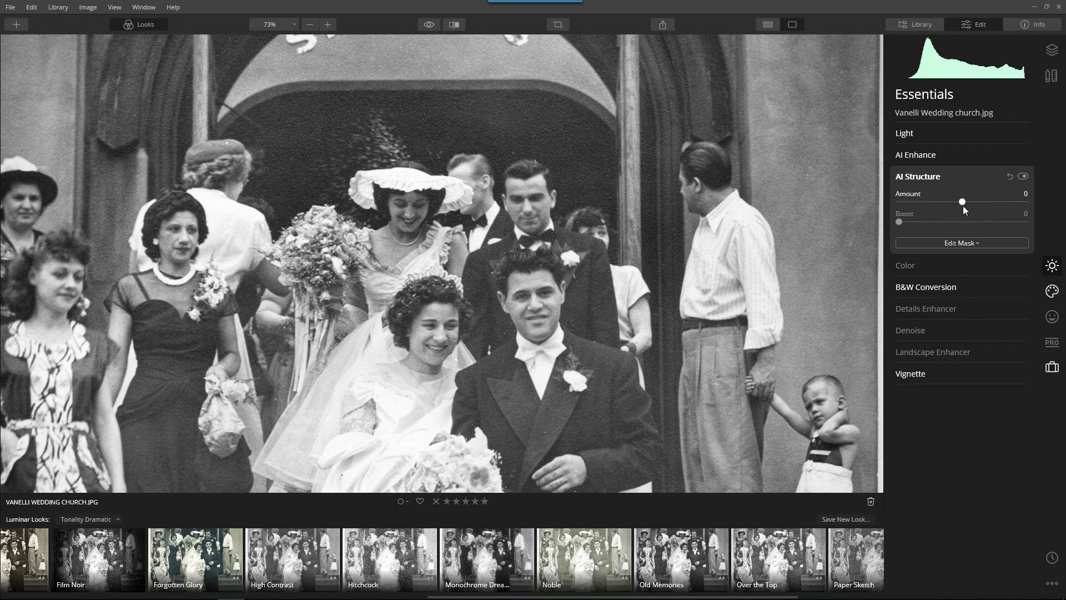
pyautogui.moveTo(963, 204); pyautogui.dragTo(933, 206)
# - Compare the faces and background with AI Structure off and on in close-up, leaving the filter enabled
pyautogui.click(1023, 176)
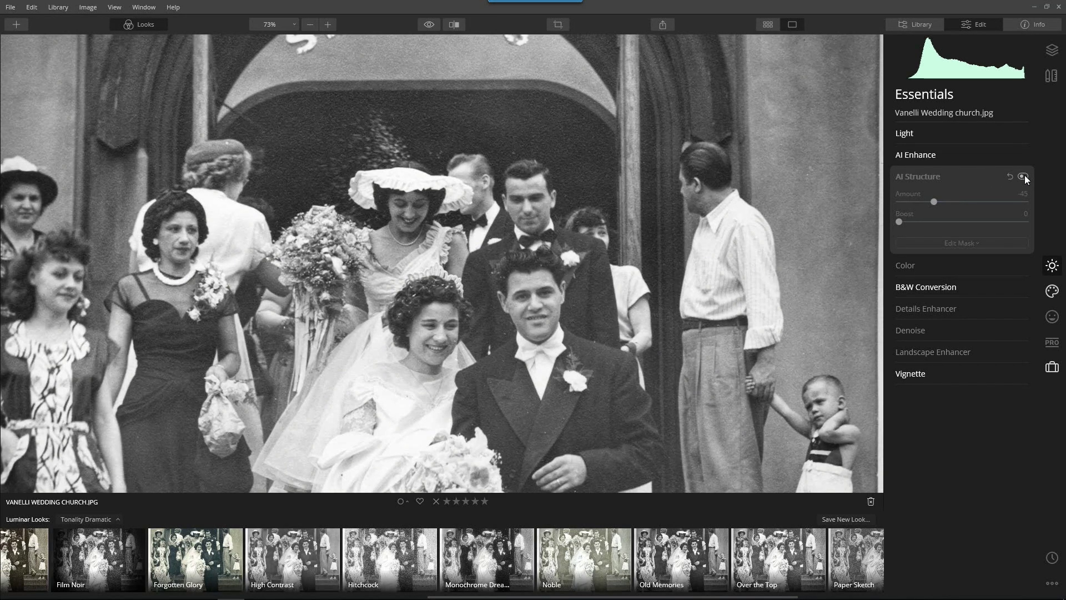
pyautogui.click(1024, 176)
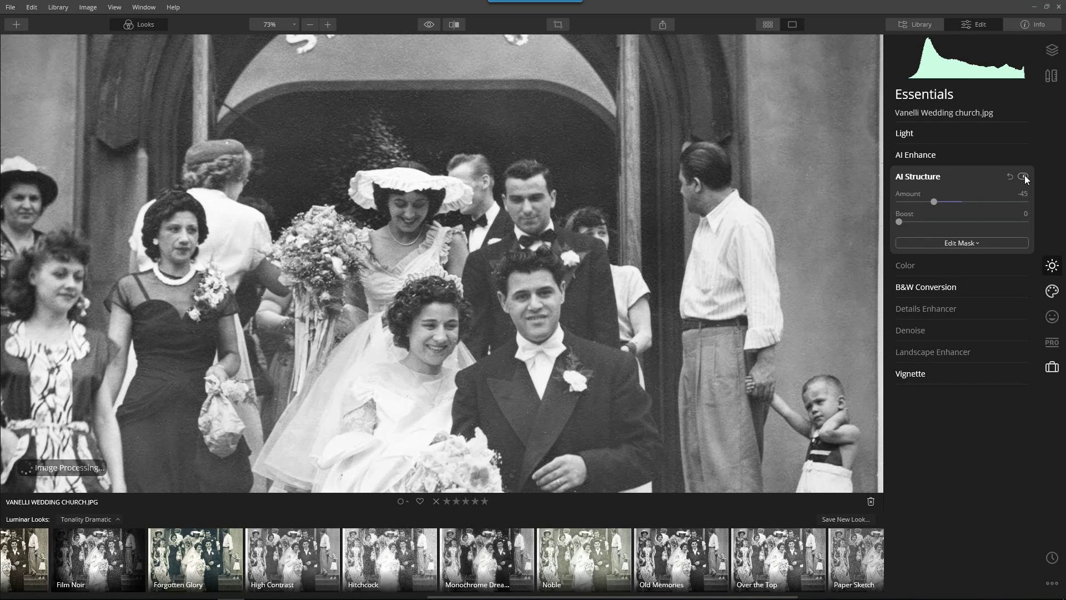
pyautogui.scroll(3, 803, 128)
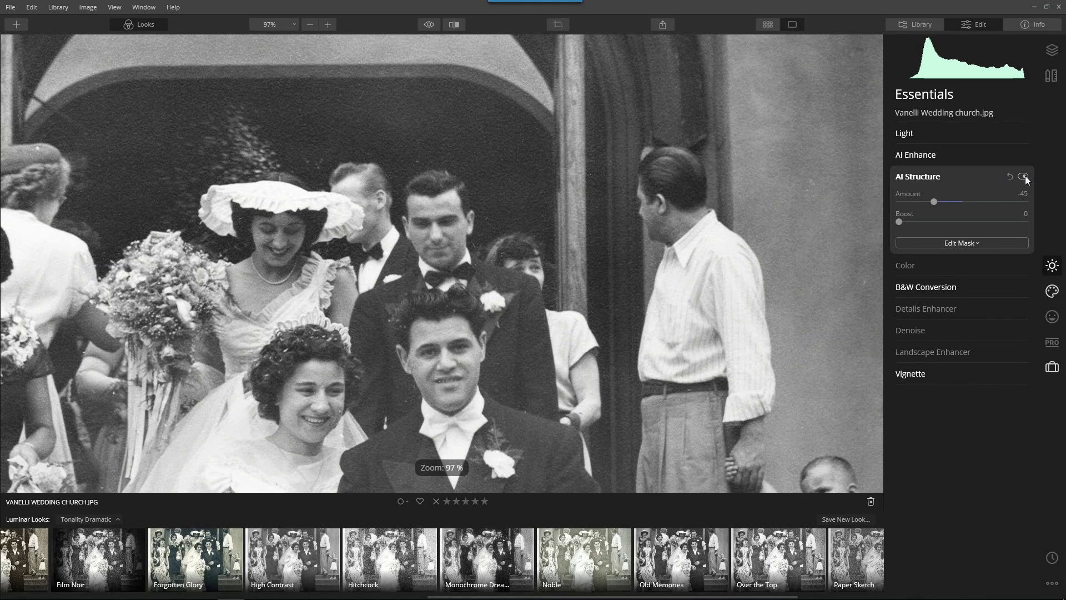
pyautogui.click(1023, 176)
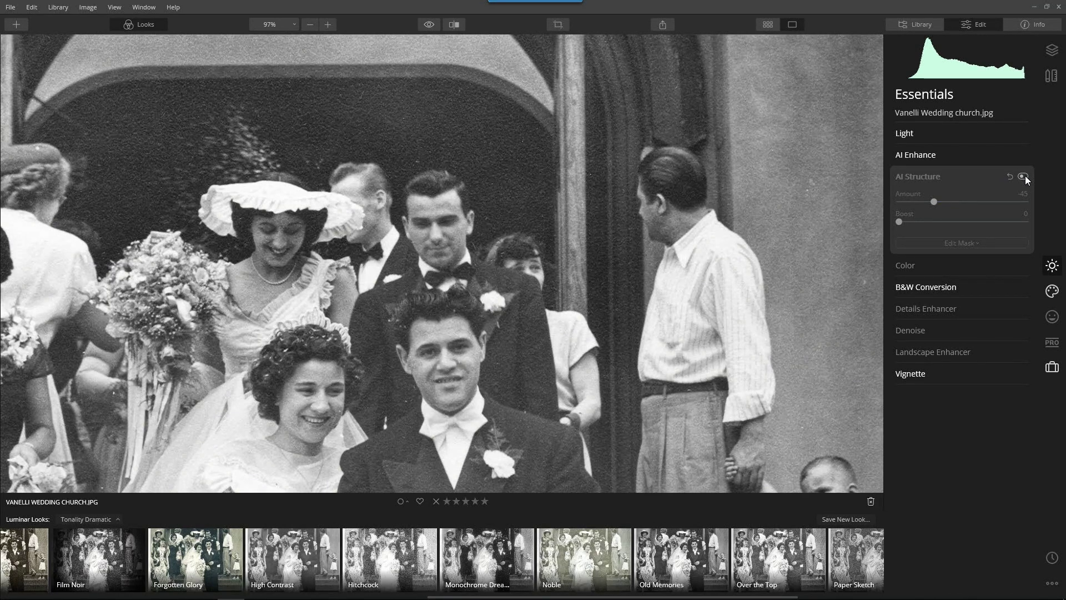
pyautogui.click(1025, 175)
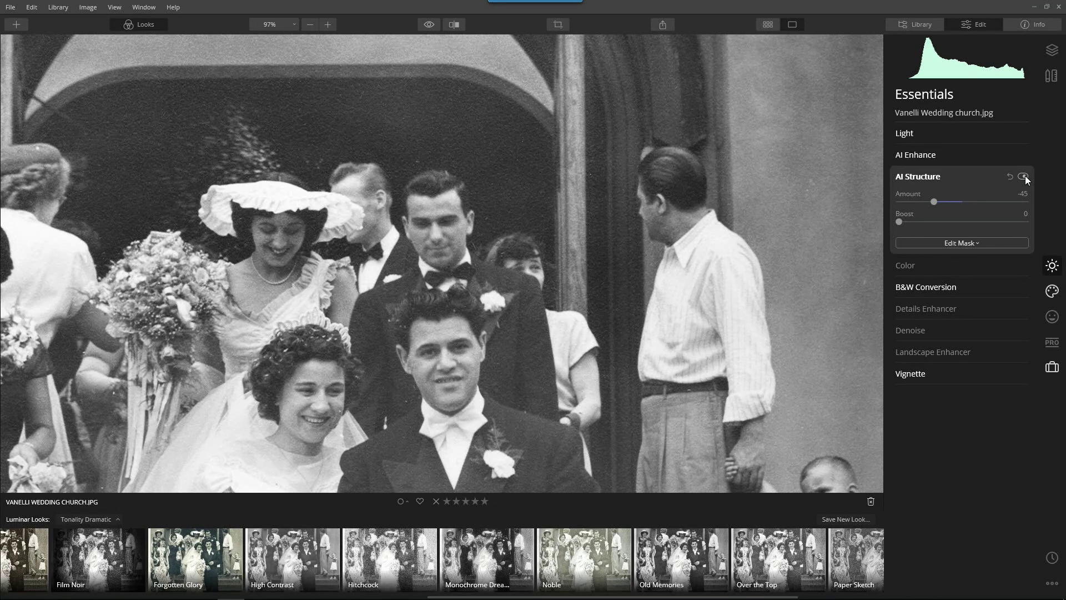
pyautogui.click(1025, 176)
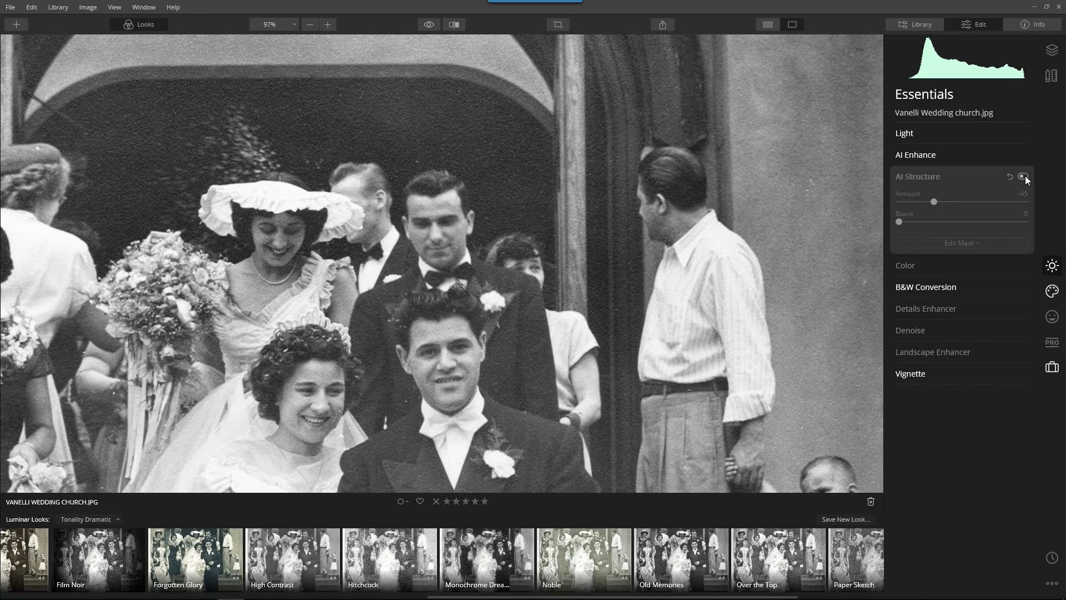
pyautogui.click(1026, 175)
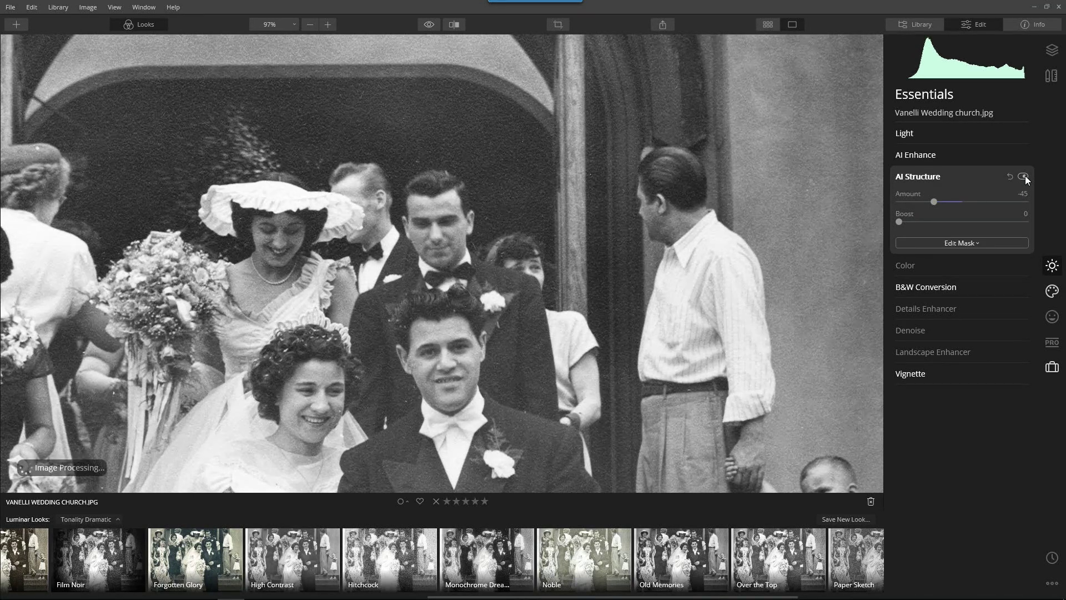
# - Reset the disabled Structure filter in the Deprecated group to remove it from the edit
pyautogui.hotkey('ctrl', '0')
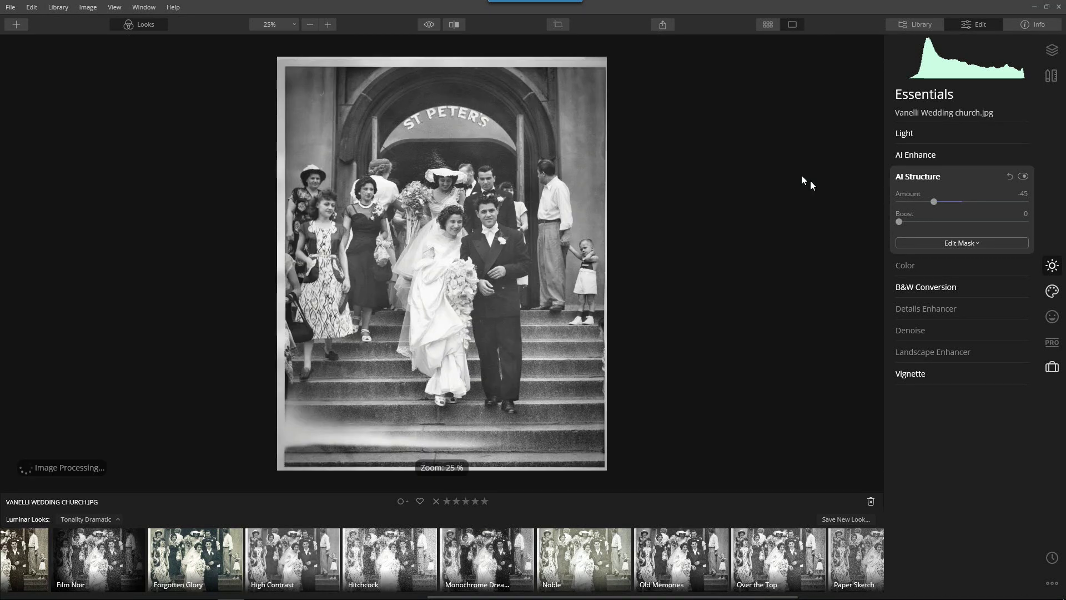
pyautogui.click(1051, 380)
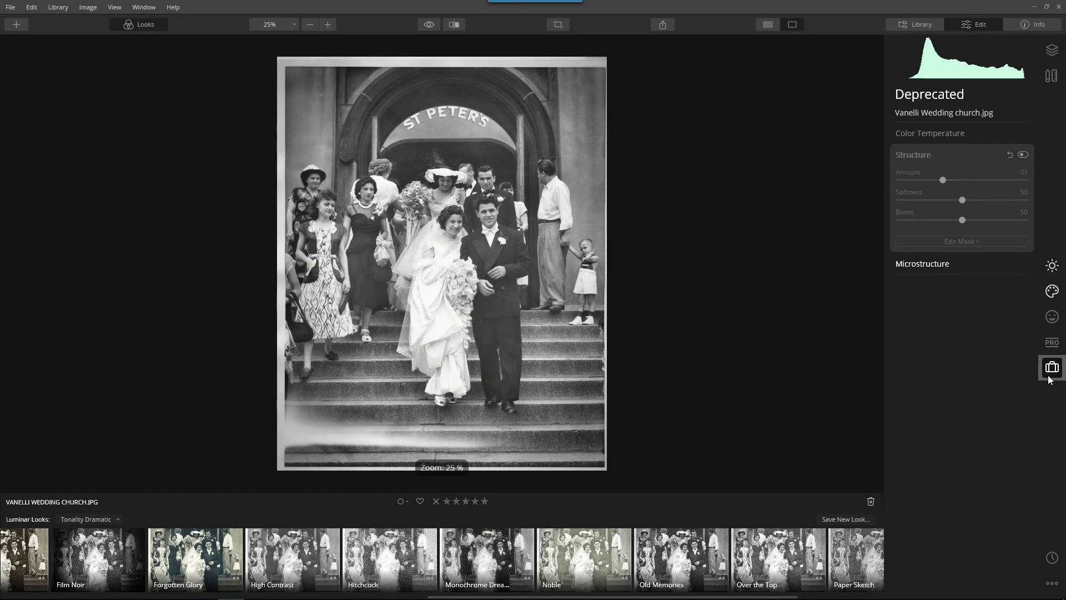
pyautogui.click(1023, 156)
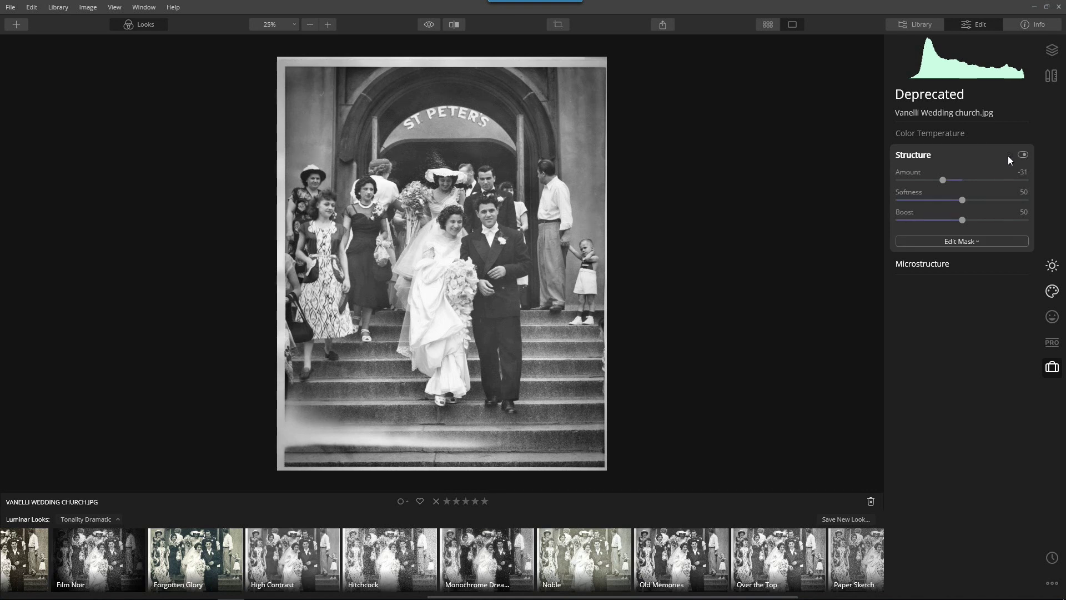
pyautogui.hotkey('ctrl', 'z')
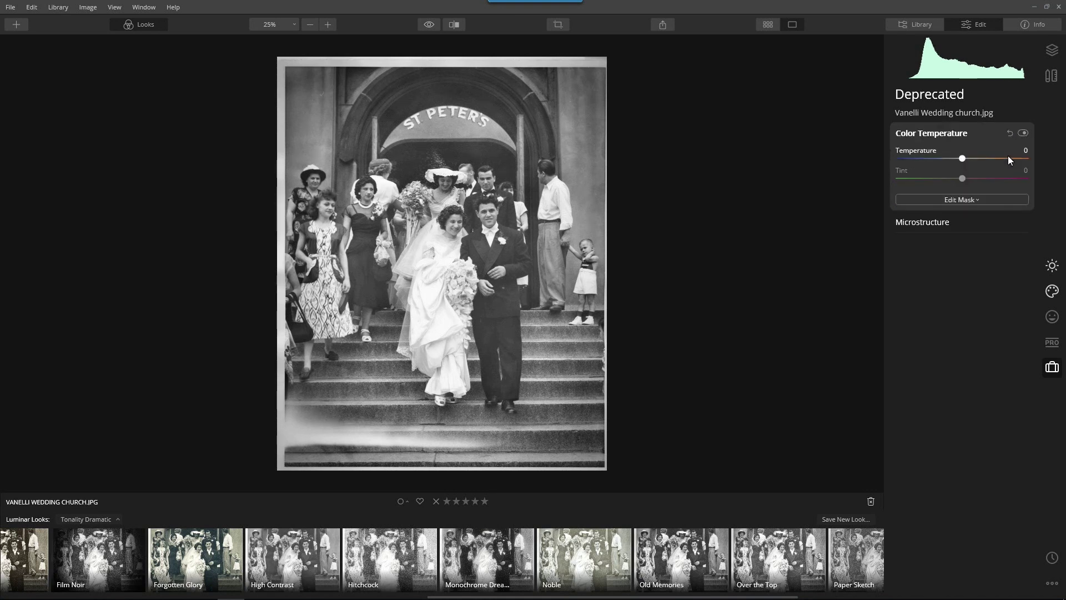
# - Compare the faces and clothing with the Deprecated Microstructure filter off and on in close-up, leaving the filter enabled
pyautogui.click(961, 133)
pyautogui.click(937, 156)
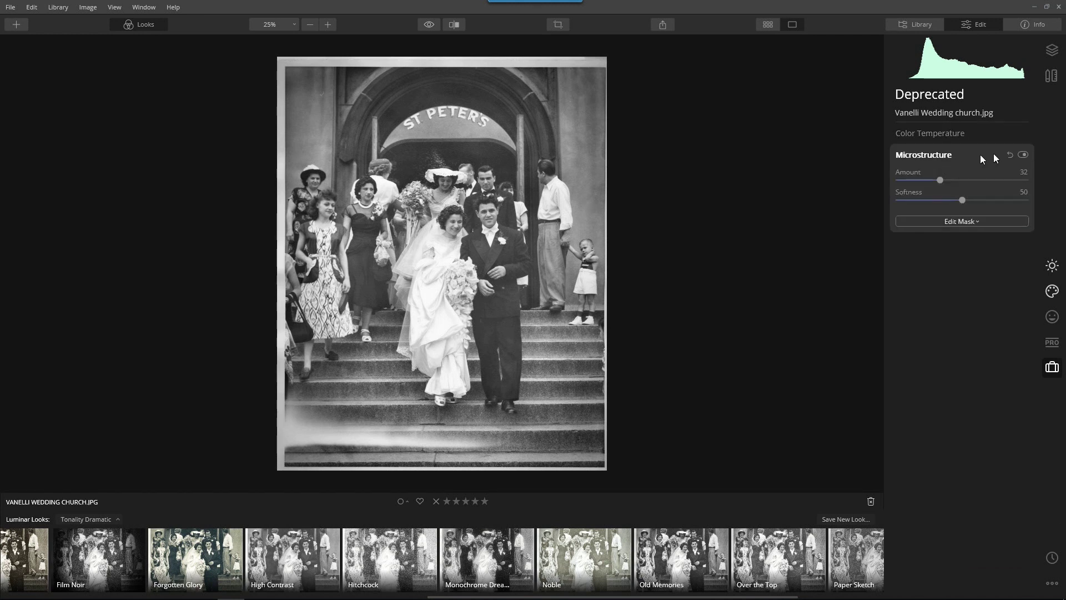
pyautogui.click(1024, 155)
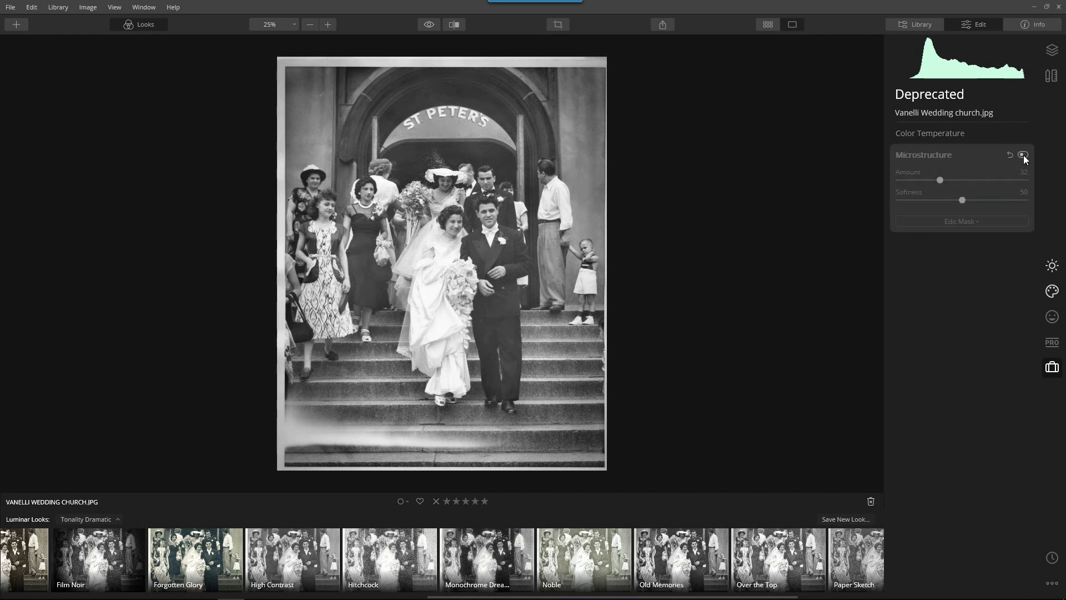
pyautogui.click(1024, 155)
pyautogui.scroll(5, 522, 202)
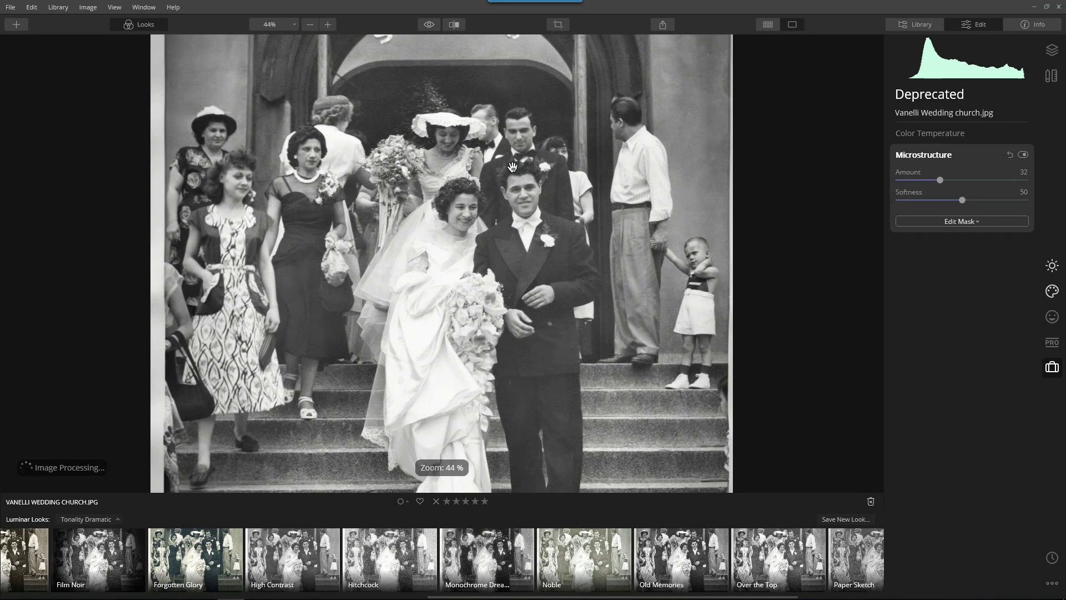
pyautogui.scroll(2, 517, 168)
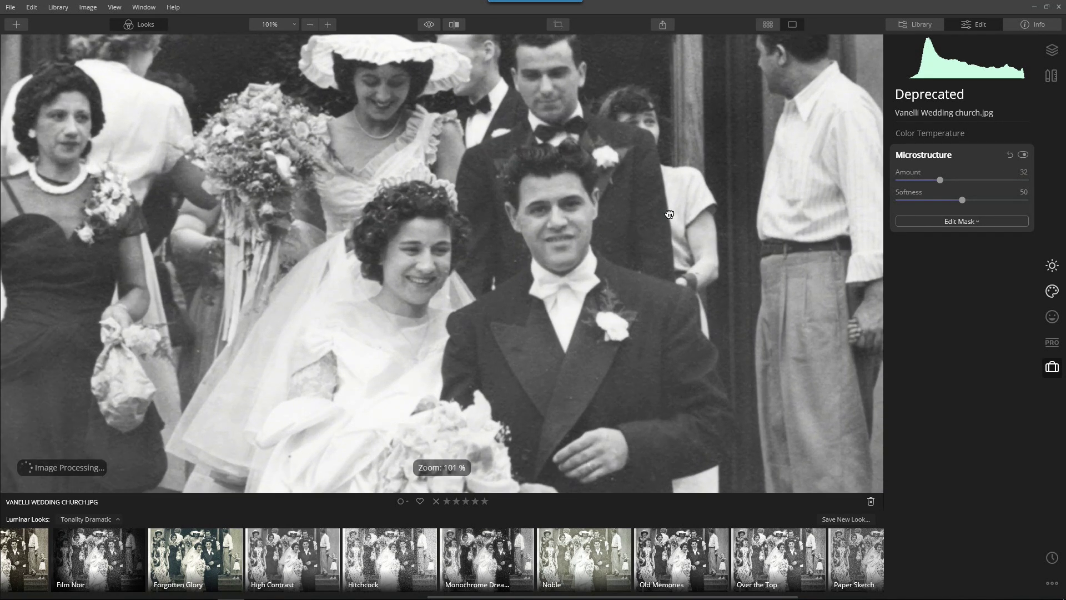
pyautogui.click(1023, 156)
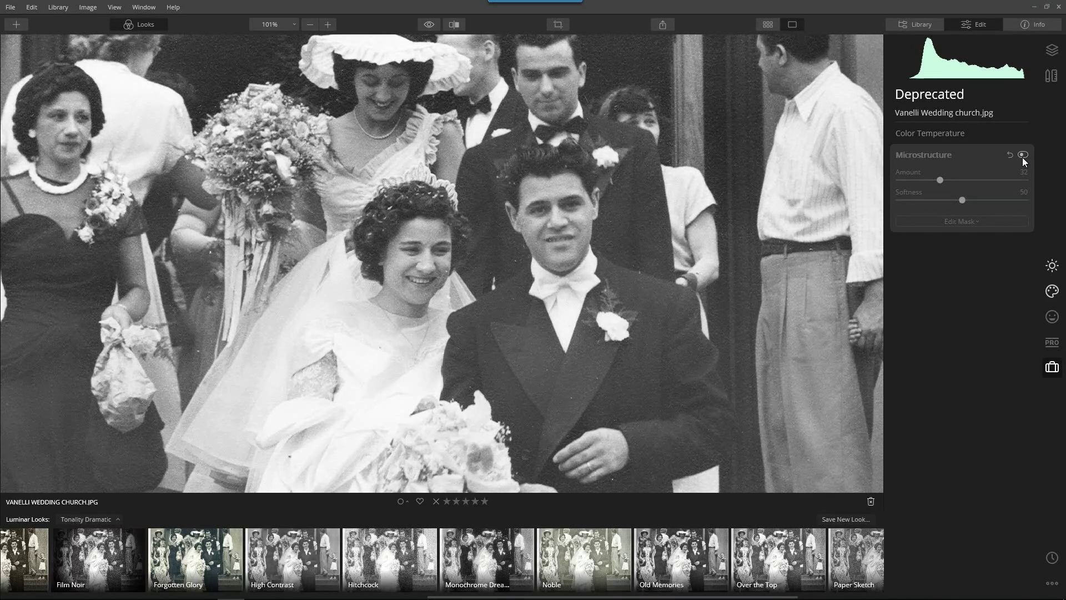
pyautogui.click(1023, 158)
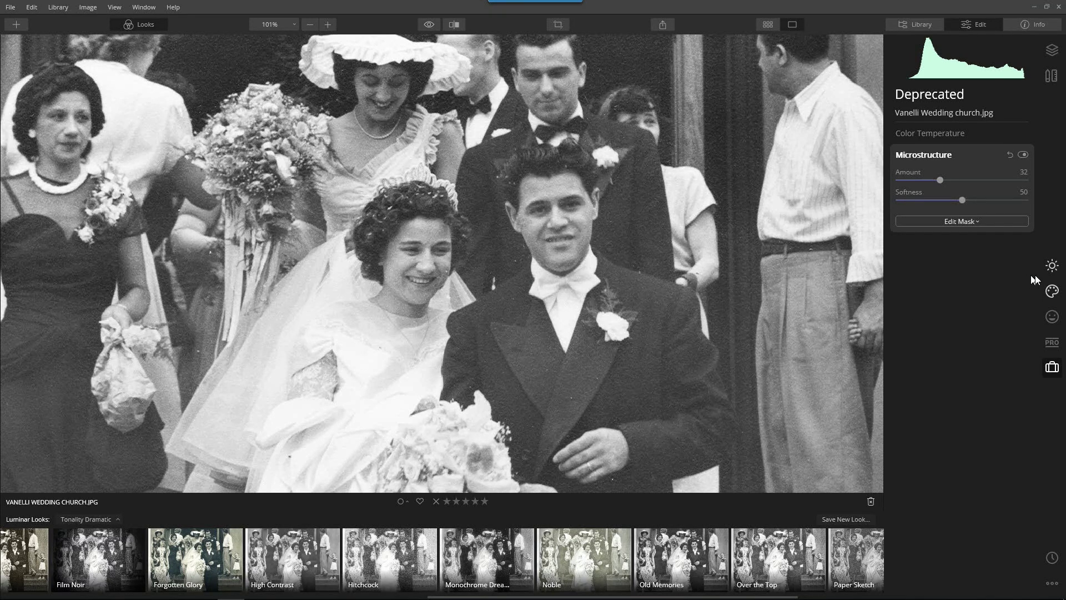
# - Set the Essentials Details Enhancer to Small Details 28, Medium Details 44 and Large Details 72
pyautogui.click(1053, 265)
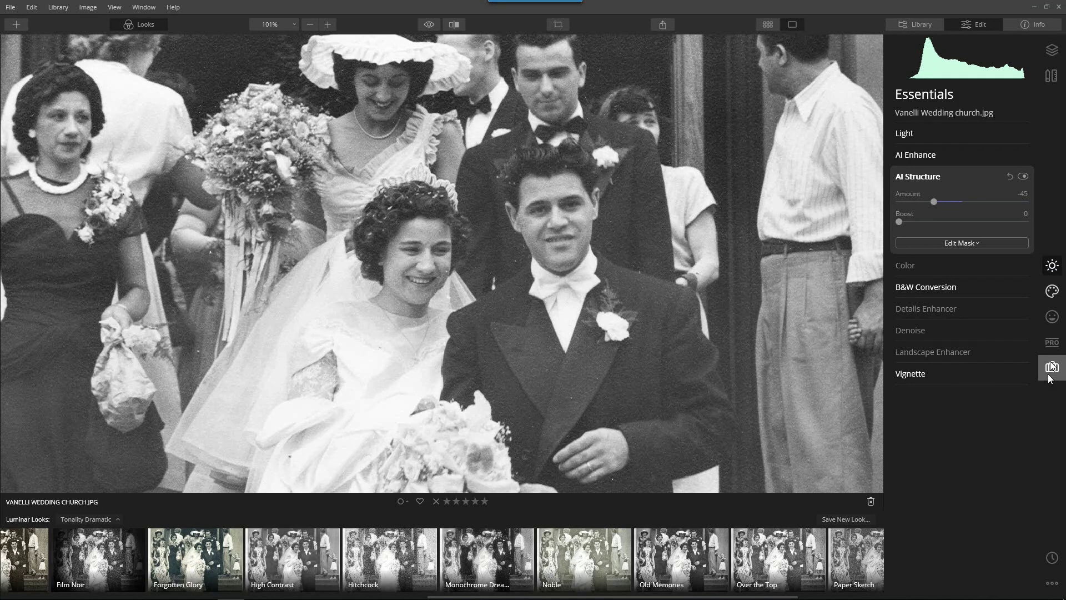
pyautogui.click(928, 178)
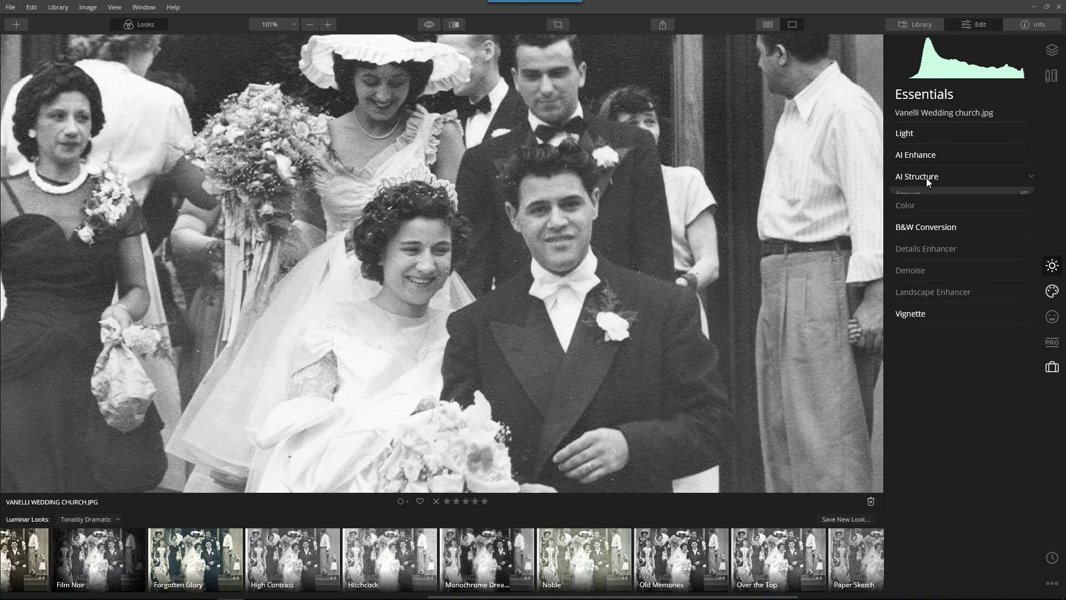
pyautogui.click(925, 242)
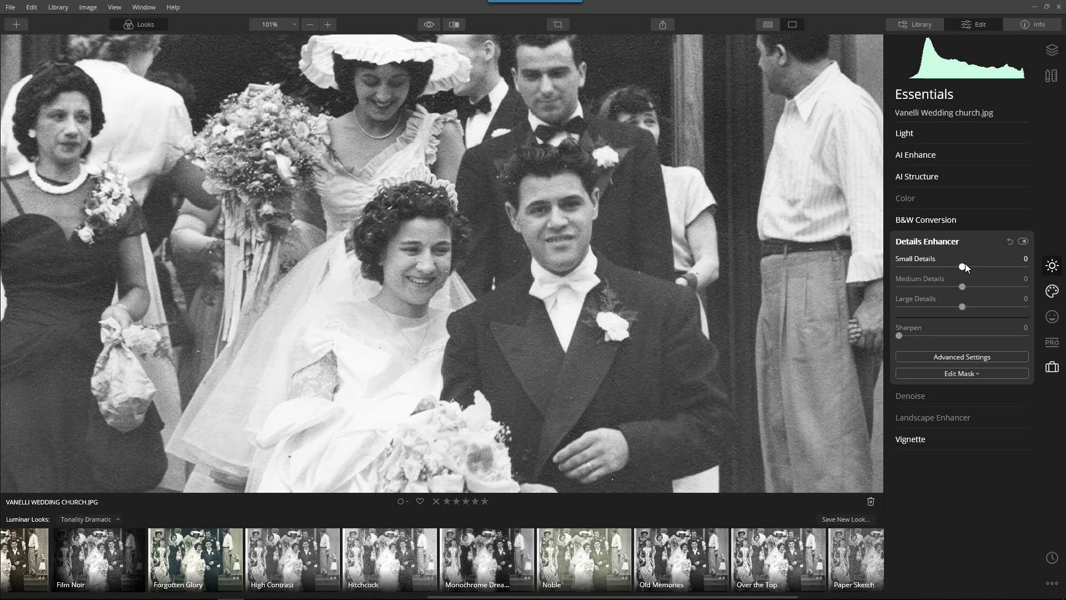
pyautogui.moveTo(964, 265); pyautogui.dragTo(1008, 310)
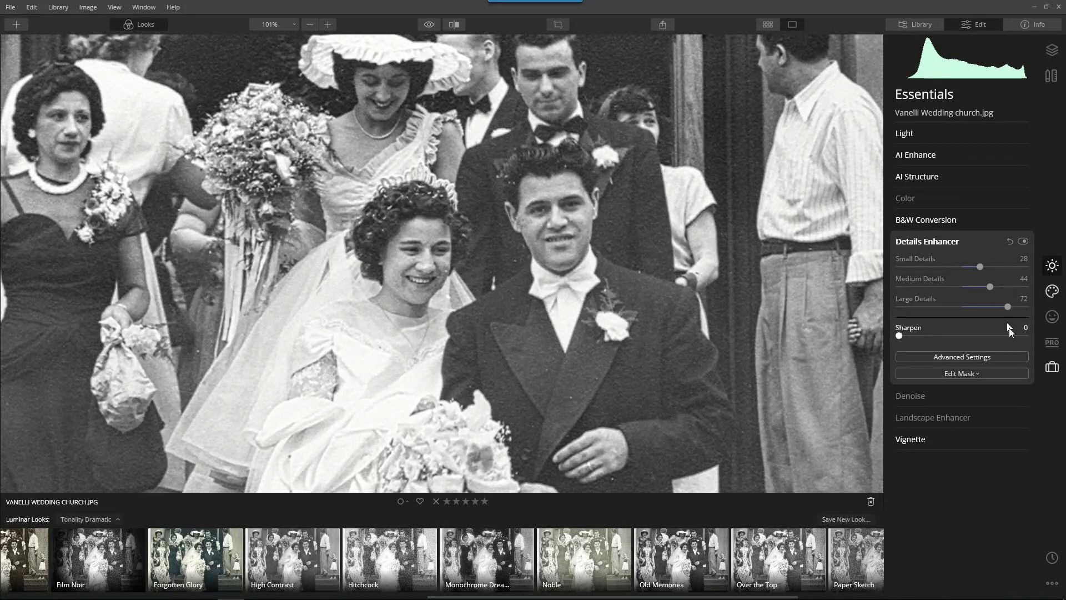
# - Disable the Deprecated Microstructure filter, and compare the photo with Details Enhancer off and on
pyautogui.click(1053, 367)
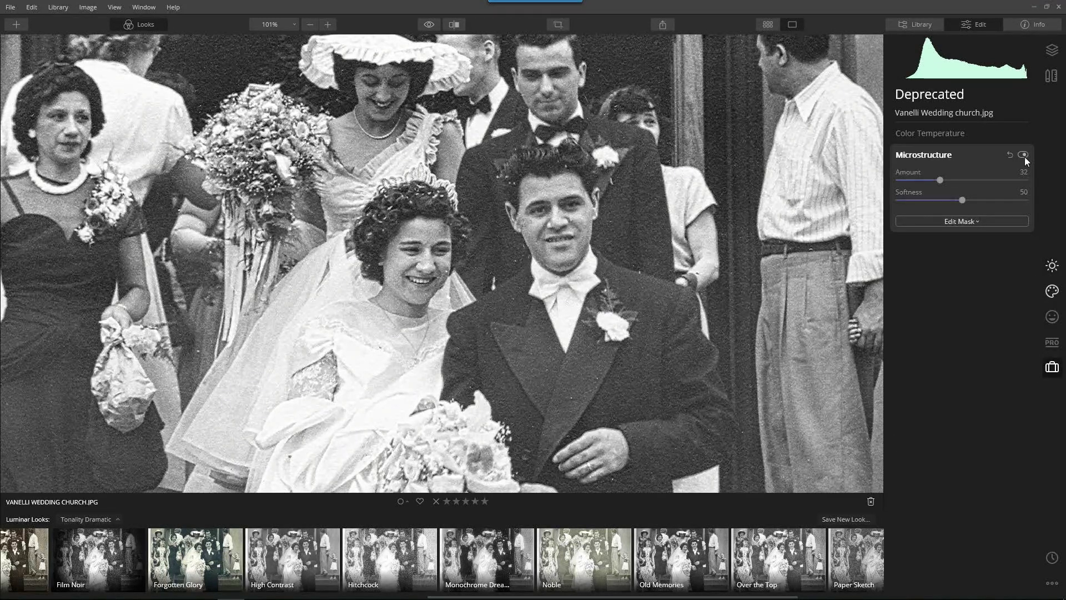
pyautogui.click(1054, 269)
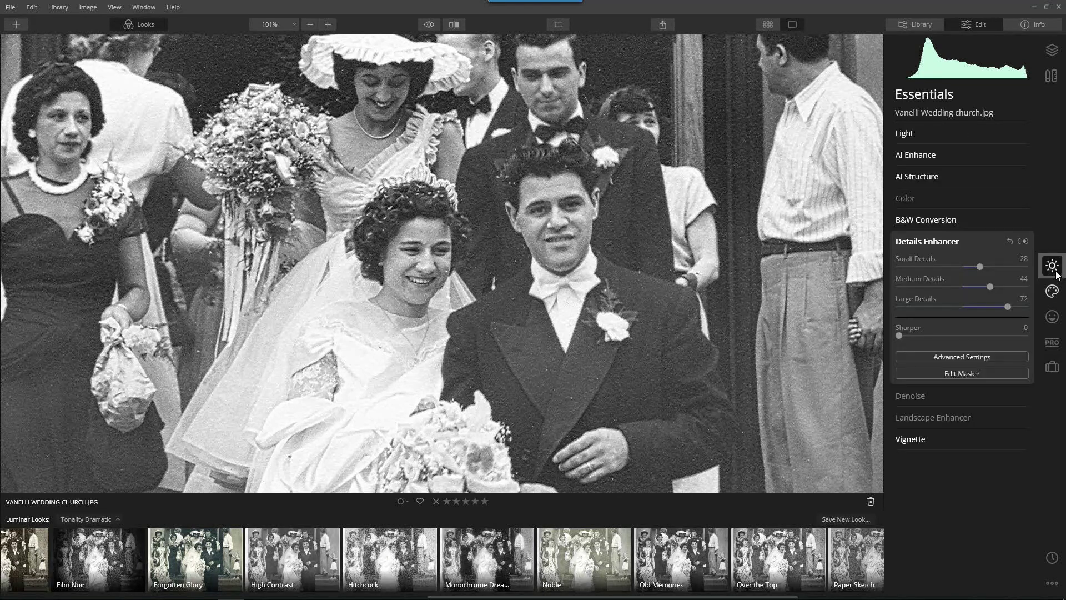
pyautogui.click(1025, 241)
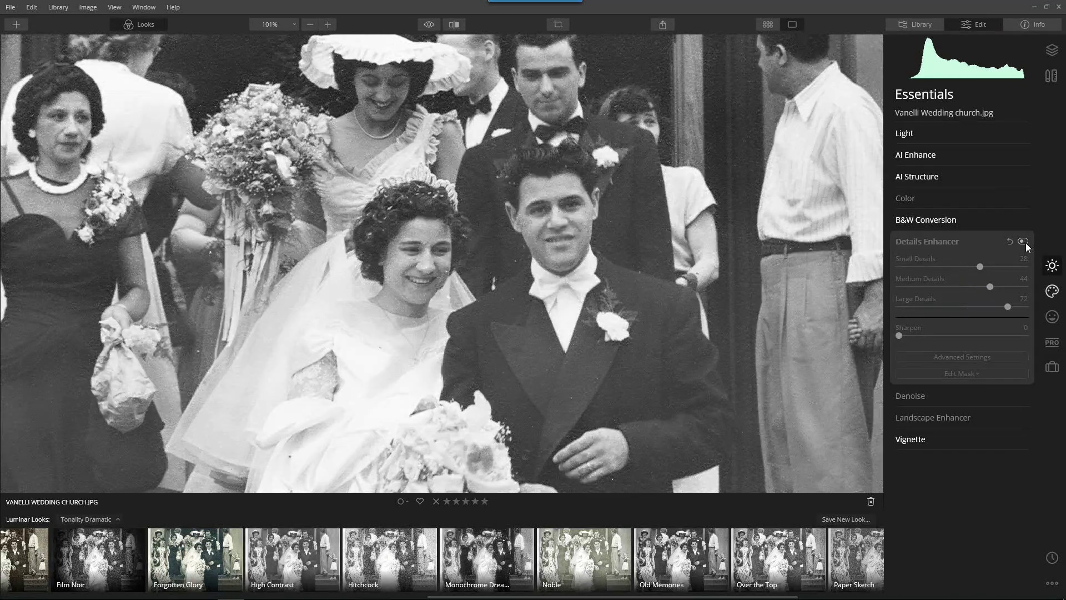
pyautogui.click(1025, 242)
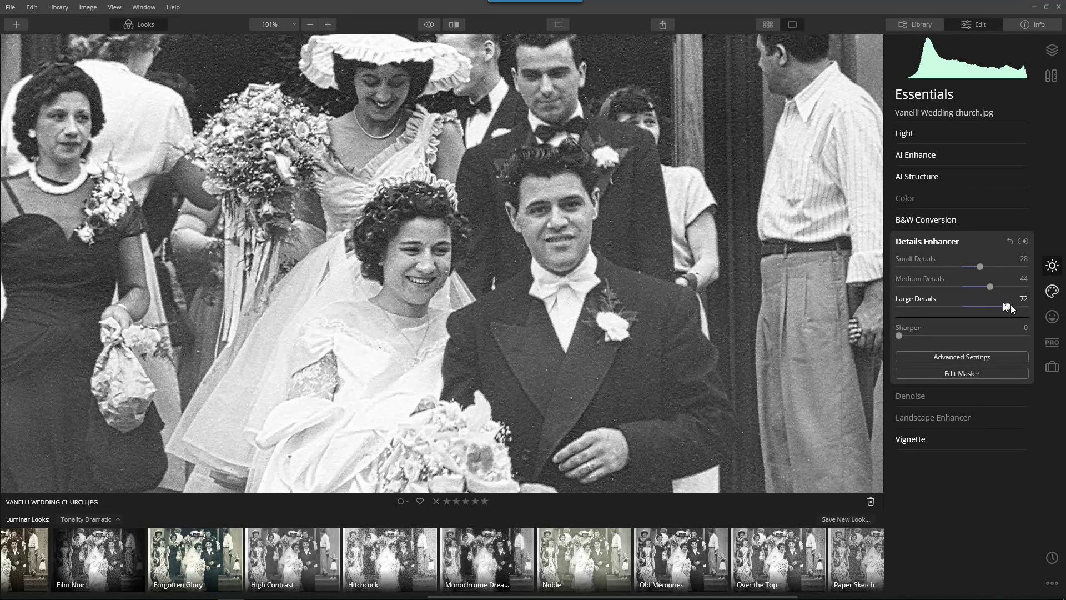
# - Reduce Details Enhancer to Small Details 16, Medium Details 32 and Large Details 52, and compare the photo with it off and on
pyautogui.moveTo(1004, 309); pyautogui.dragTo(972, 267)
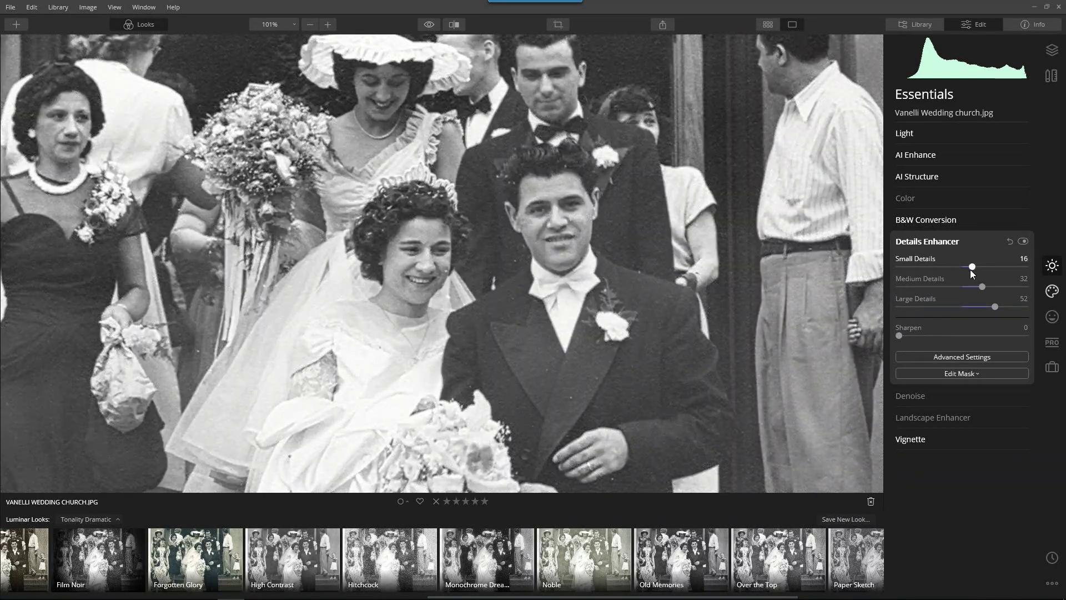
pyautogui.click(1027, 241)
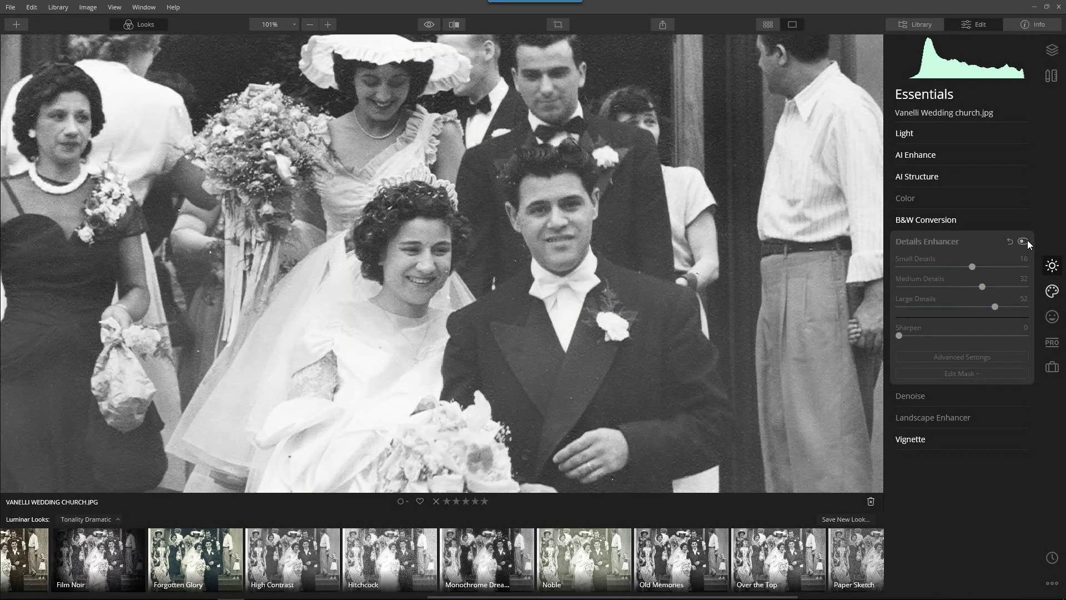
pyautogui.click(1026, 242)
pyautogui.click(650, 278)
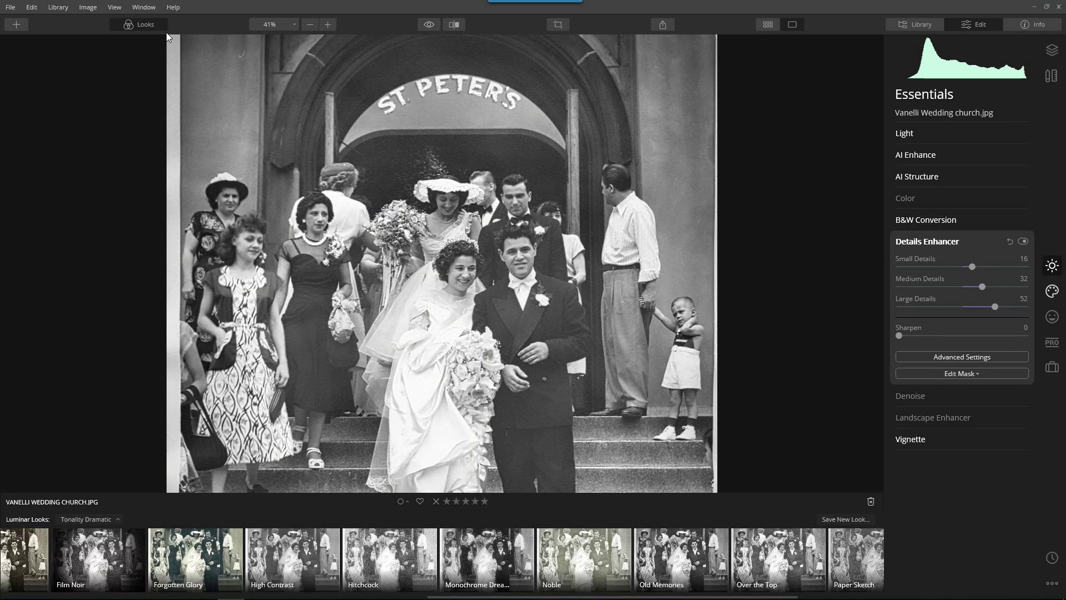
# - Hide the Looks strip, and reset the disabled Deprecated Microstructure filter to remove it
pyautogui.click(140, 24)
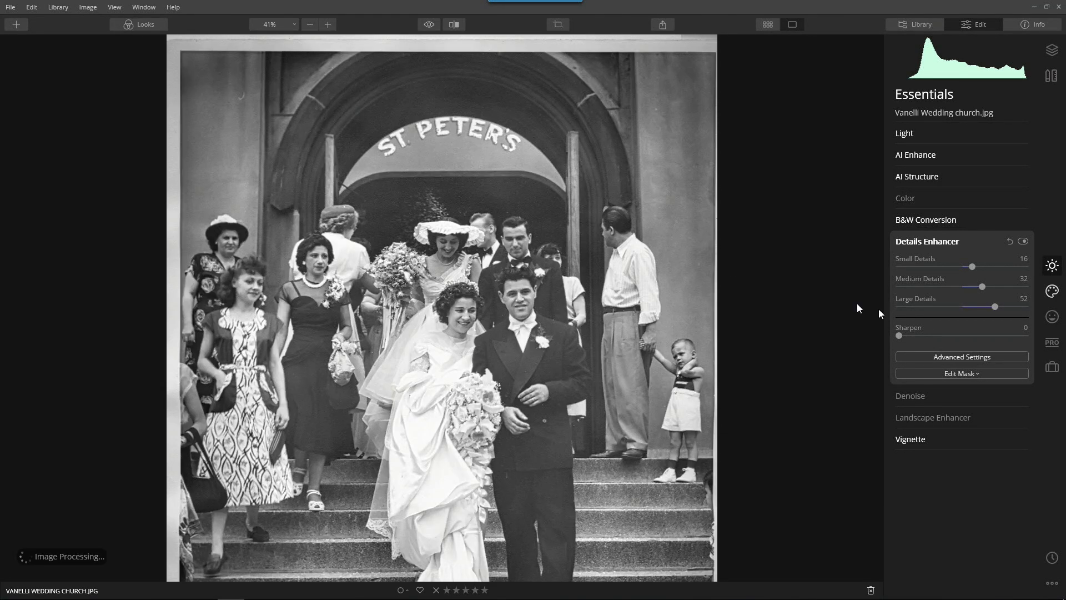
pyautogui.click(1054, 369)
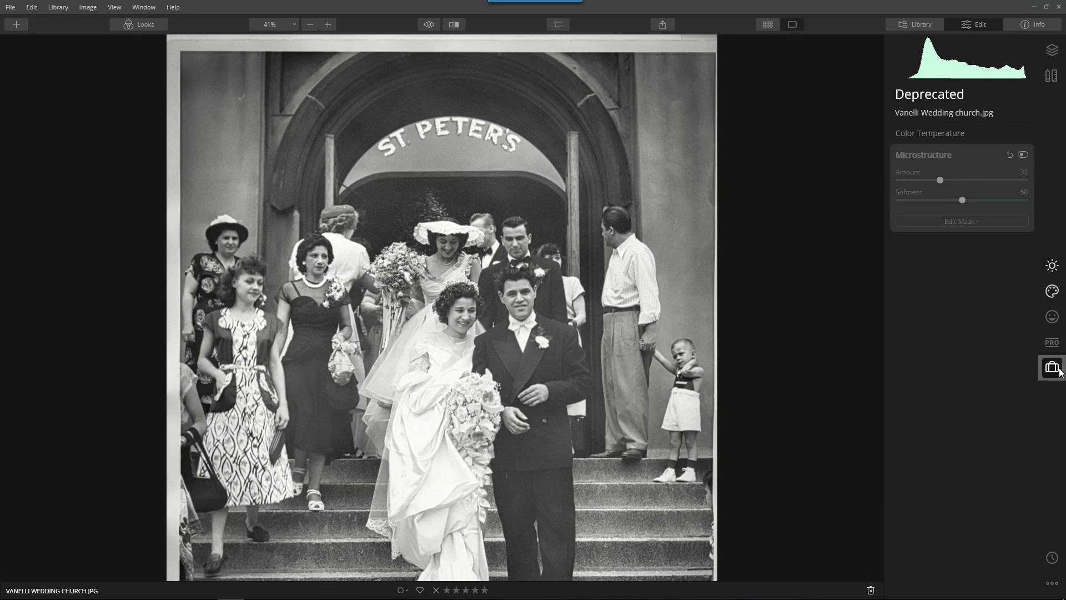
pyautogui.click(1011, 156)
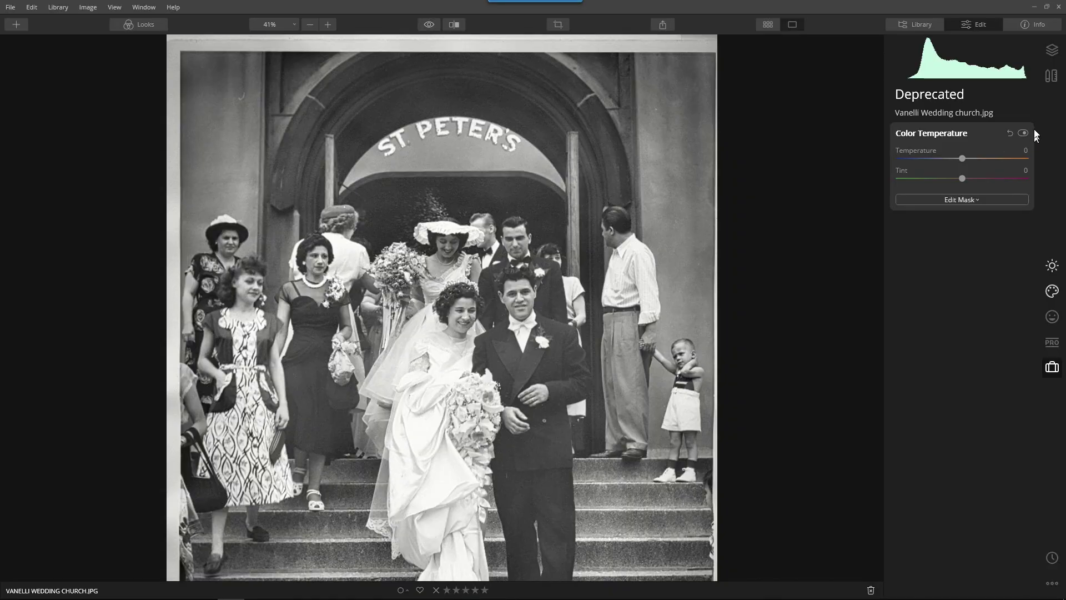
# - Try Color Temperature at -100 and 100, and reset the filter to remove it from the Deprecated group
pyautogui.moveTo(965, 156); pyautogui.dragTo(881, 156)
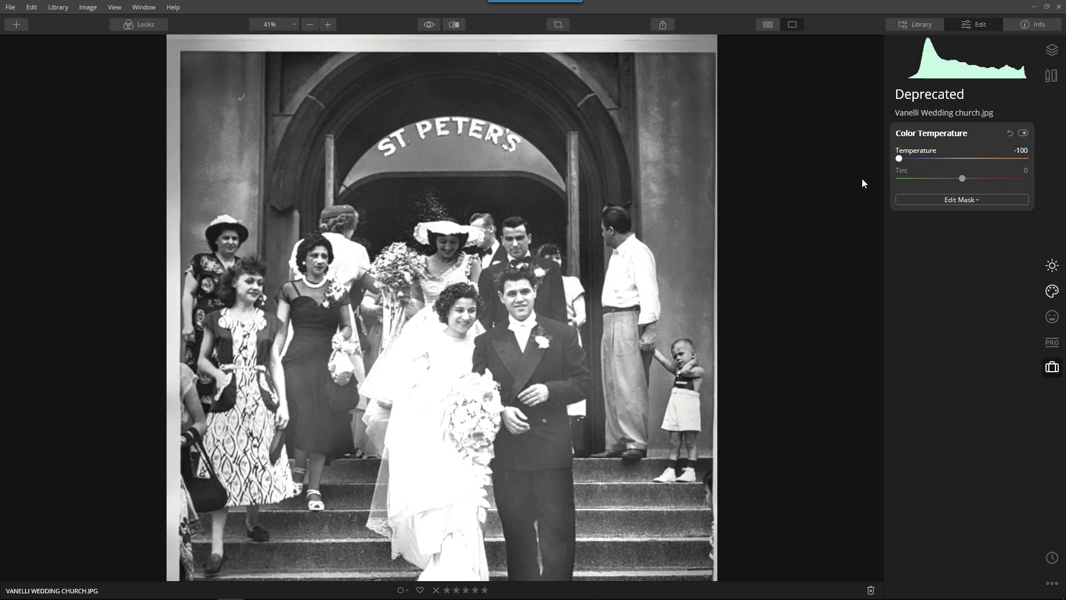
pyautogui.click(1026, 158)
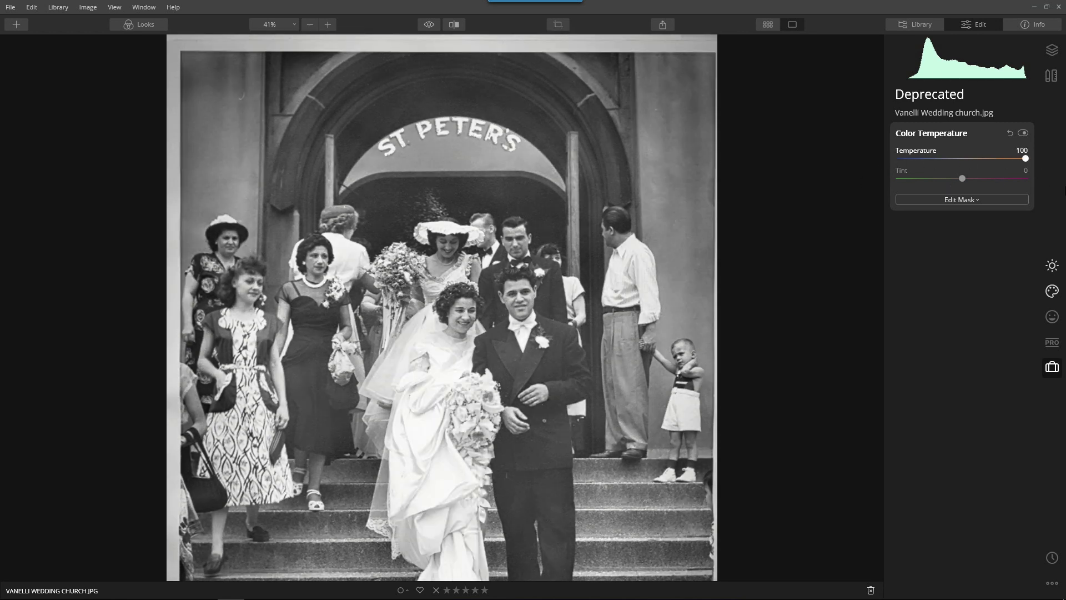
pyautogui.click(1012, 135)
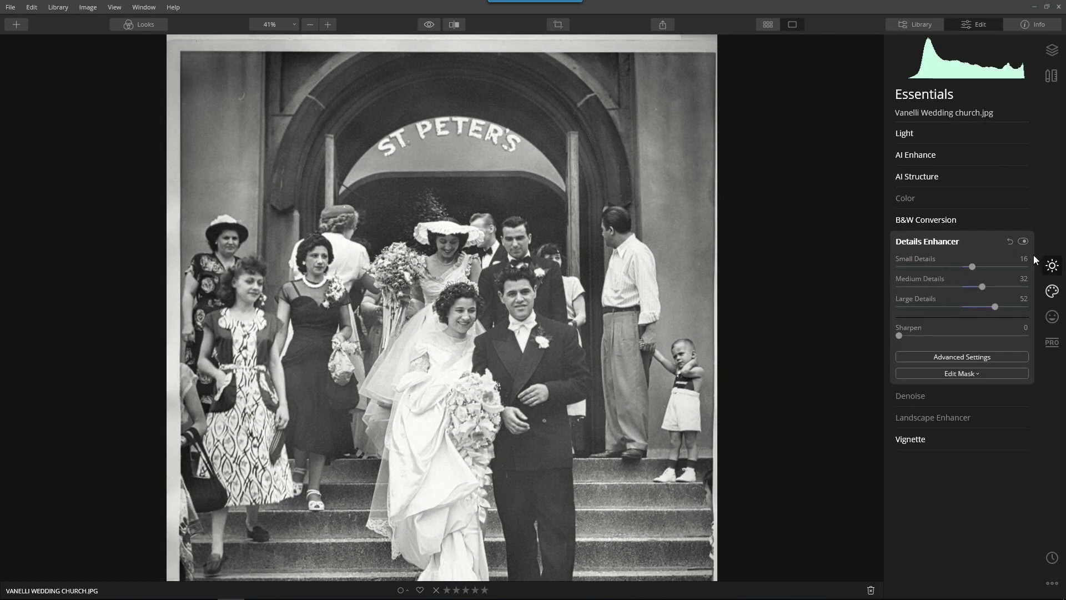
pyautogui.click(953, 242)
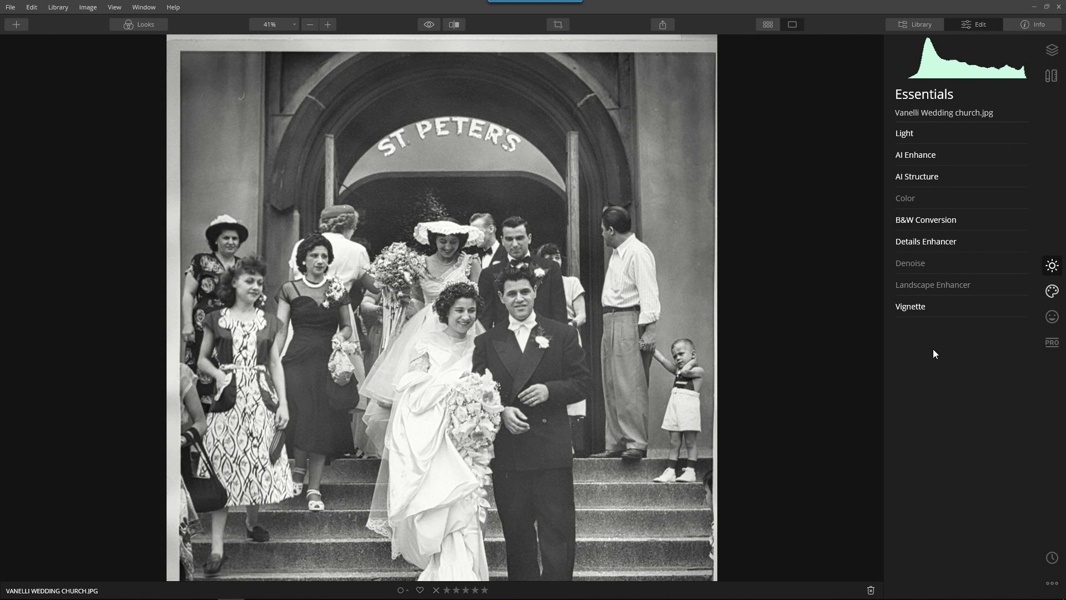
# - Look through the User Luminar Looks collection as far as the Old Memories v4.2 Look, and hide the Looks strip
pyautogui.click(138, 24)
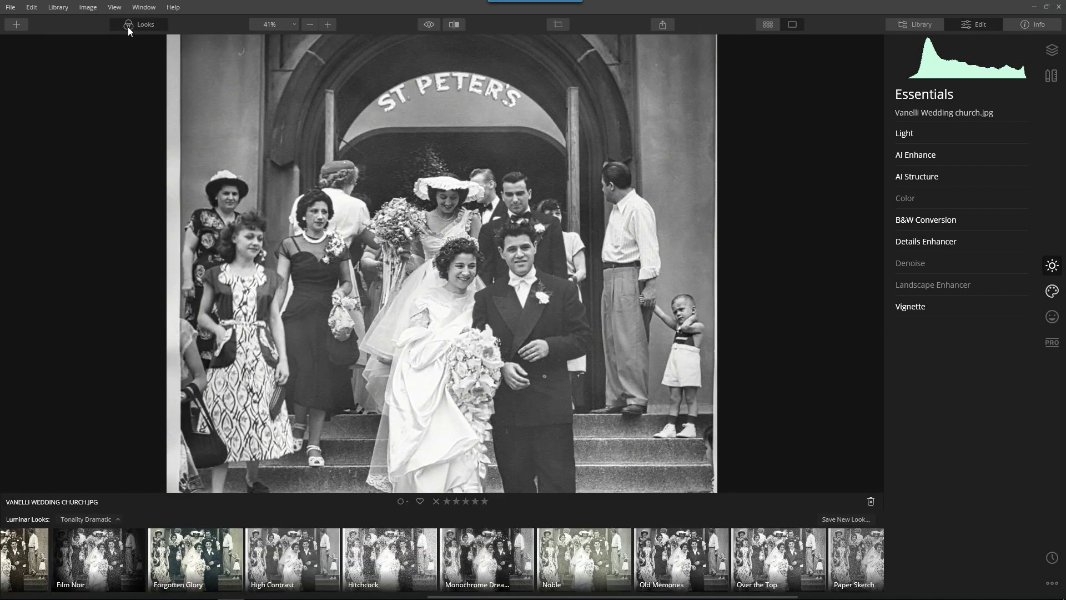
pyautogui.scroll(10, 188, 557)
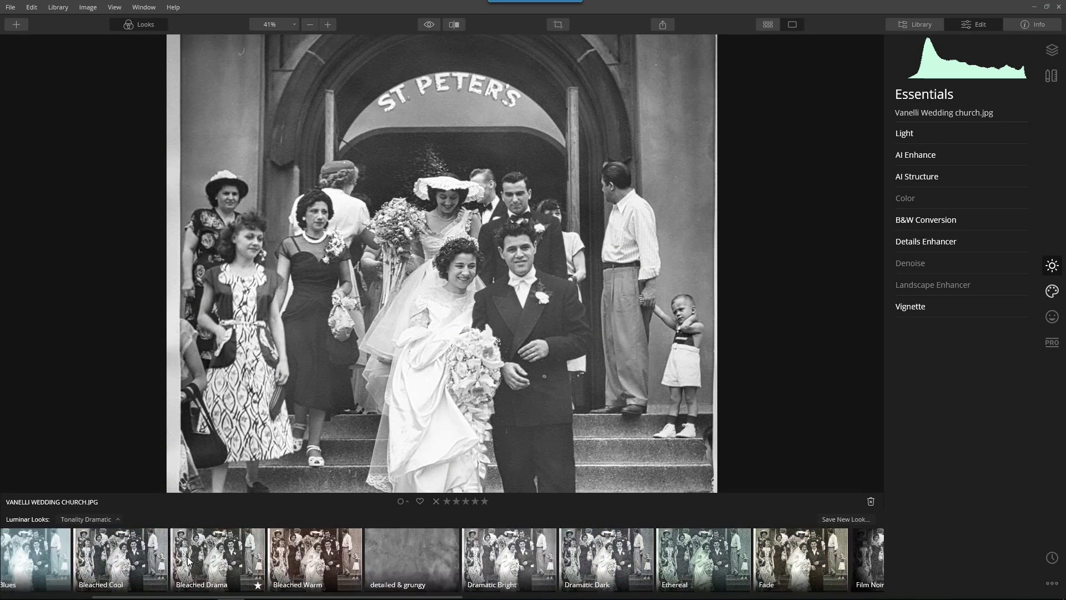
pyautogui.click(114, 517)
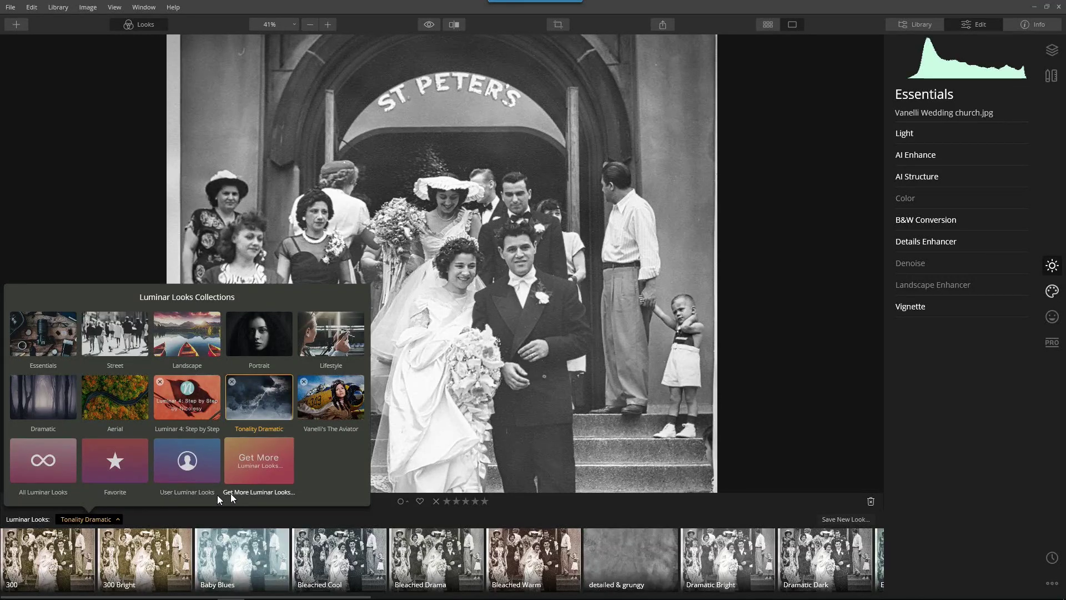
pyautogui.click(195, 463)
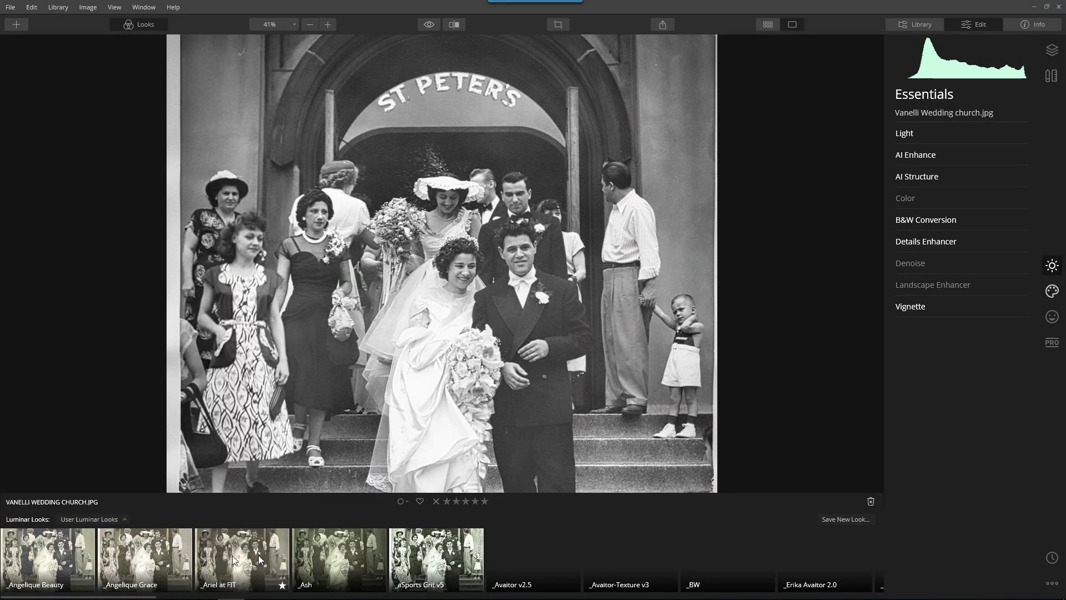
pyautogui.scroll(-2, 258, 555)
pyautogui.scroll(-4, 338, 535)
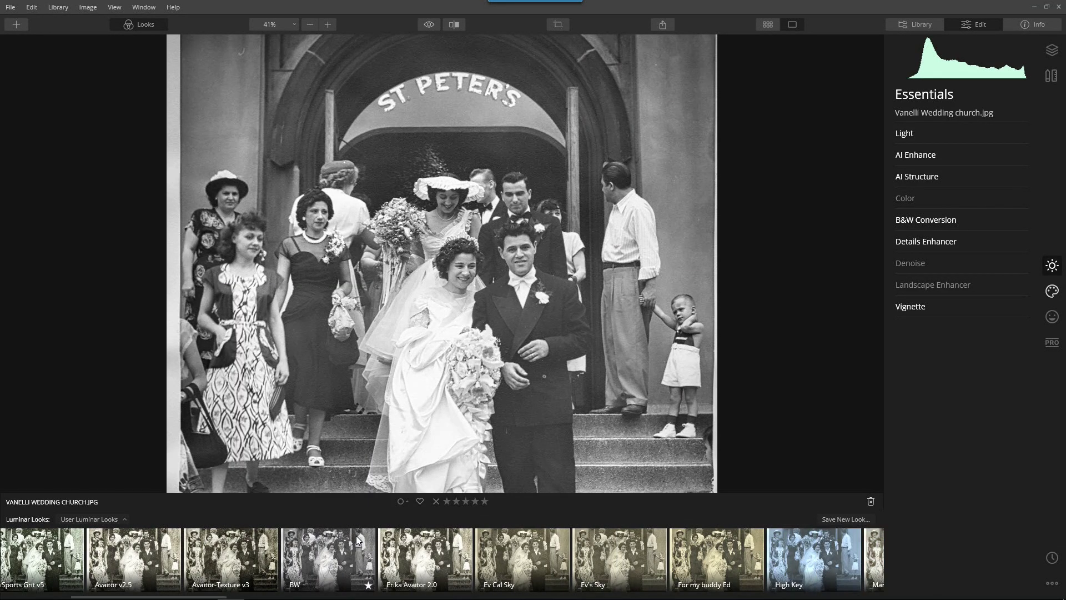
pyautogui.scroll(-5, 357, 536)
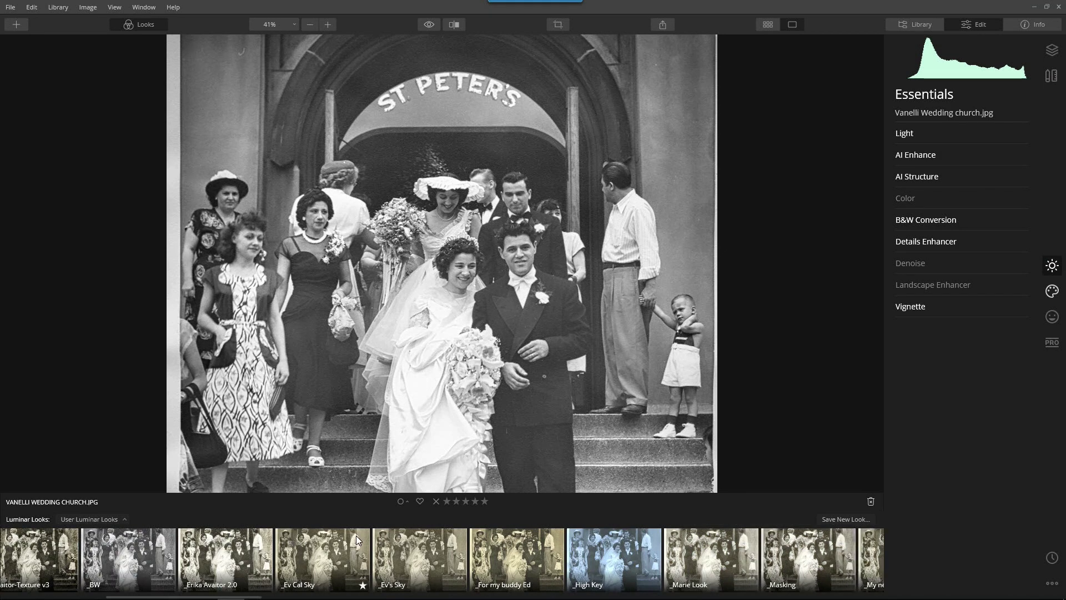
pyautogui.scroll(-10, 356, 535)
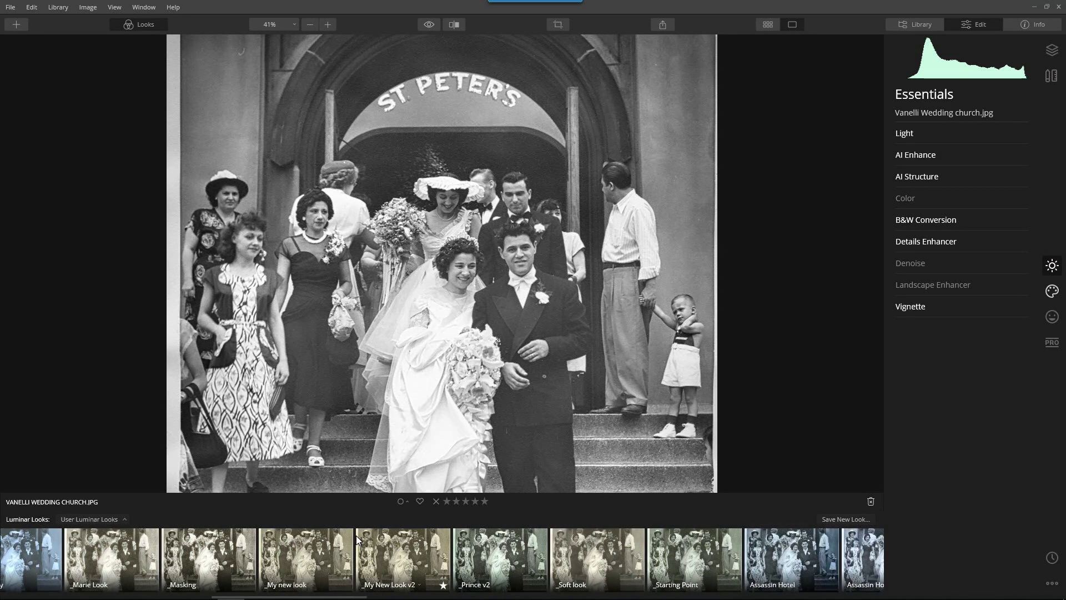
pyautogui.scroll(-2, 355, 535)
pyautogui.scroll(-2, 355, 535)
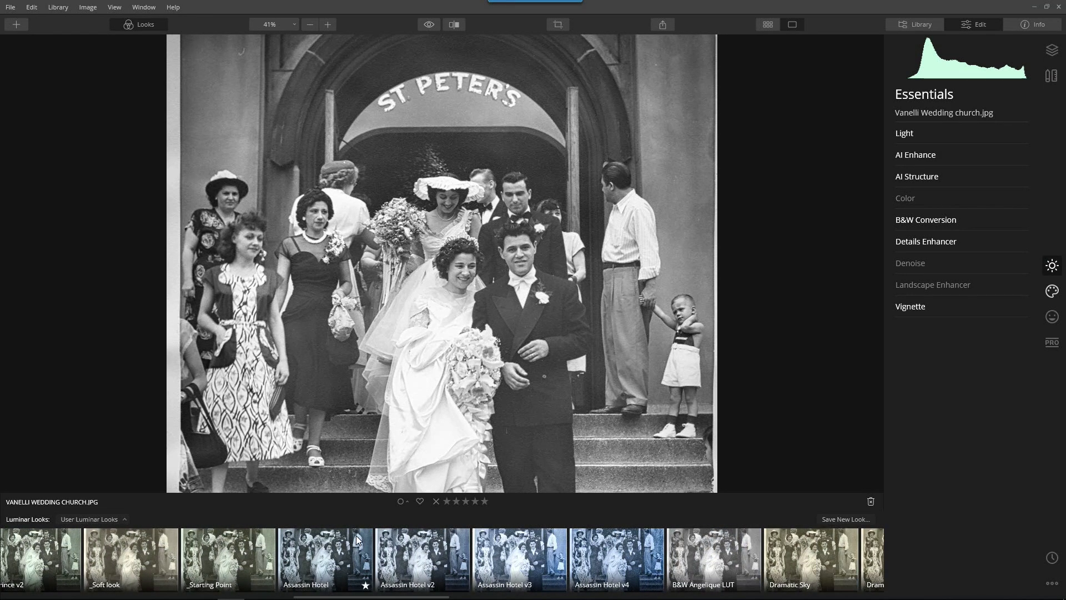
pyautogui.scroll(-1, 355, 536)
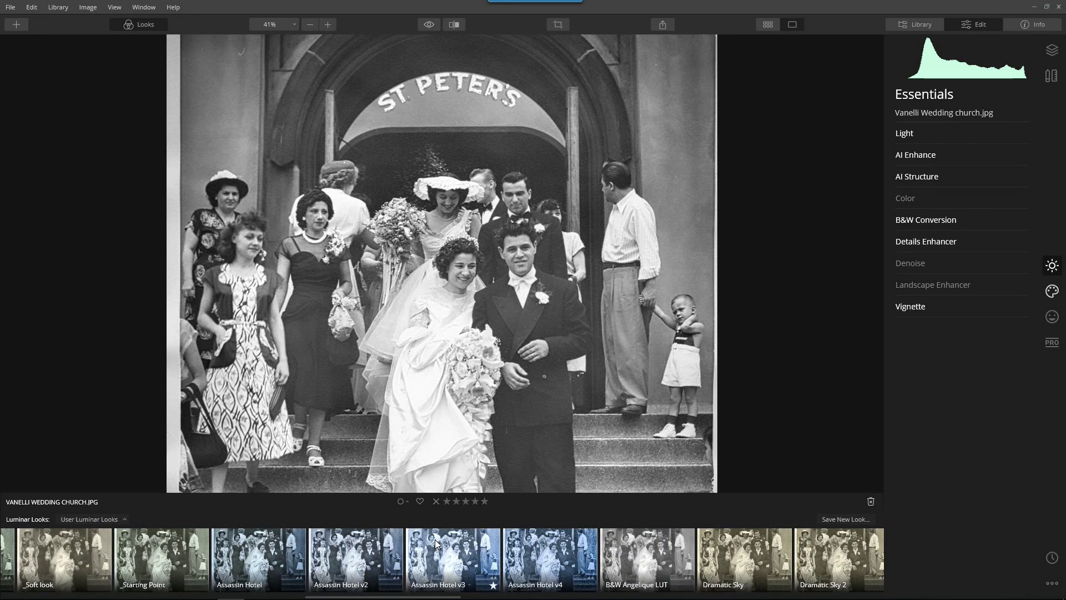
pyautogui.scroll(-5, 610, 536)
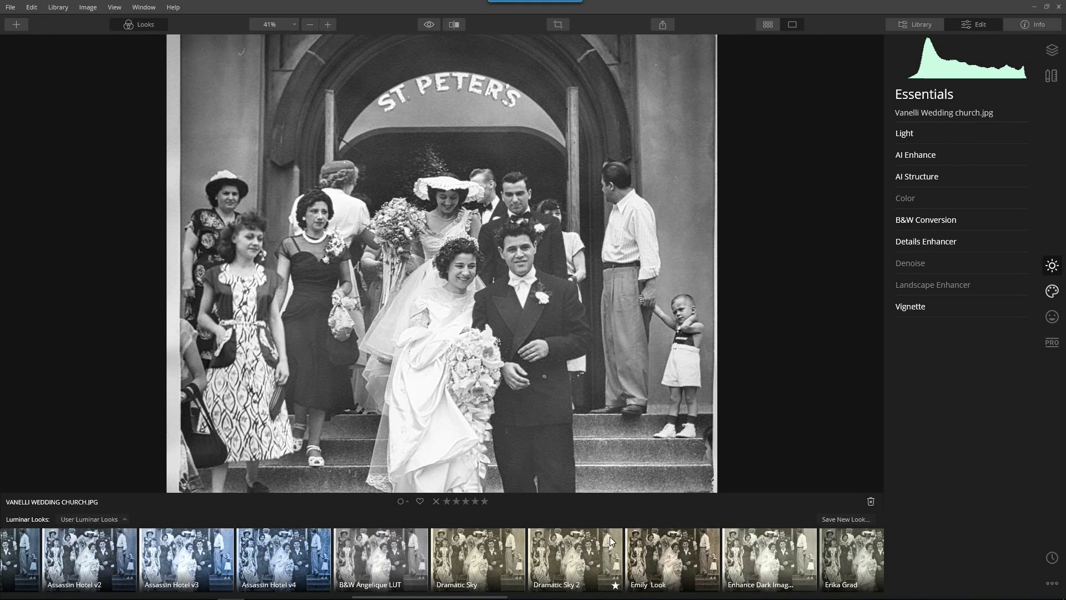
pyautogui.scroll(-6, 610, 537)
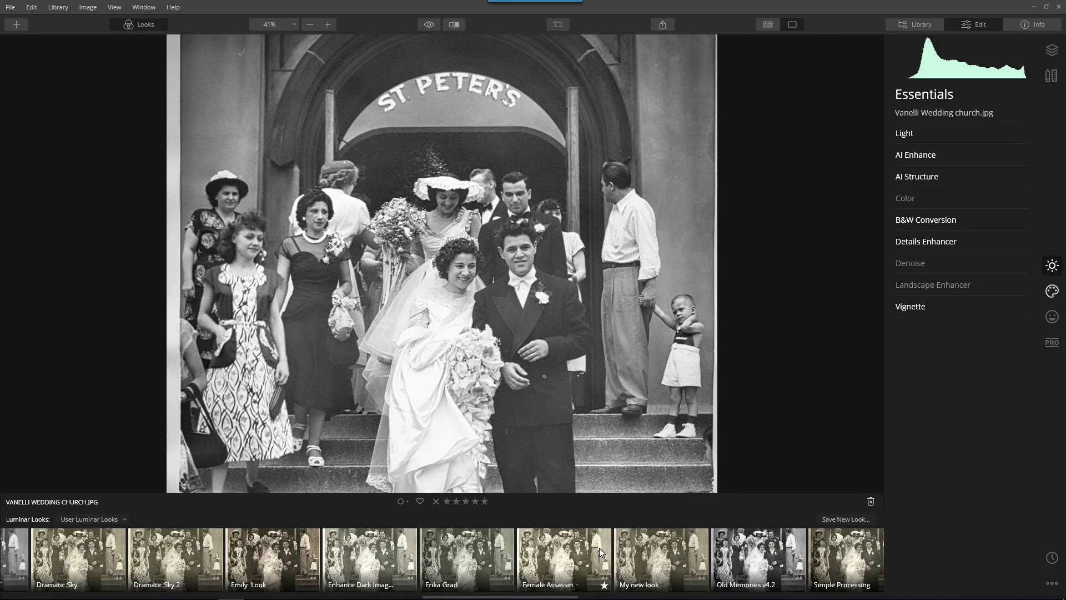
pyautogui.scroll(-1, 599, 548)
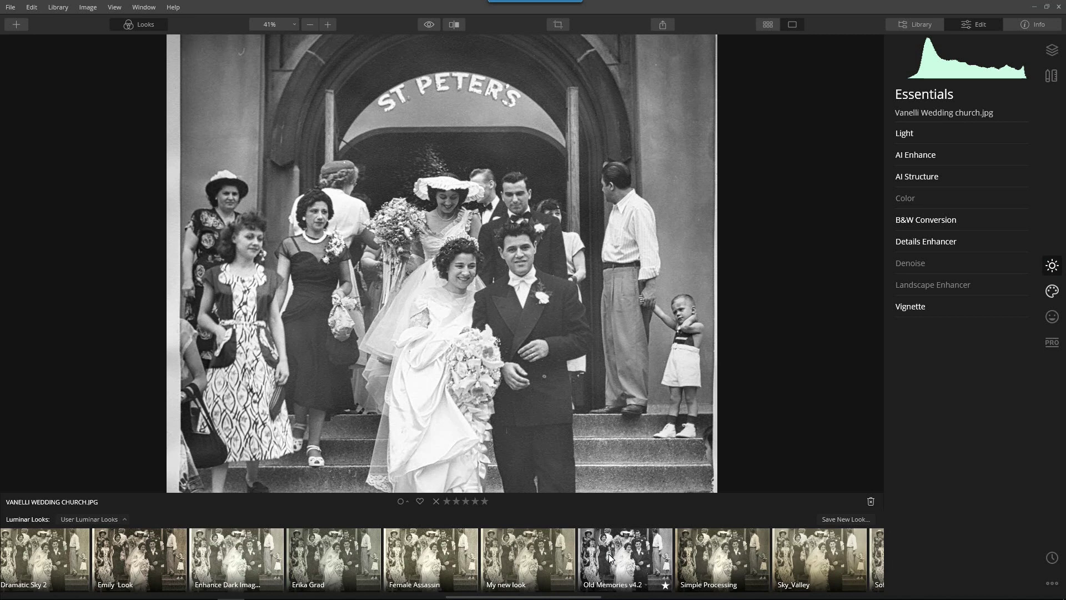
pyautogui.click(139, 22)
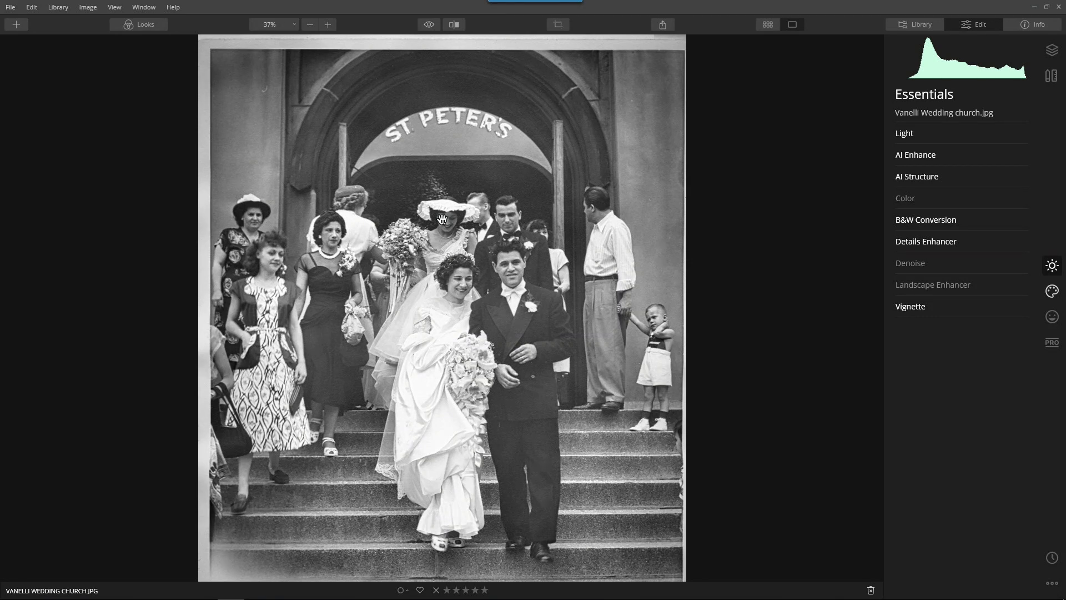
# - Start cropping the photo from the Canvas tools, and set the crop aspect ratio to 4:5
pyautogui.click(1051, 60)
pyautogui.click(1051, 76)
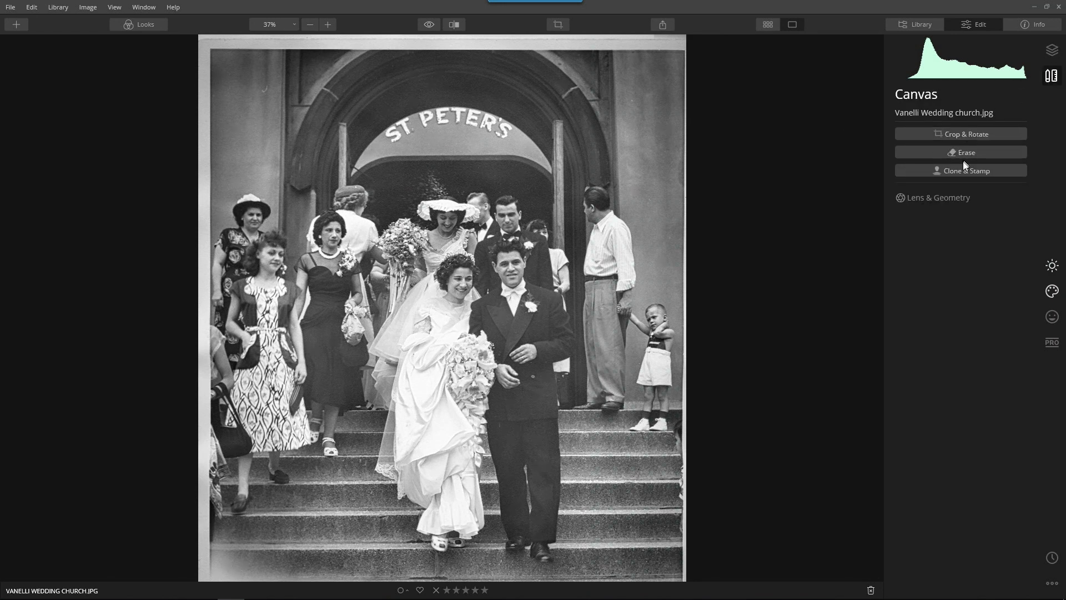
pyautogui.click(965, 134)
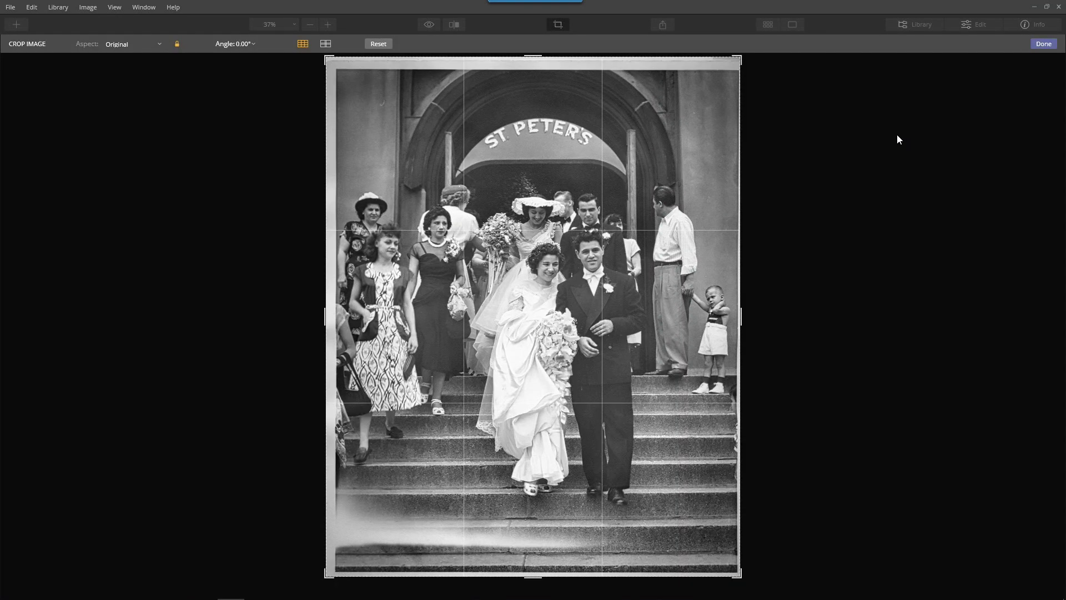
pyautogui.click(123, 44)
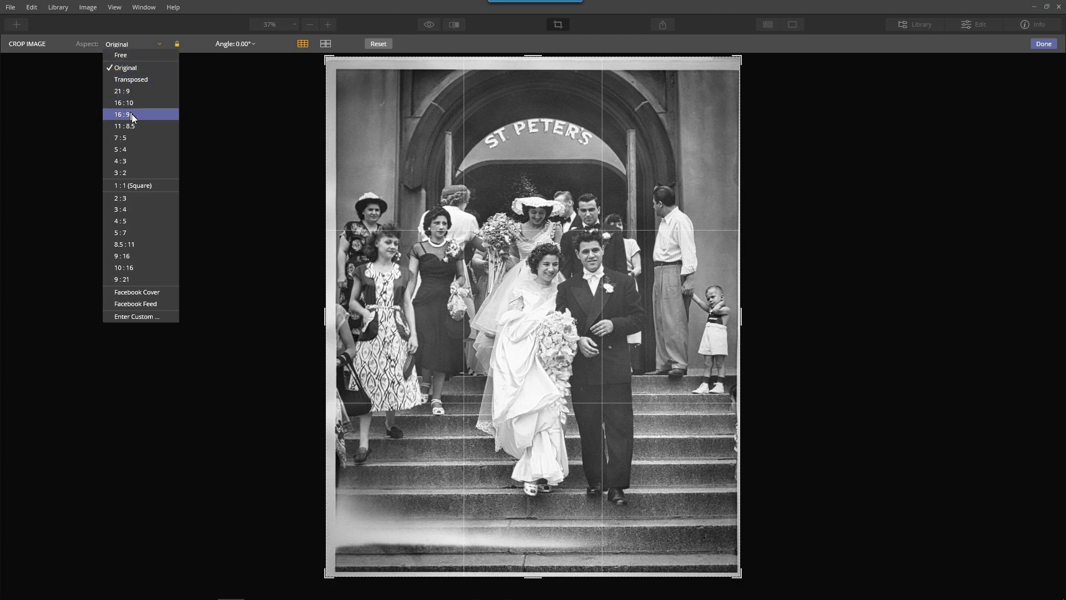
pyautogui.click(133, 222)
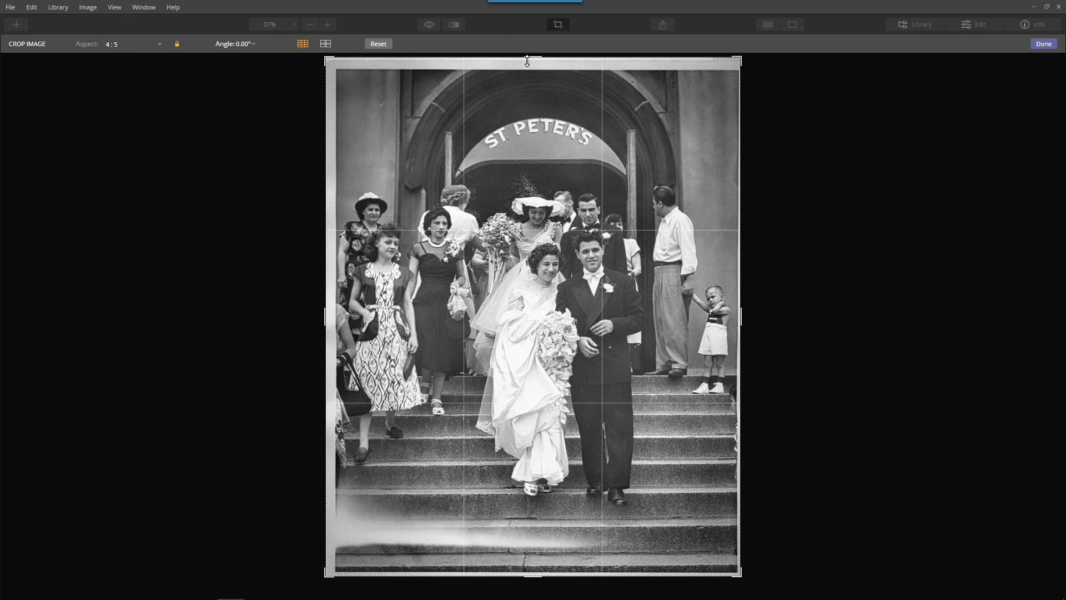
# - Tighten the crop frame on its edges to cut off the photo's pale scanned borders, and apply the crop
pyautogui.moveTo(527, 60); pyautogui.dragTo(527, 71)
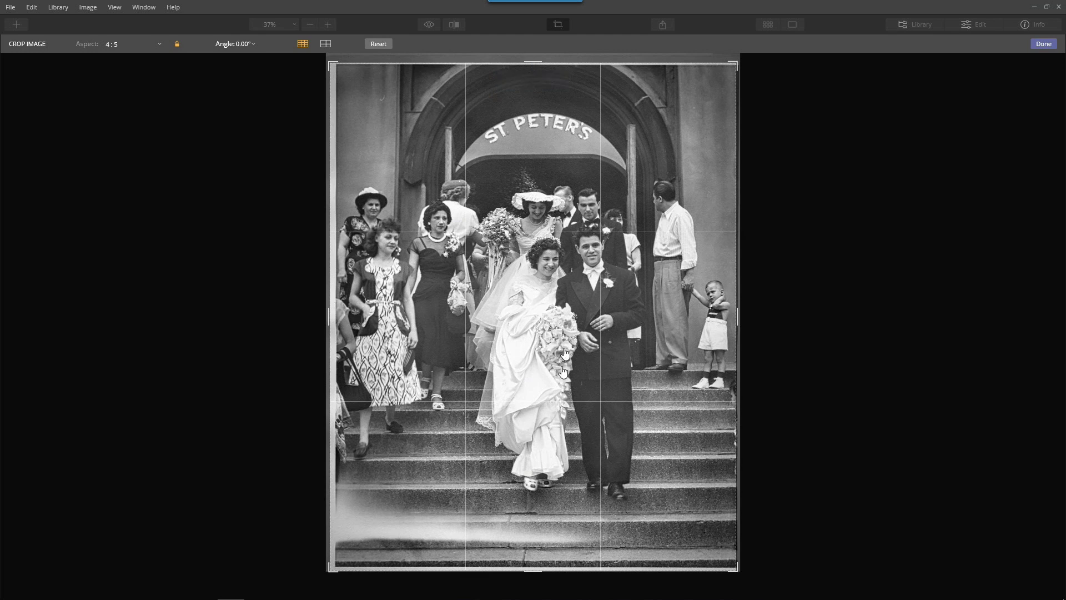
pyautogui.moveTo(532, 568); pyautogui.dragTo(532, 568)
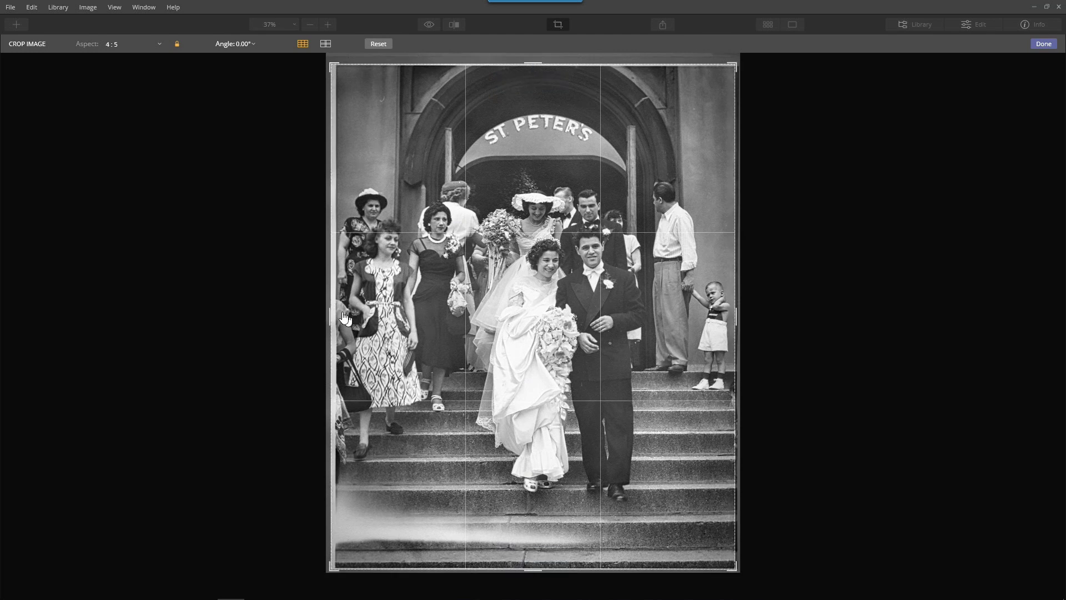
pyautogui.moveTo(329, 309); pyautogui.dragTo(335, 310)
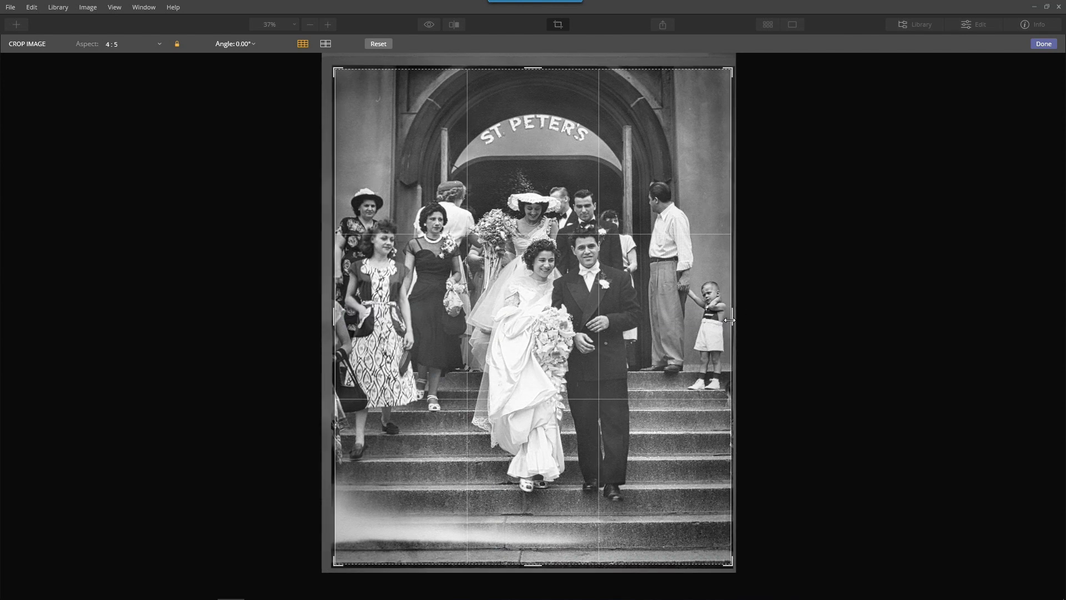
pyautogui.moveTo(732, 326); pyautogui.dragTo(729, 326)
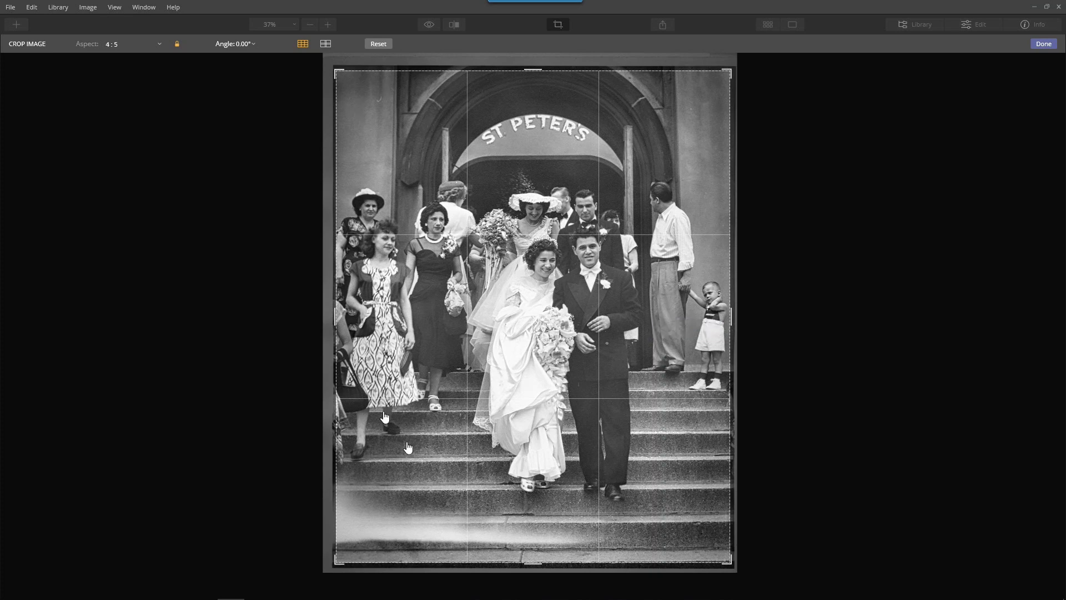
pyautogui.click(1051, 46)
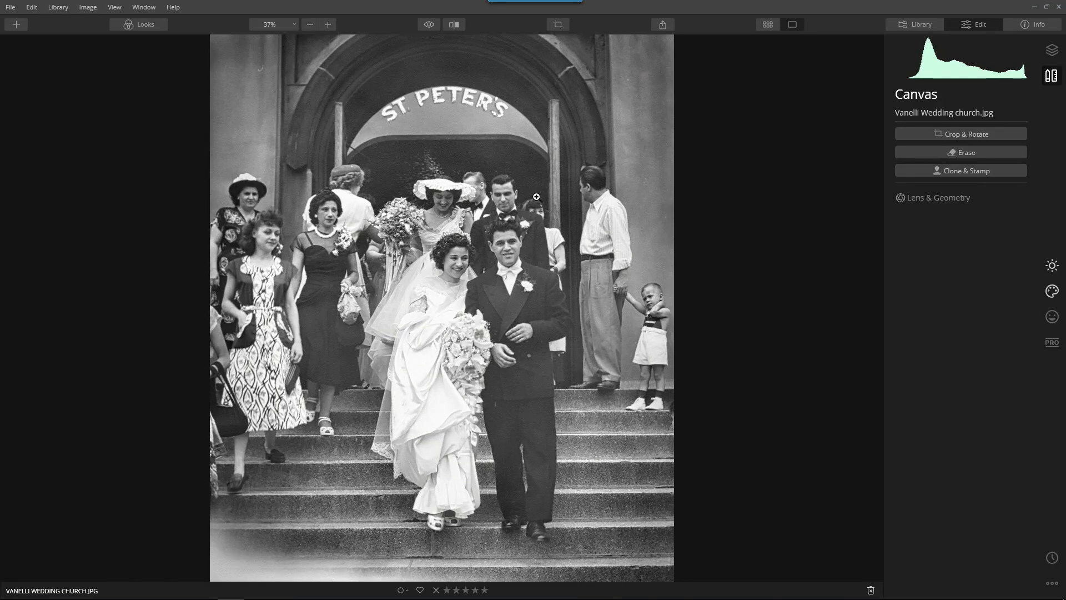
# - In the Light filter's advanced settings, set Blacks to -32 and Whites to 16
pyautogui.scroll(-1, 524, 197)
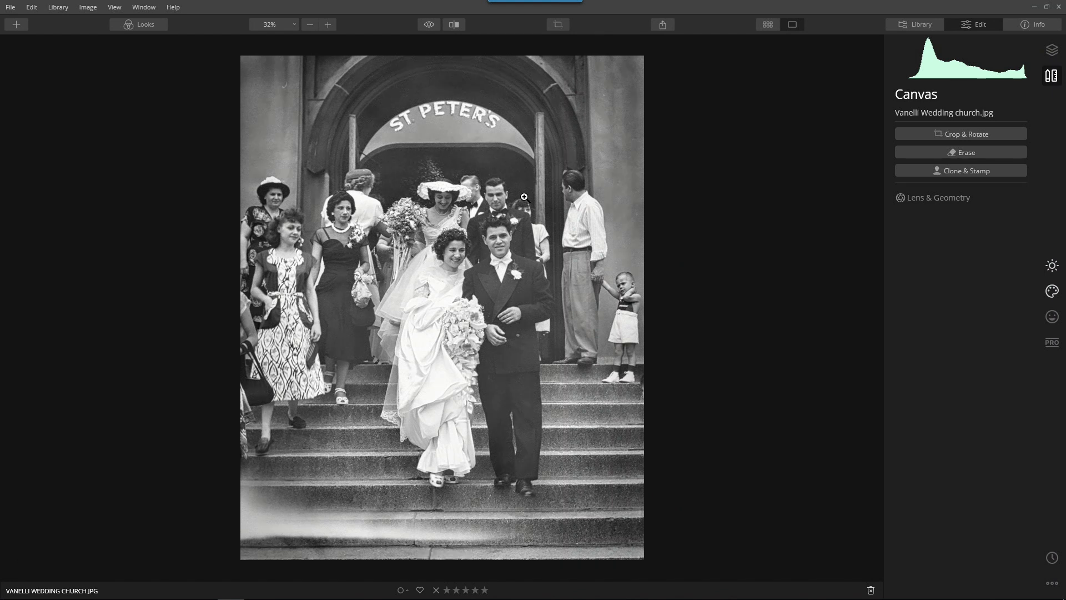
pyautogui.click(1041, 267)
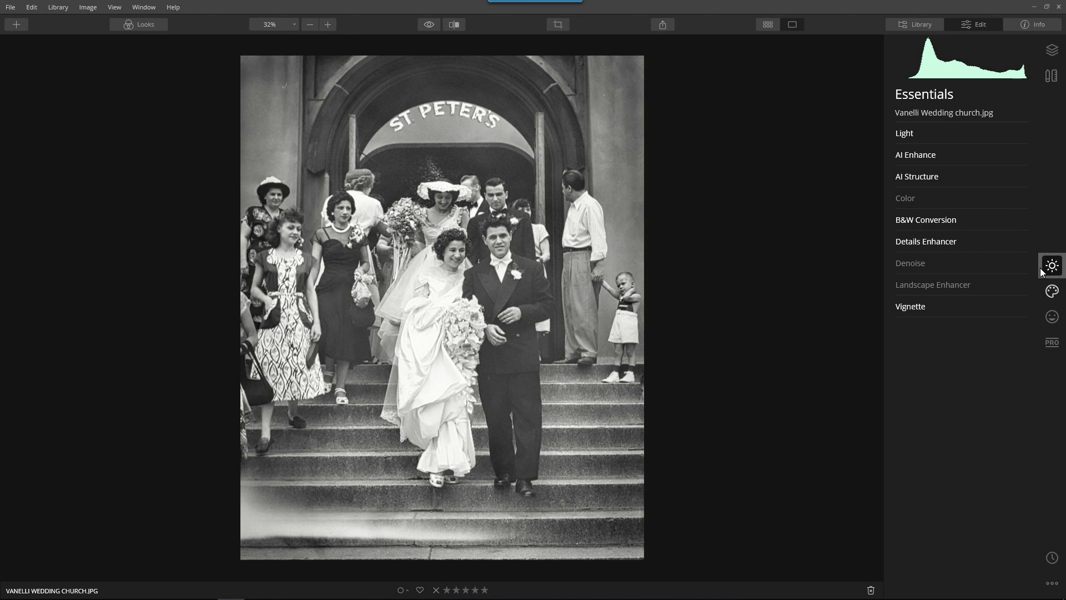
pyautogui.click(914, 160)
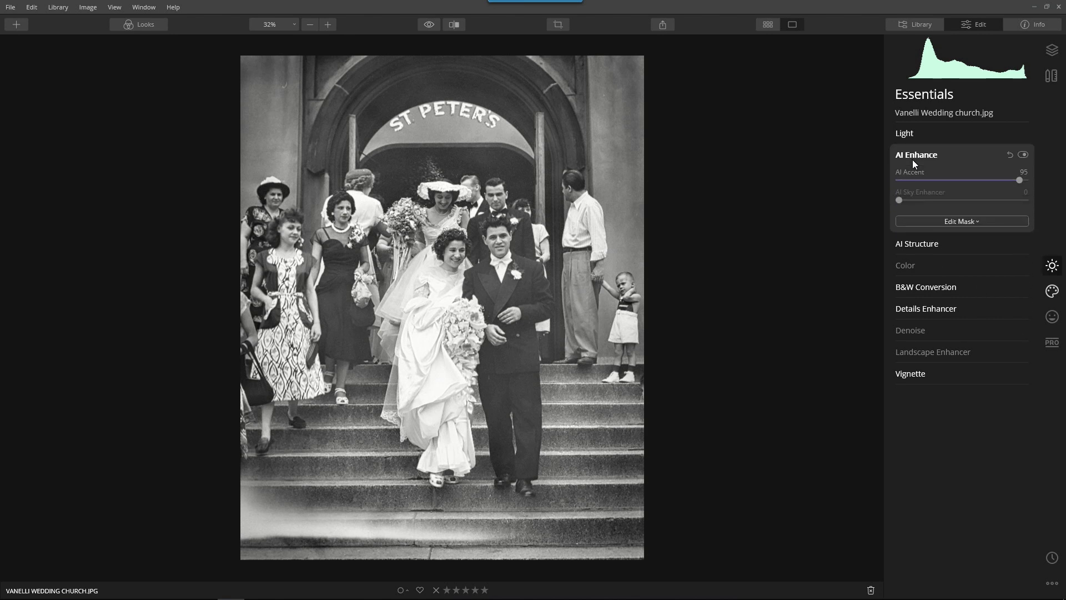
pyautogui.click(912, 157)
pyautogui.click(907, 135)
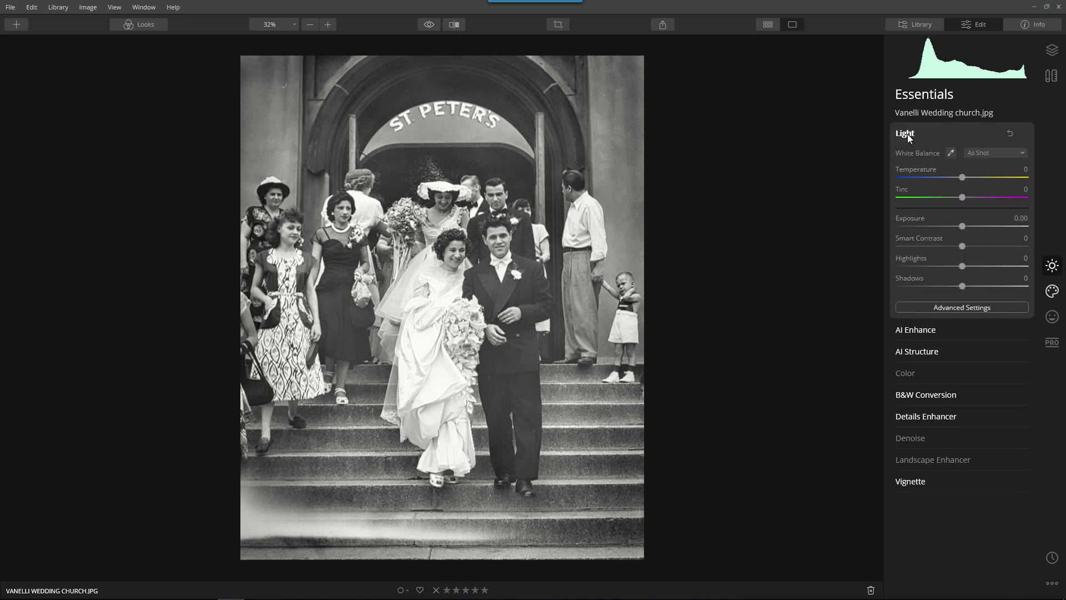
pyautogui.click(968, 309)
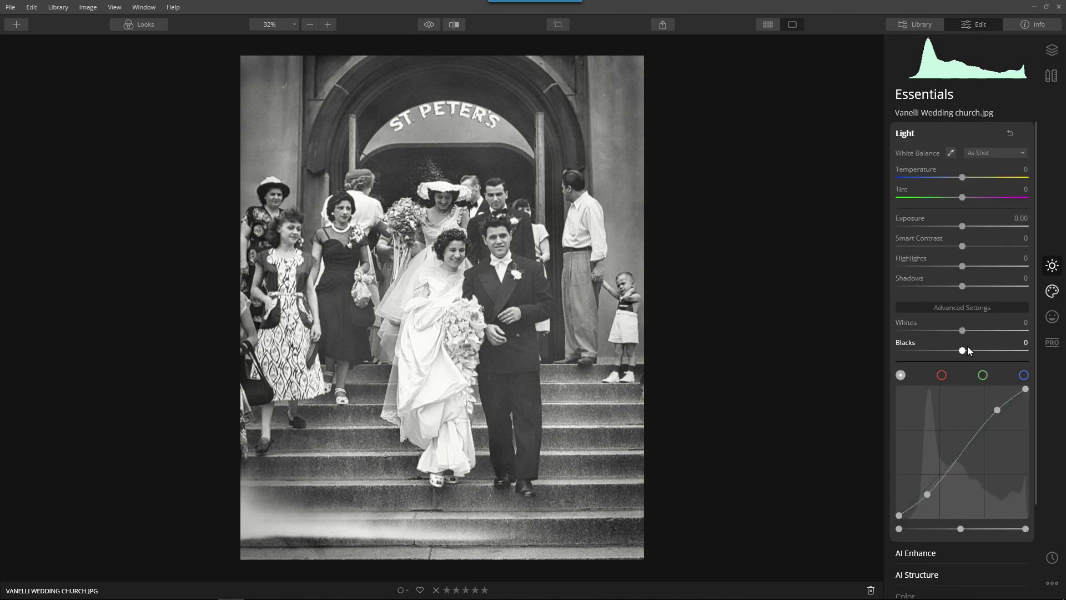
pyautogui.moveTo(963, 351)
pyautogui.mouseDown()
pyautogui.moveTo(934, 351)
pyautogui.moveTo(968, 352)
pyautogui.moveTo(956, 352)
pyautogui.mouseUp()
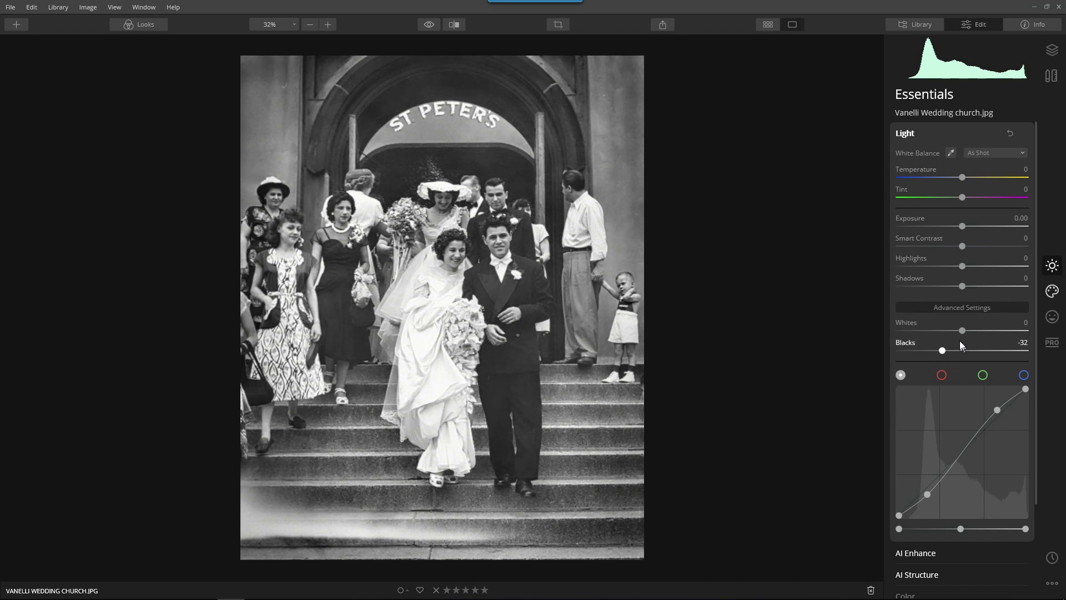
pyautogui.moveTo(963, 330); pyautogui.dragTo(975, 331)
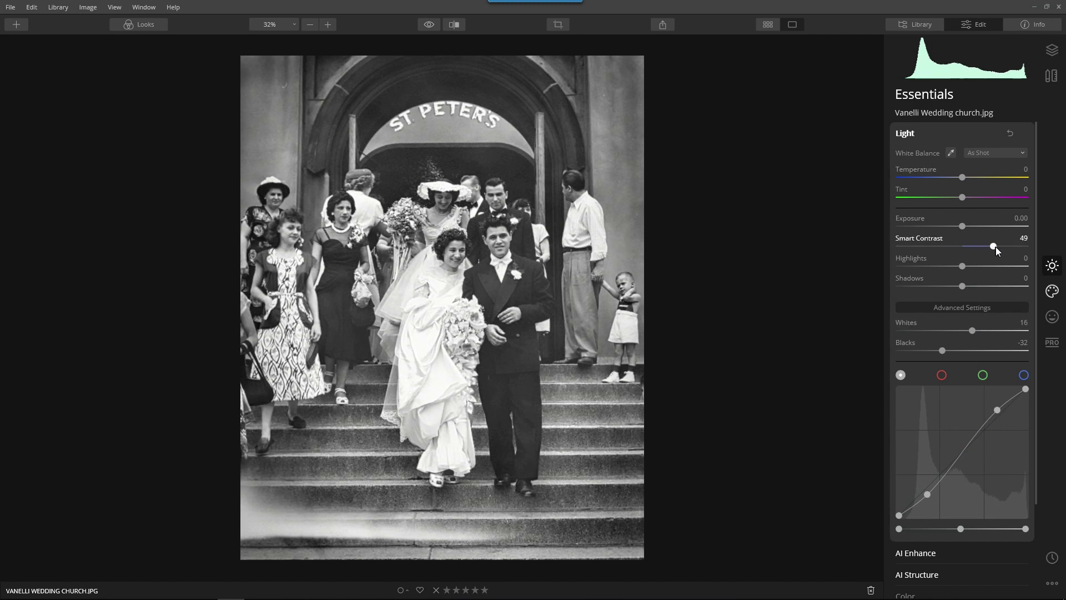
# - Try Smart Contrast at 49 and -25, reset it, and collapse the Light filter
pyautogui.moveTo(996, 247); pyautogui.dragTo(931, 254)
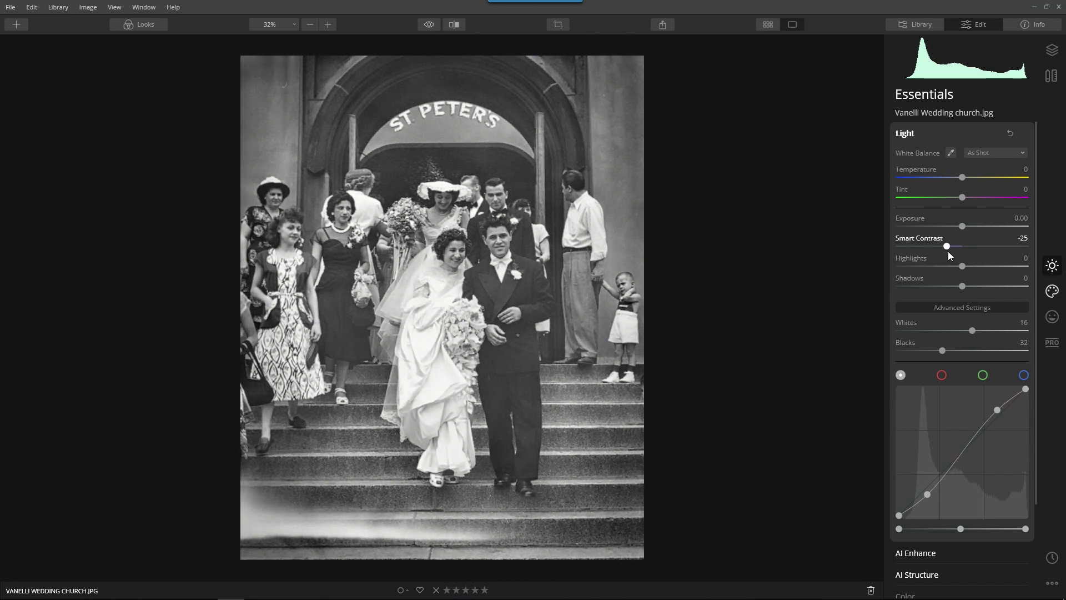
pyautogui.doubleClick(945, 246)
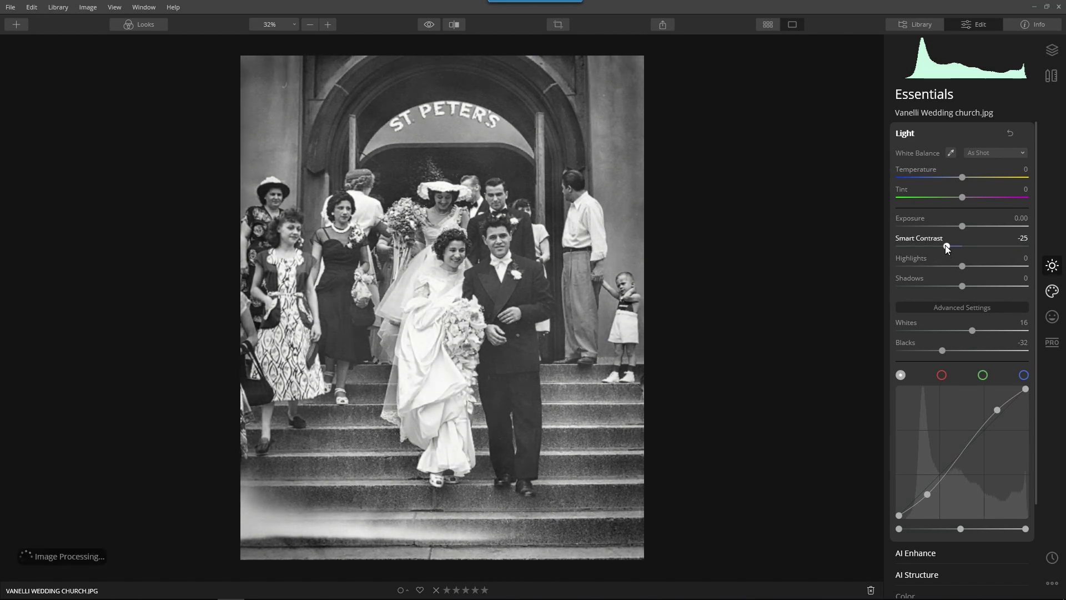
pyautogui.click(909, 136)
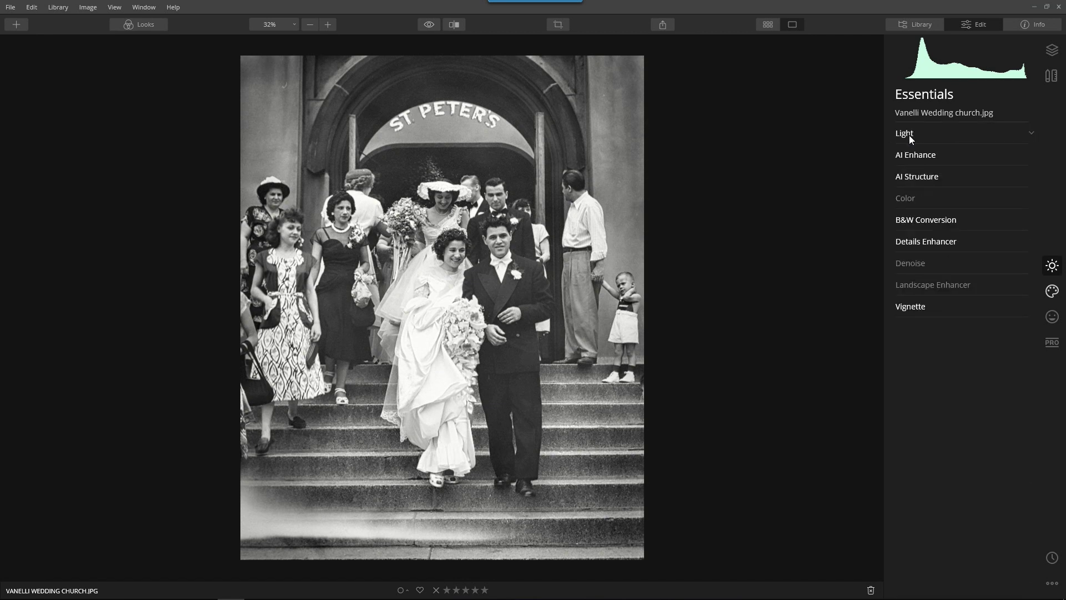
# - Compare the edited photo with the original, and review the Glow filter's settings in the Creative group
pyautogui.click(425, 25)
pyautogui.click(1053, 290)
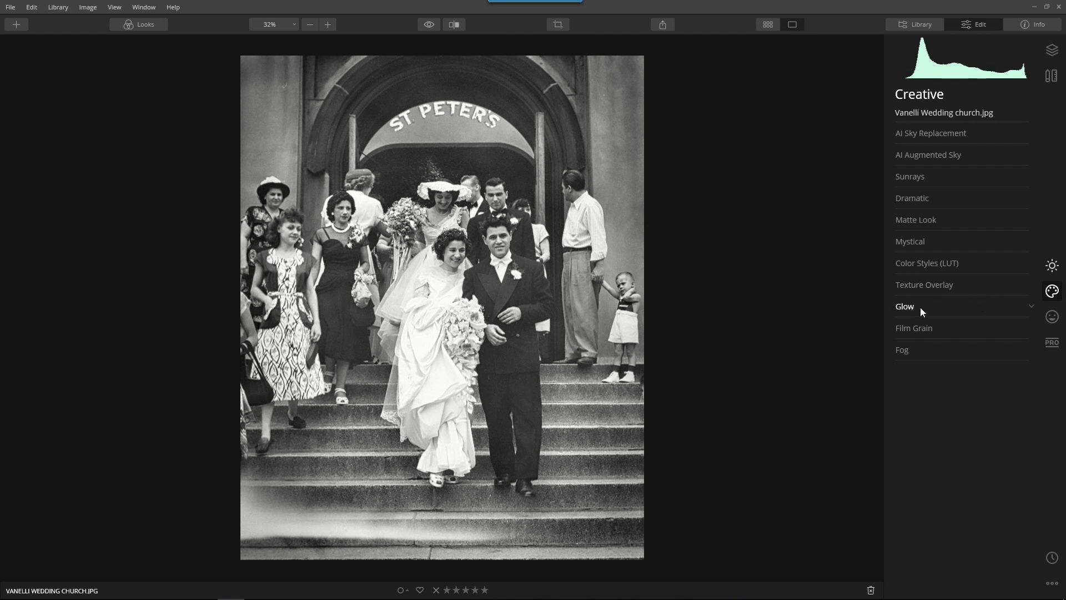
pyautogui.click(905, 305)
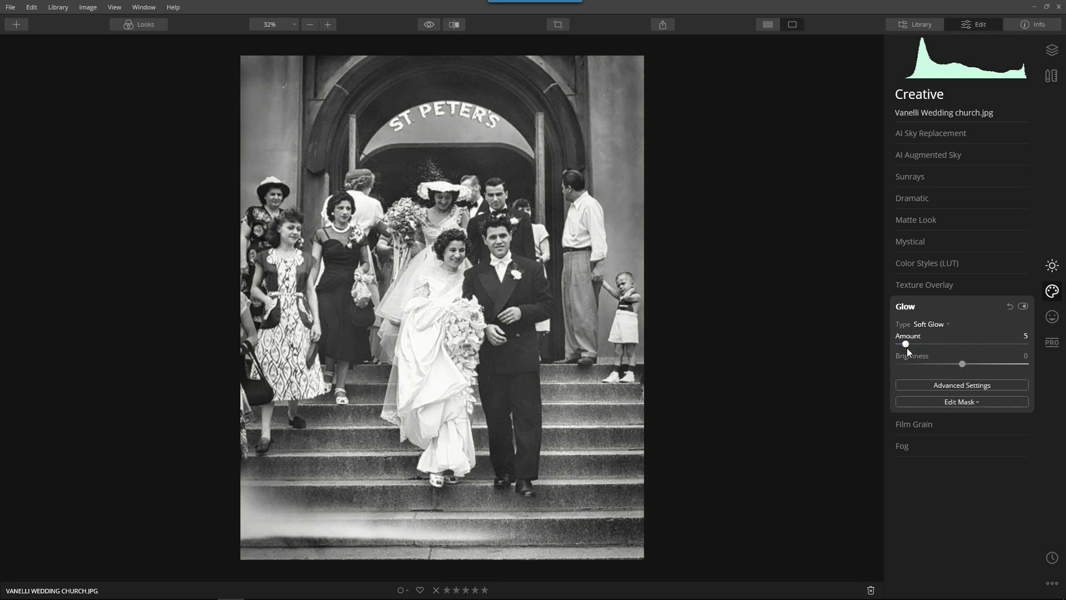
pyautogui.click(904, 309)
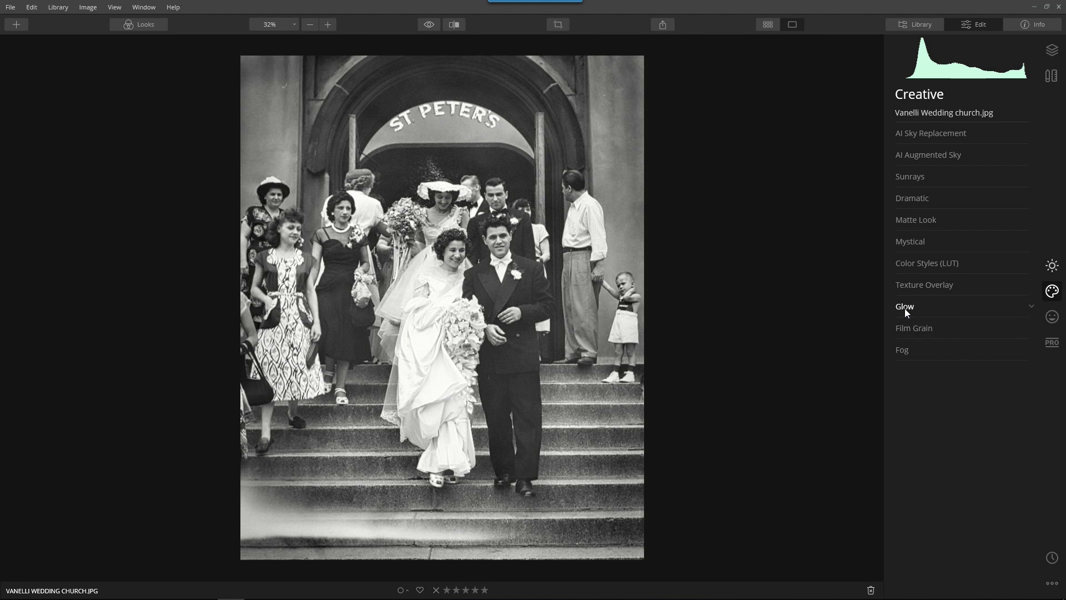
# - Apply the Smokey LUT from the Creative styles to the church photo with the Color Styles (LUT) filter
pyautogui.click(915, 263)
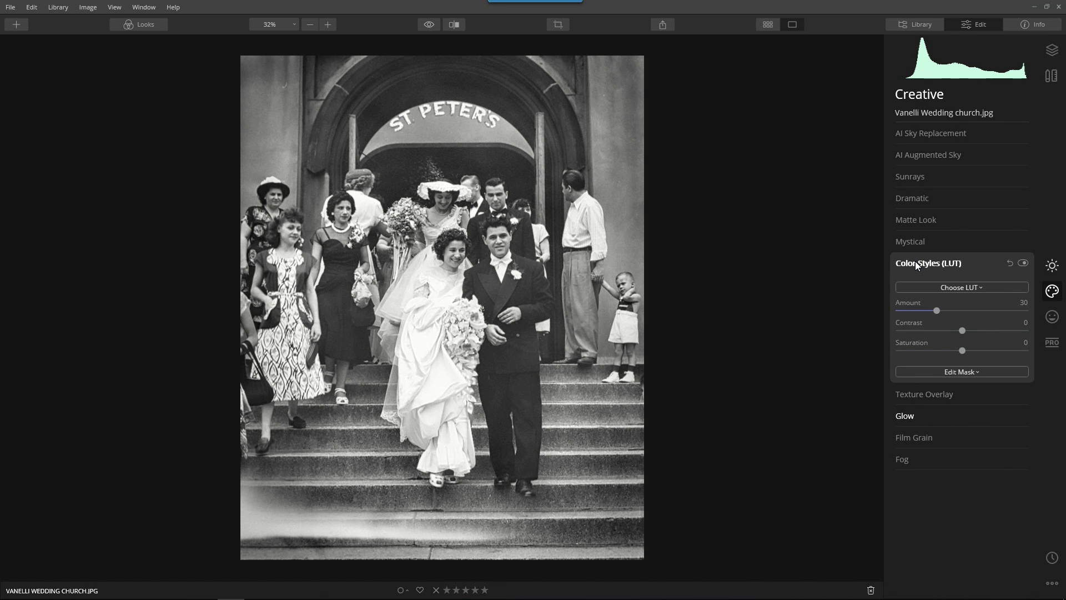
pyautogui.click(970, 287)
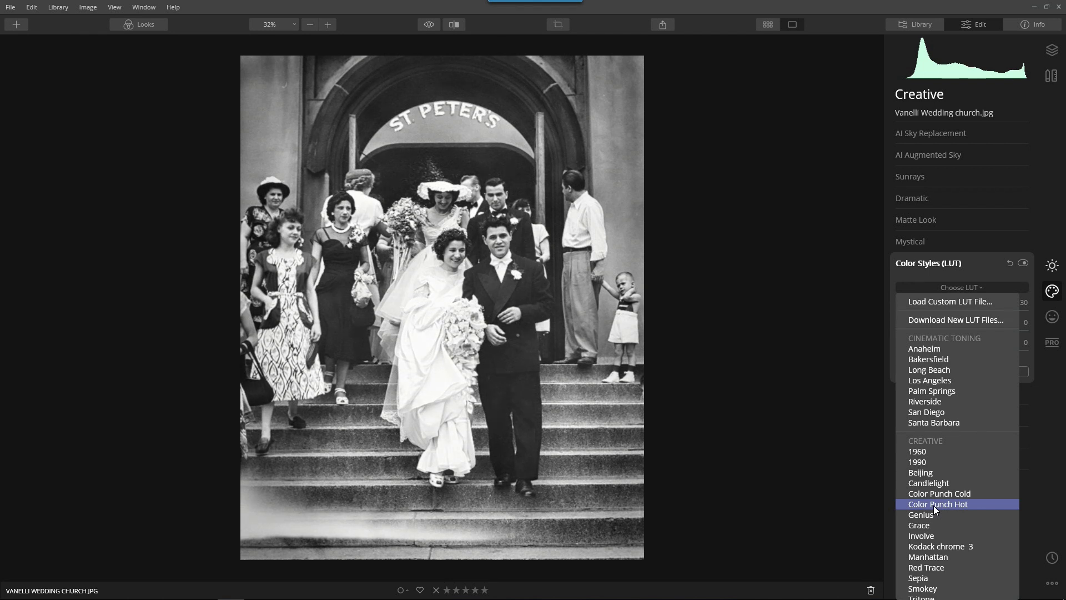
pyautogui.press('Down')
pyautogui.press('Down')
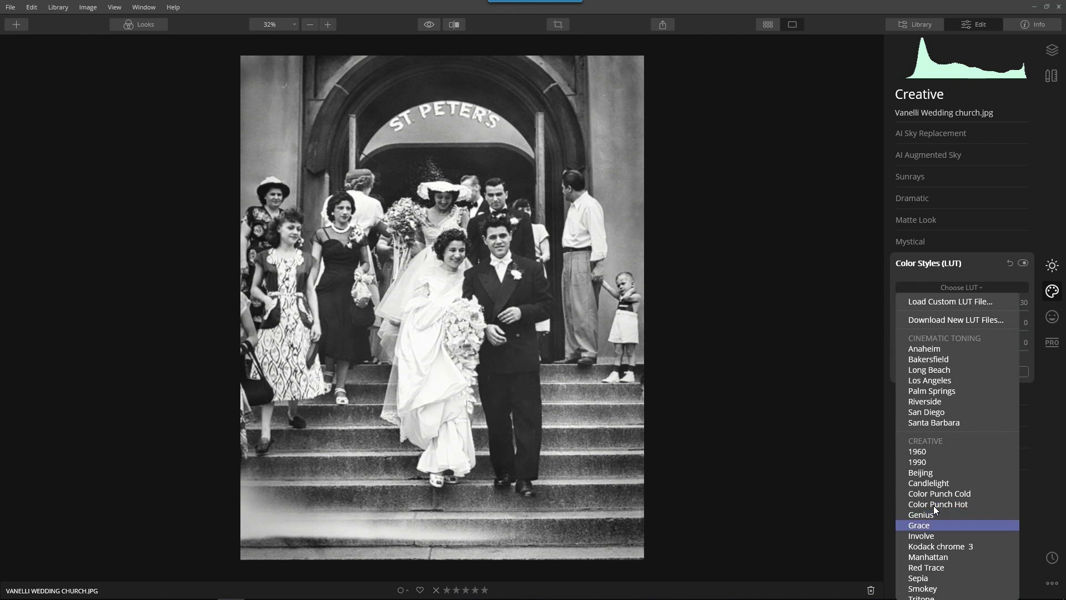
pyautogui.press('Down')
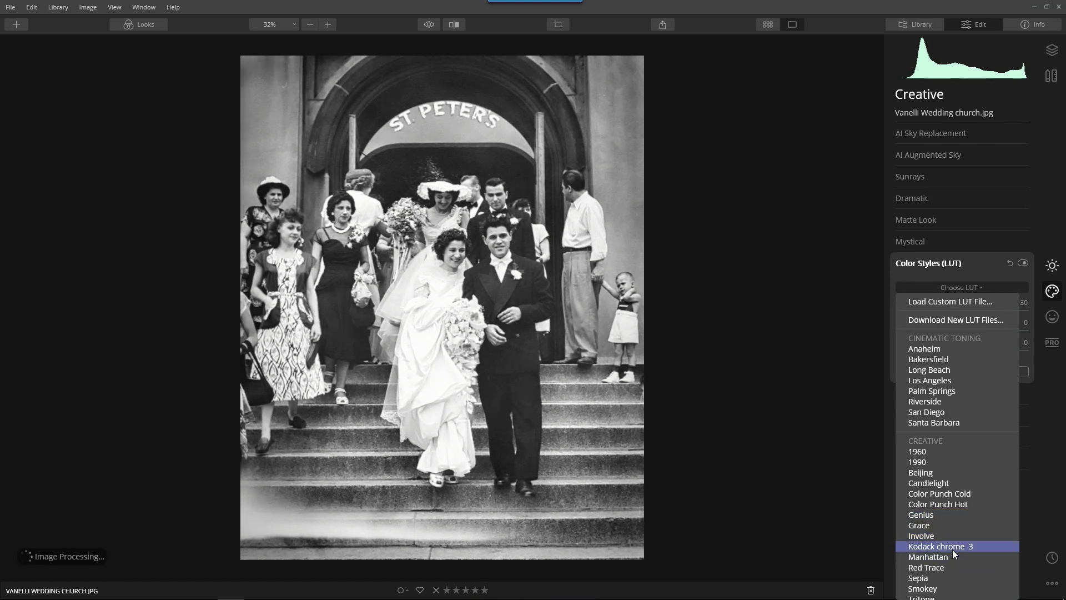
pyautogui.scroll(-2, 957, 548)
pyautogui.scroll(-1, 959, 533)
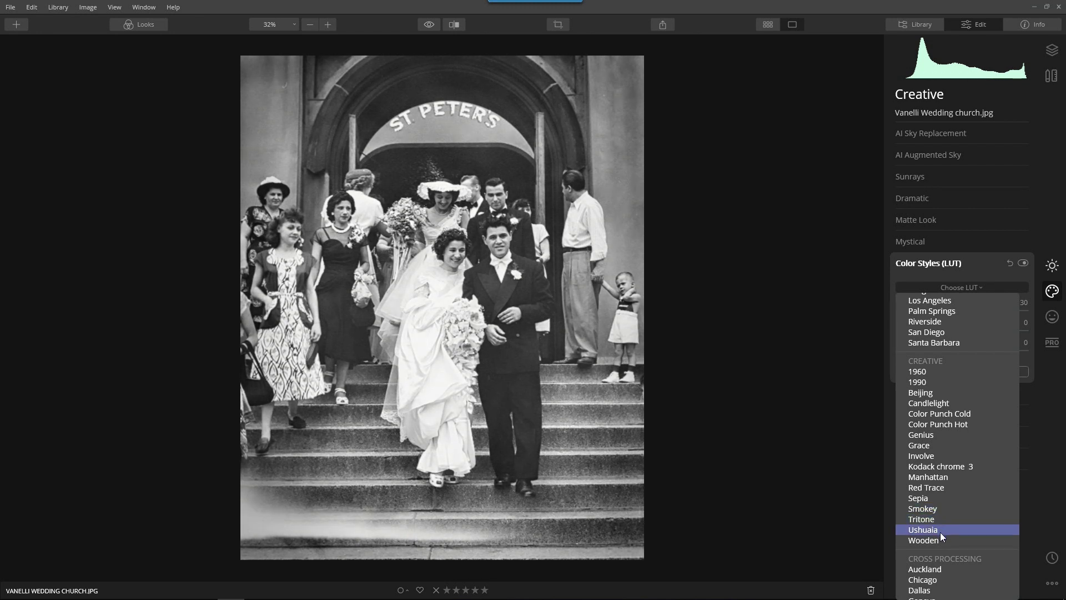
pyautogui.scroll(-5, 951, 555)
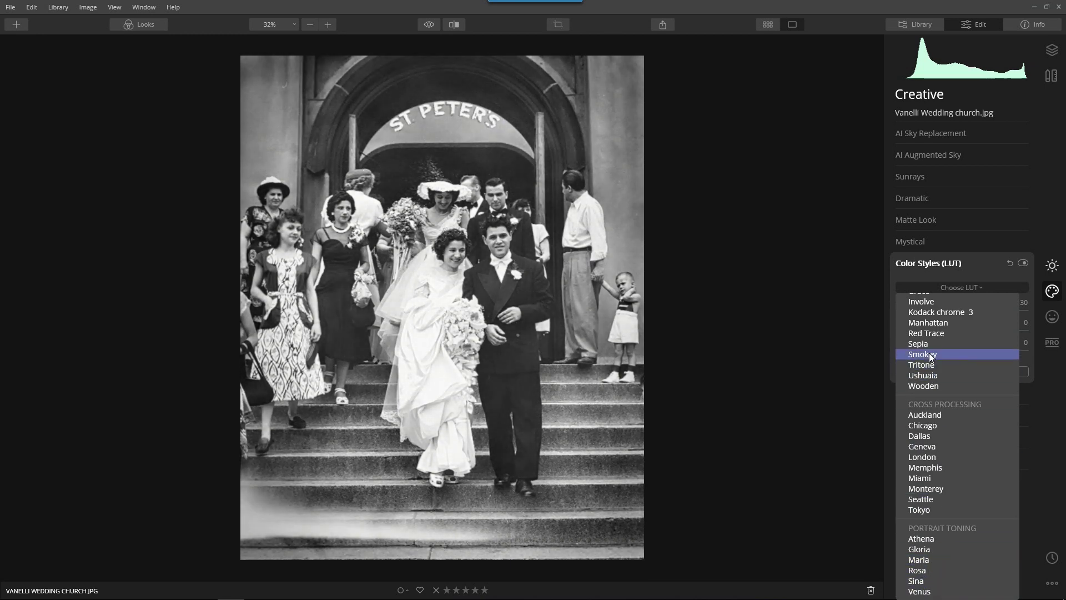
pyautogui.click(931, 356)
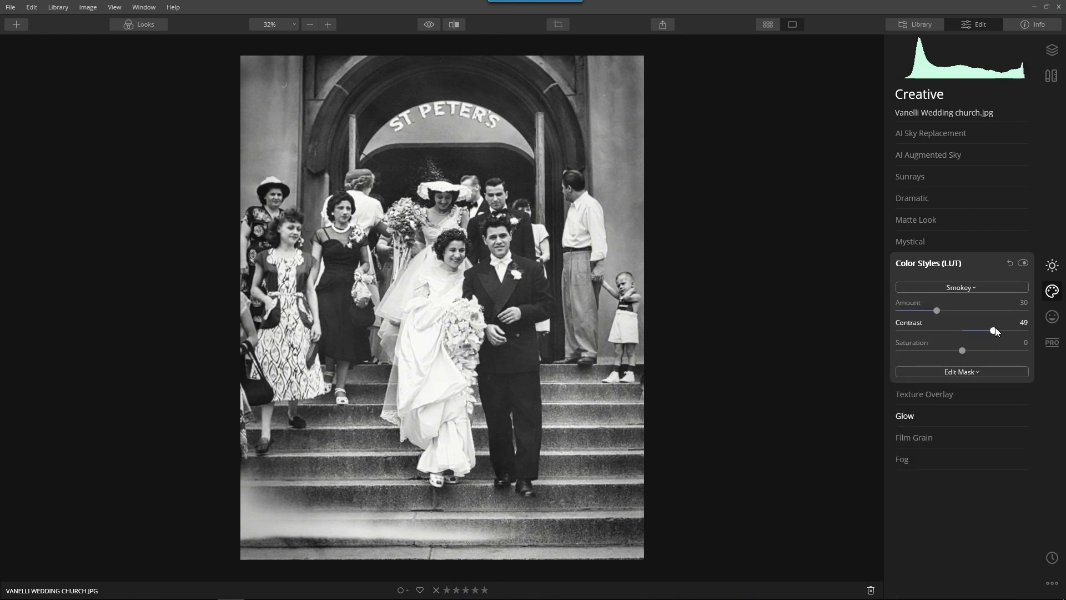
# - Try a contrast of -17 for the Smokey LUT, and compare the bridal couple with the filter off and on
pyautogui.moveTo(995, 328); pyautogui.dragTo(955, 341)
pyautogui.scroll(2, 528, 224)
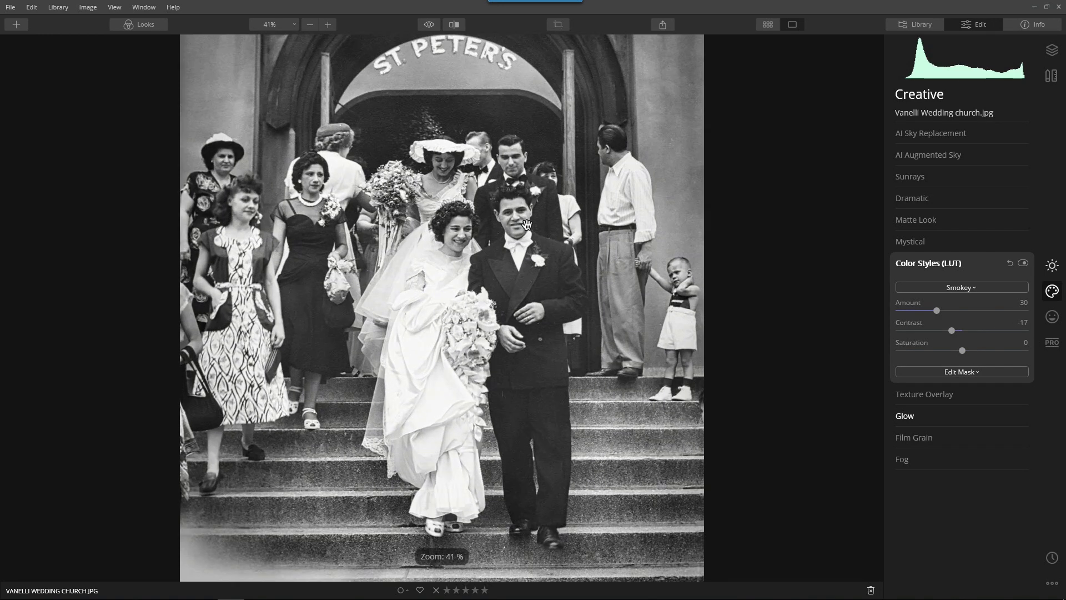
pyautogui.scroll(4, 528, 224)
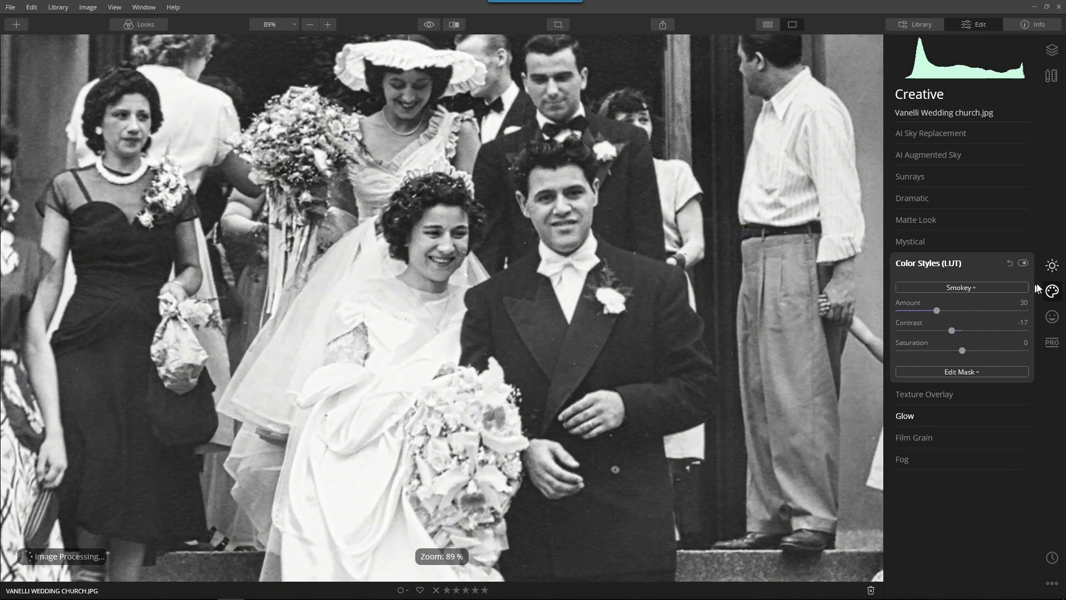
pyautogui.click(1023, 263)
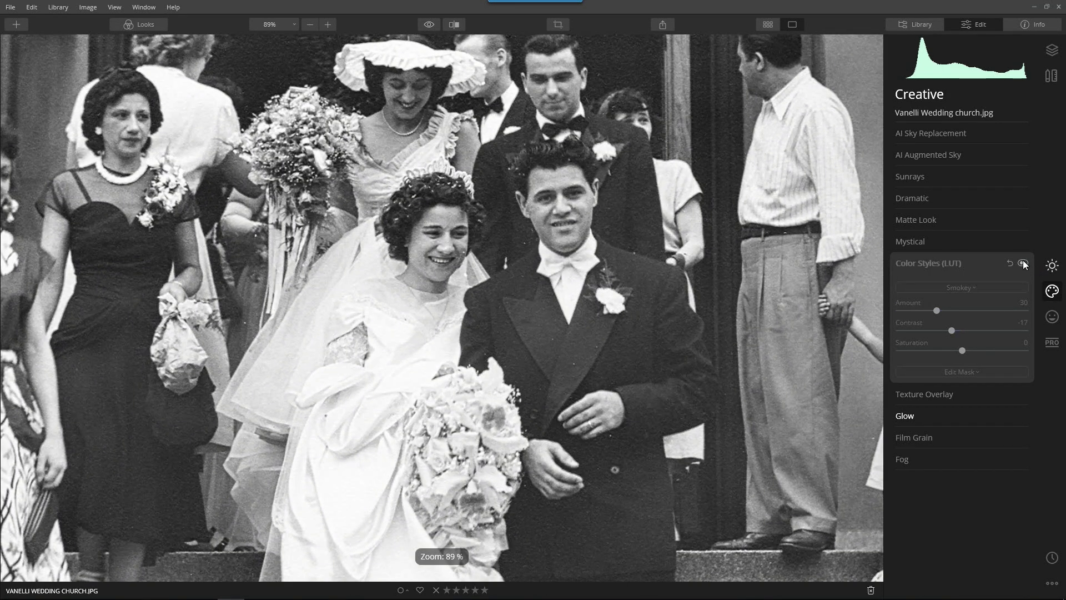
pyautogui.click(1023, 264)
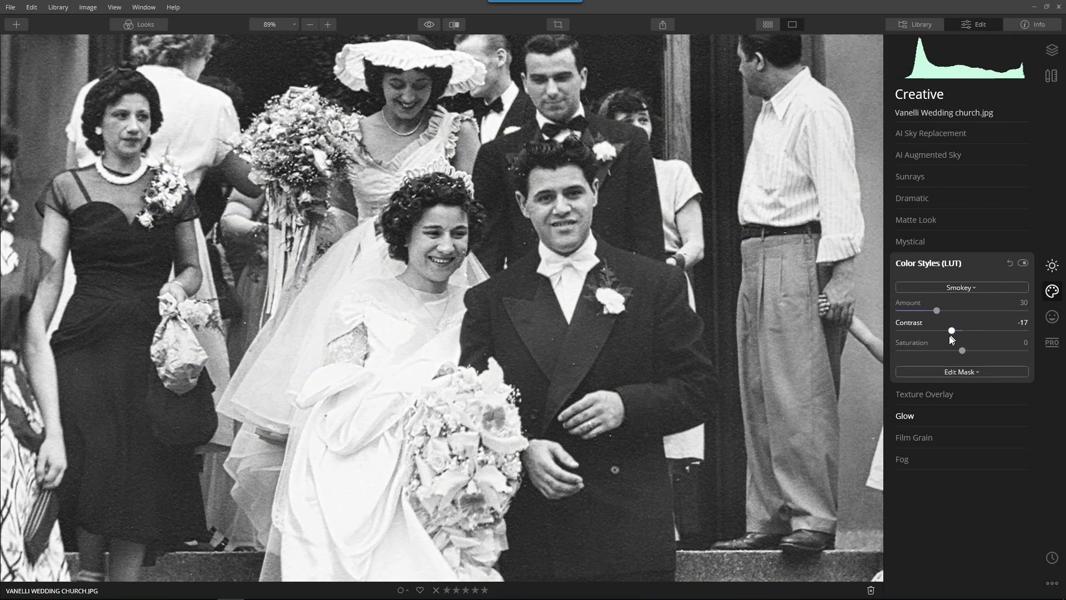
# - Raise the Smokey LUT's contrast, collapse the Color Styles filter and fit the whole photo in view
pyautogui.moveTo(956, 332); pyautogui.dragTo(978, 339)
pyautogui.click(921, 265)
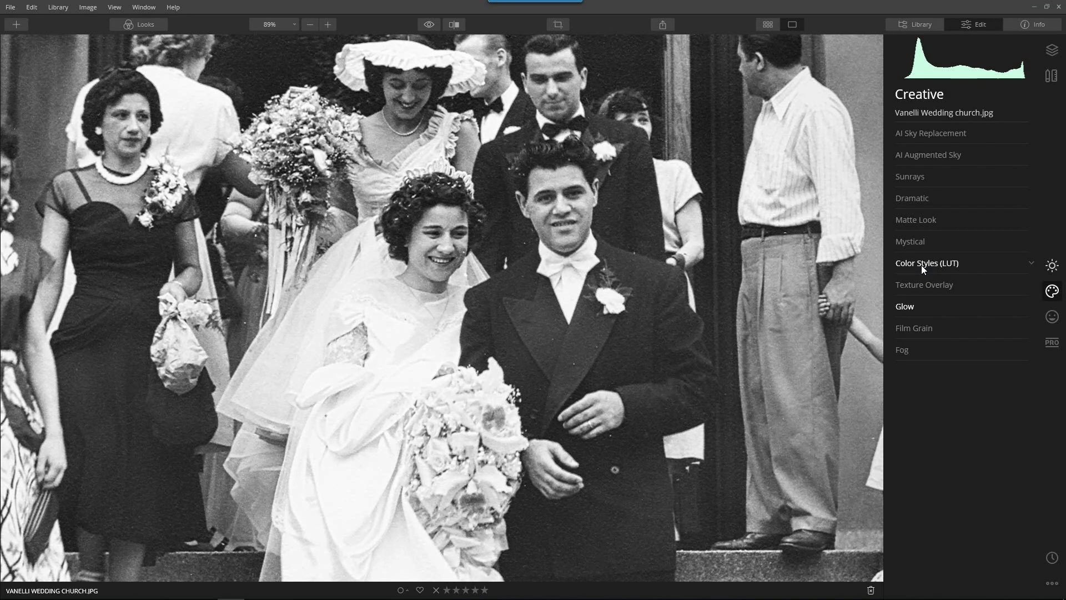
pyautogui.click(693, 265)
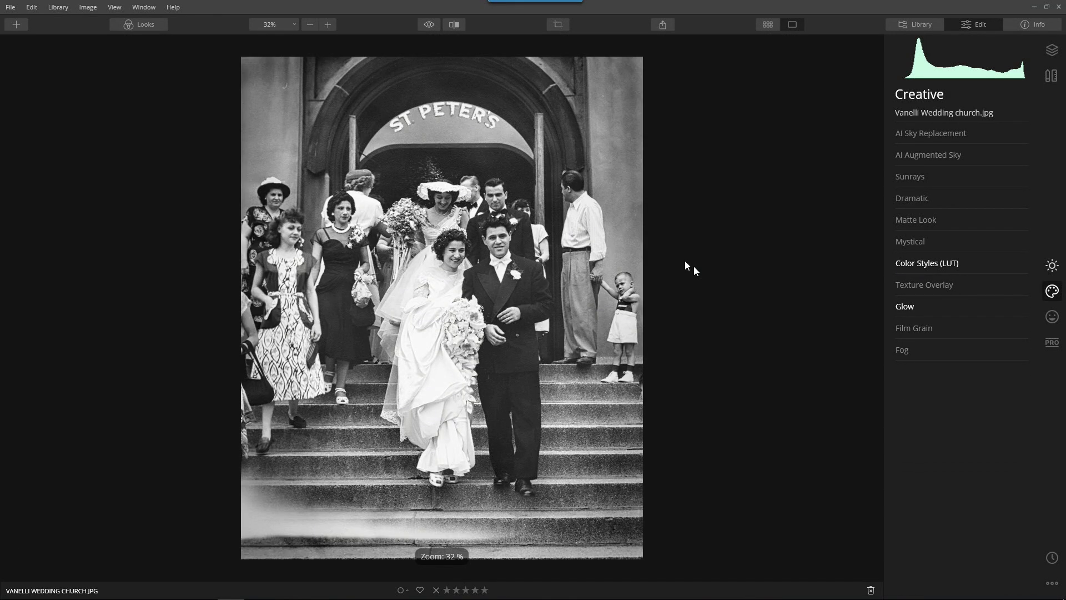
# - Center the Essentials Vignette on the bride and groom, and set its Size to 39 and Amount to -63
pyautogui.click(1049, 267)
pyautogui.click(909, 307)
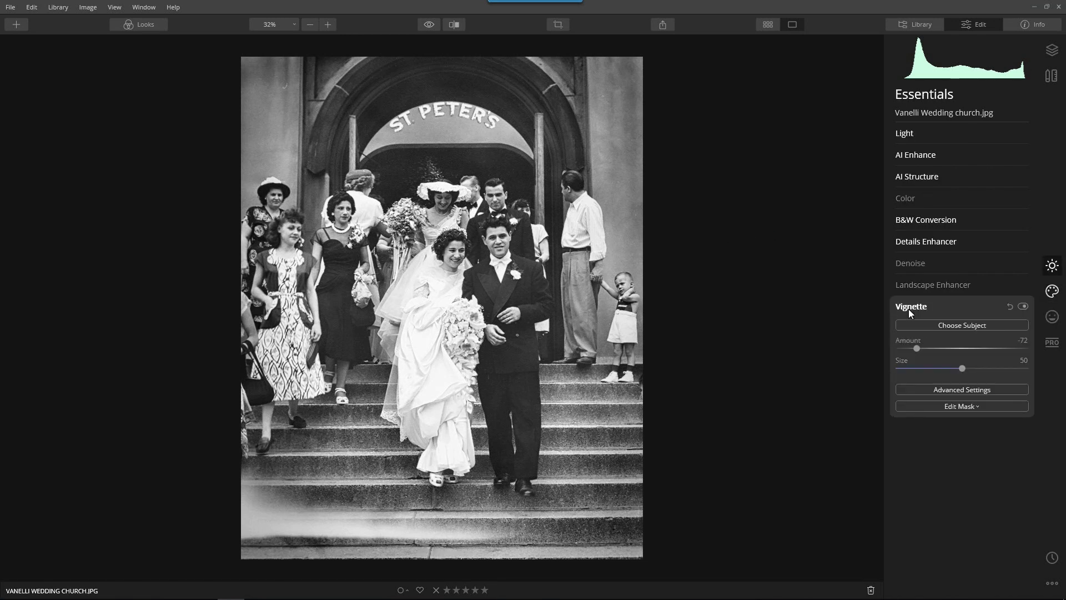
pyautogui.click(963, 323)
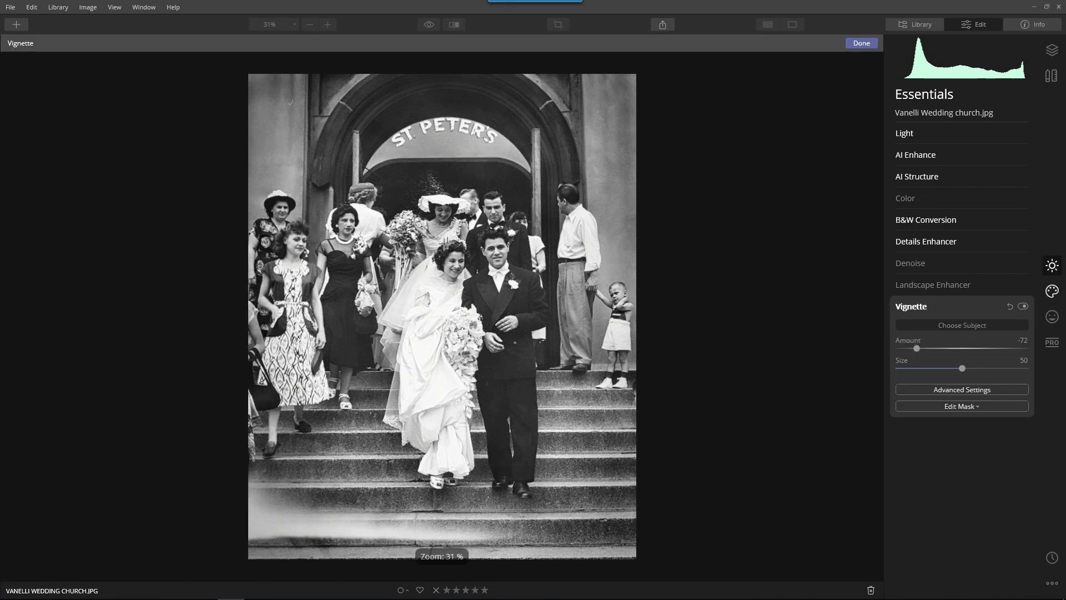
pyautogui.click(466, 268)
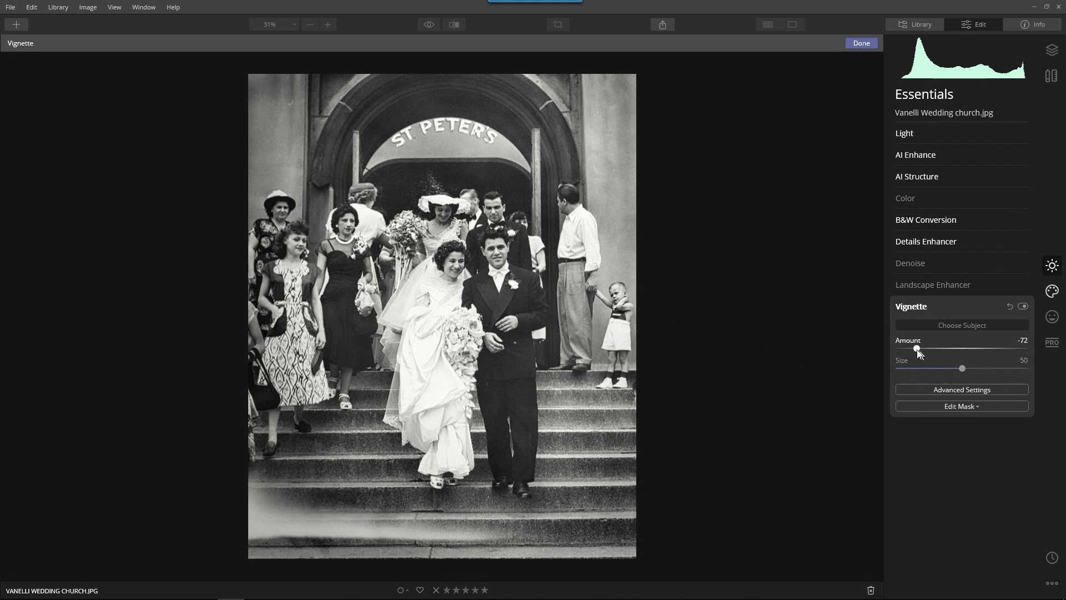
pyautogui.moveTo(963, 370); pyautogui.dragTo(951, 370)
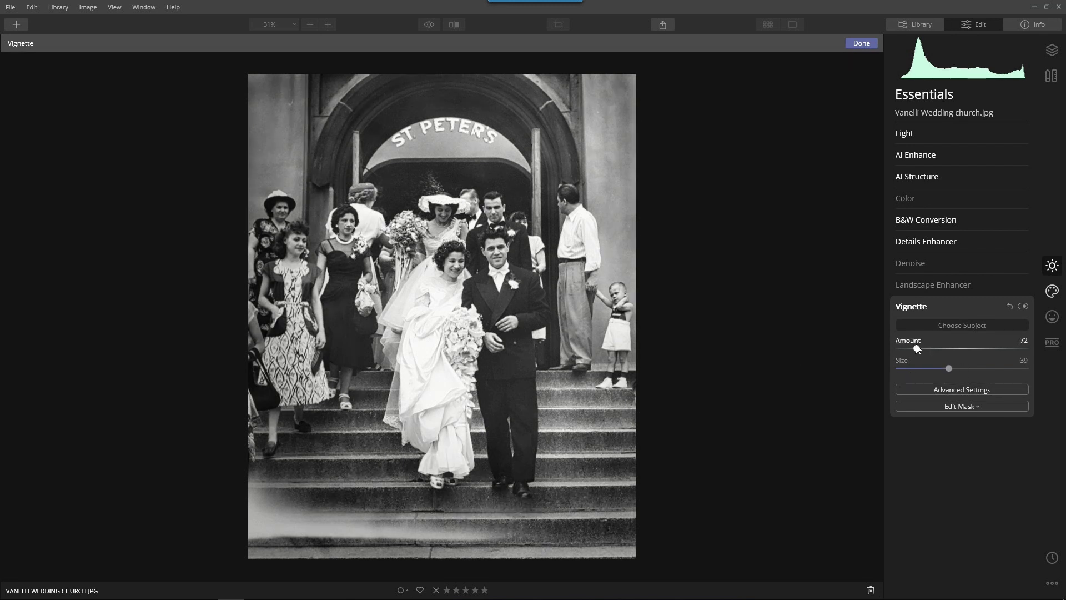
pyautogui.moveTo(917, 348); pyautogui.dragTo(923, 349)
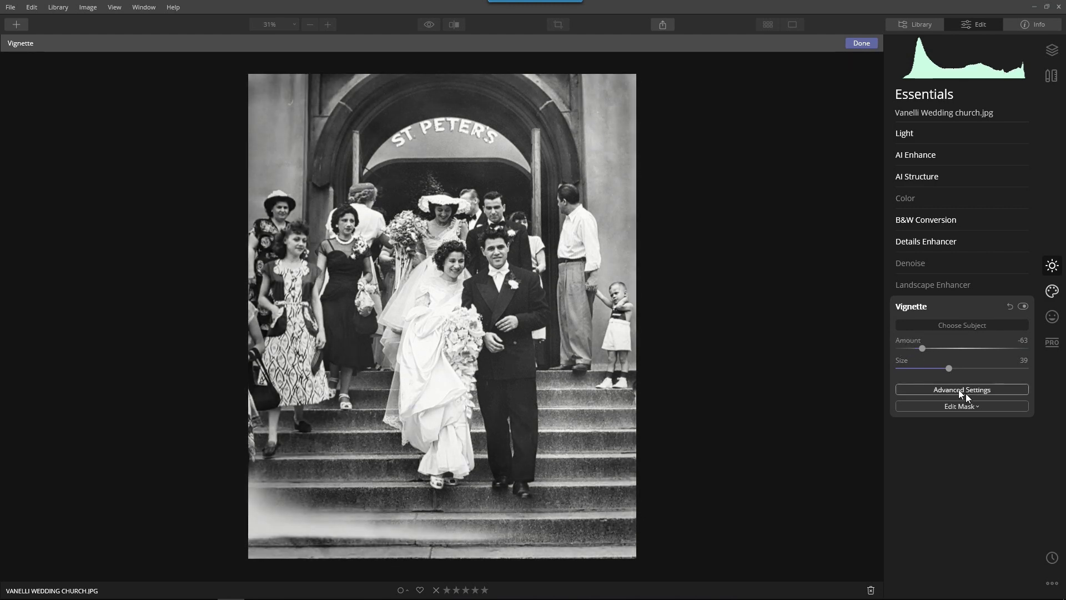
# - Set the Vignette's advanced Inner Light to 5, compare the effect off and on, and collapse the filter
pyautogui.click(960, 390)
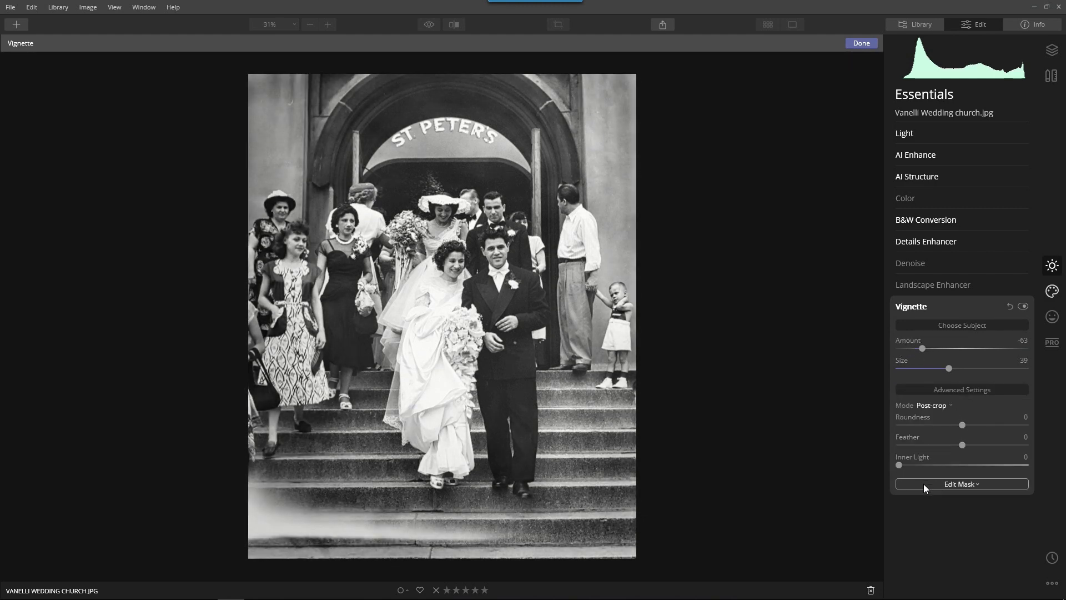
pyautogui.moveTo(901, 465)
pyautogui.mouseDown()
pyautogui.moveTo(924, 465)
pyautogui.moveTo(900, 465)
pyautogui.mouseUp()
pyautogui.click(1022, 308)
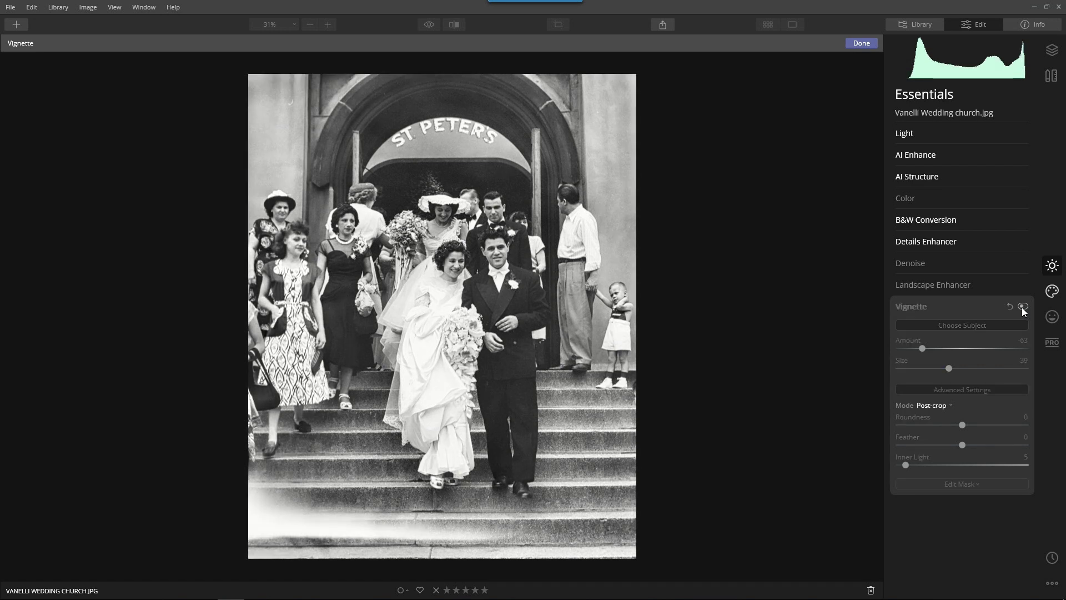
pyautogui.click(1022, 308)
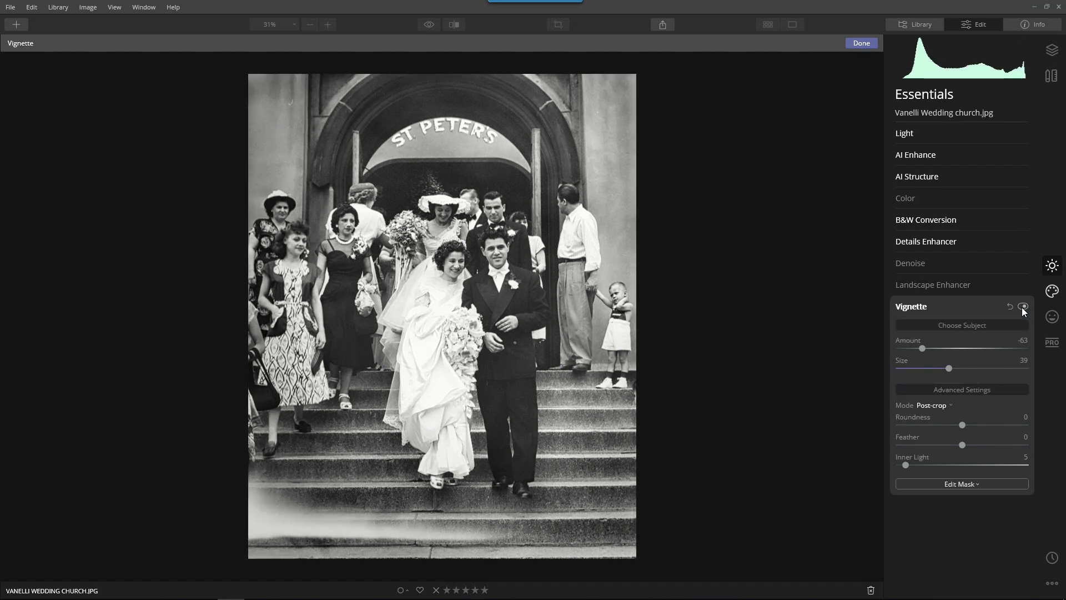
pyautogui.click(1022, 308)
pyautogui.click(1022, 308)
pyautogui.click(914, 306)
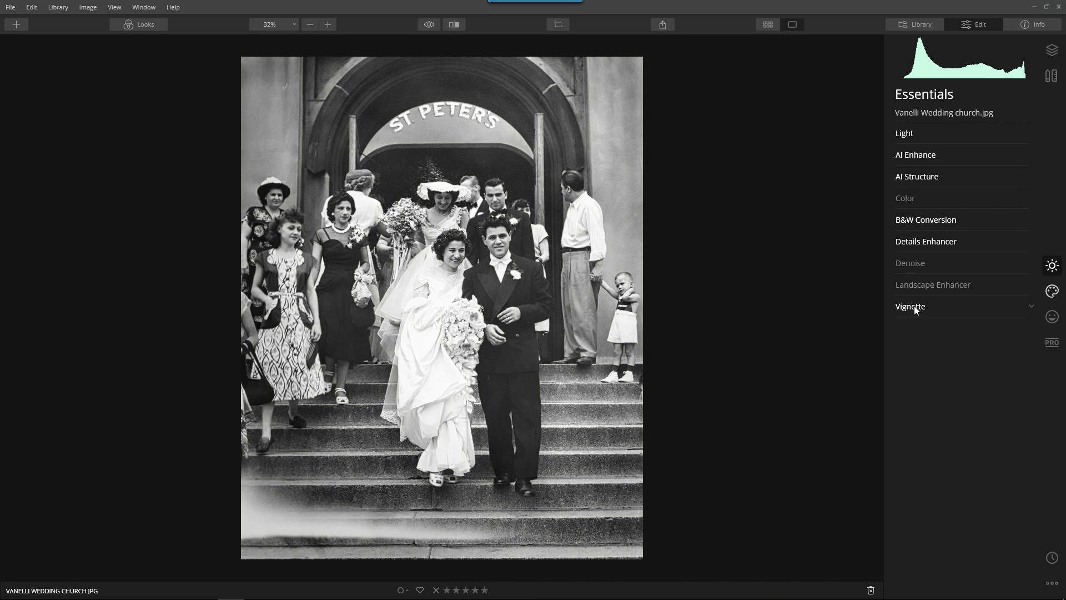
# - Update the Old Memories v4.2 user Look with the photo's current settings
pyautogui.click(150, 26)
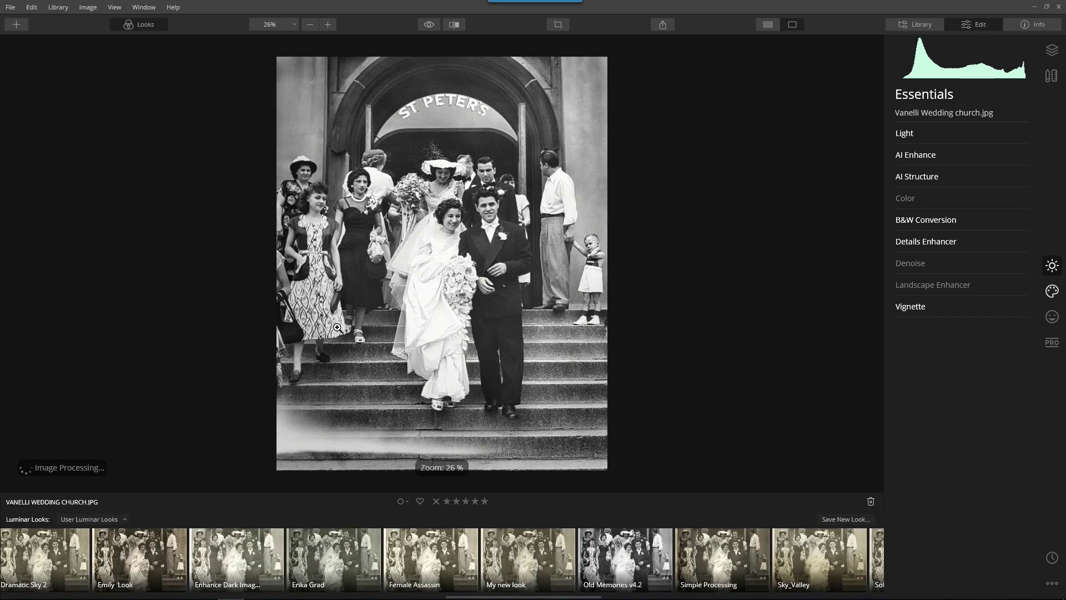
pyautogui.rightClick(639, 550)
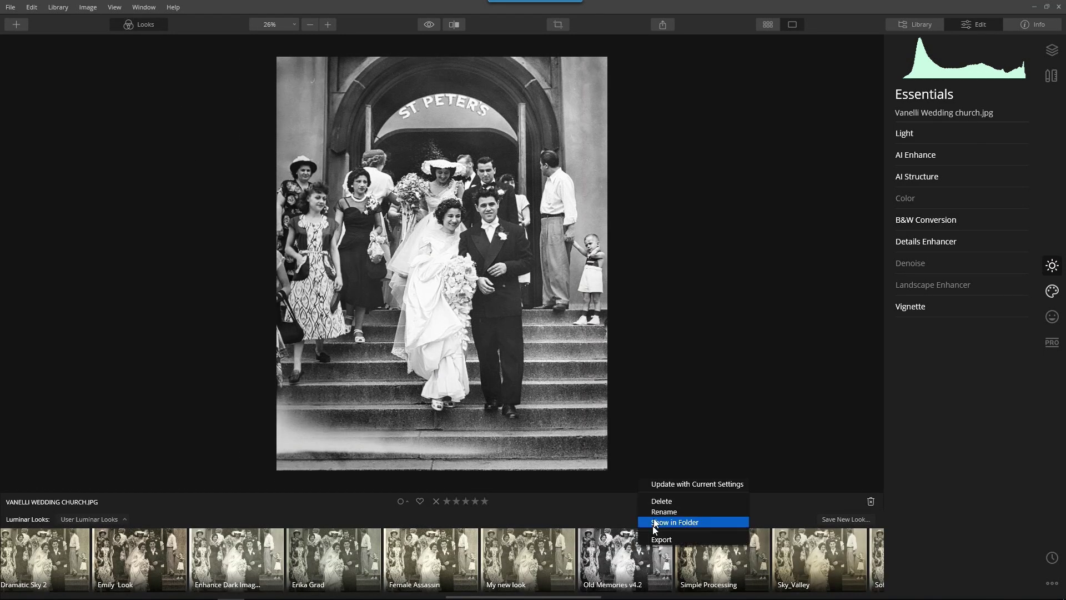
pyautogui.click(724, 485)
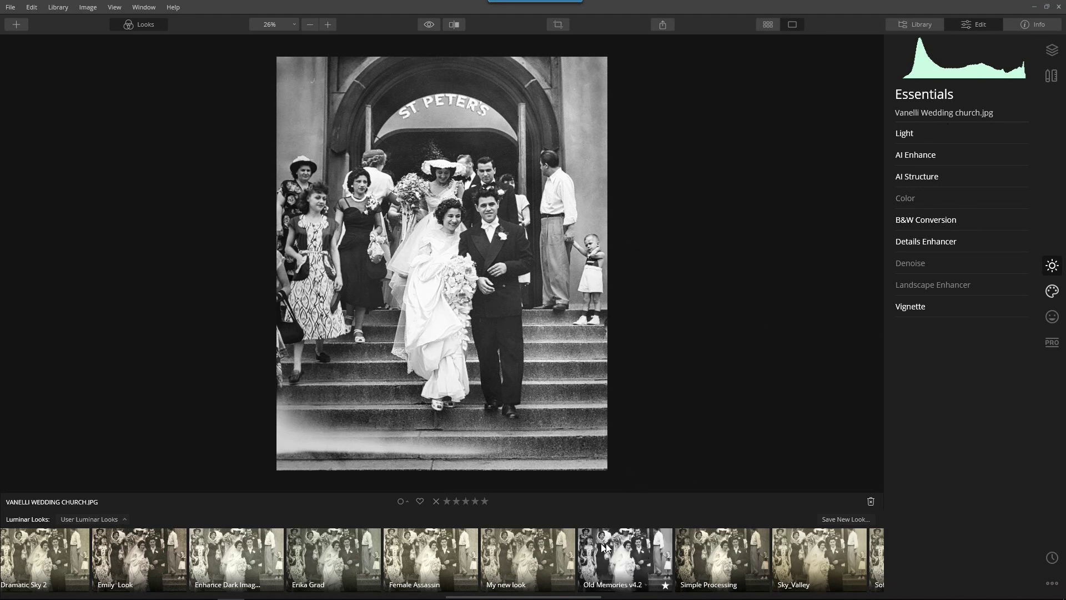
# - Open the wedding group photo from the Family Old Photos folder and apply the Old Memories v4.2 Look
pyautogui.press('g')
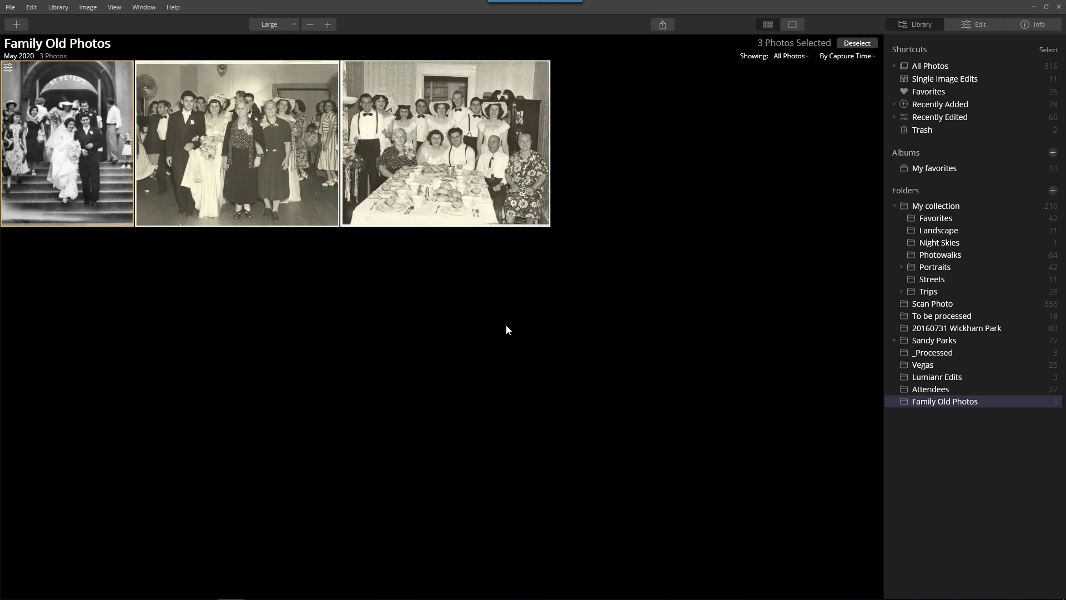
pyautogui.doubleClick(273, 134)
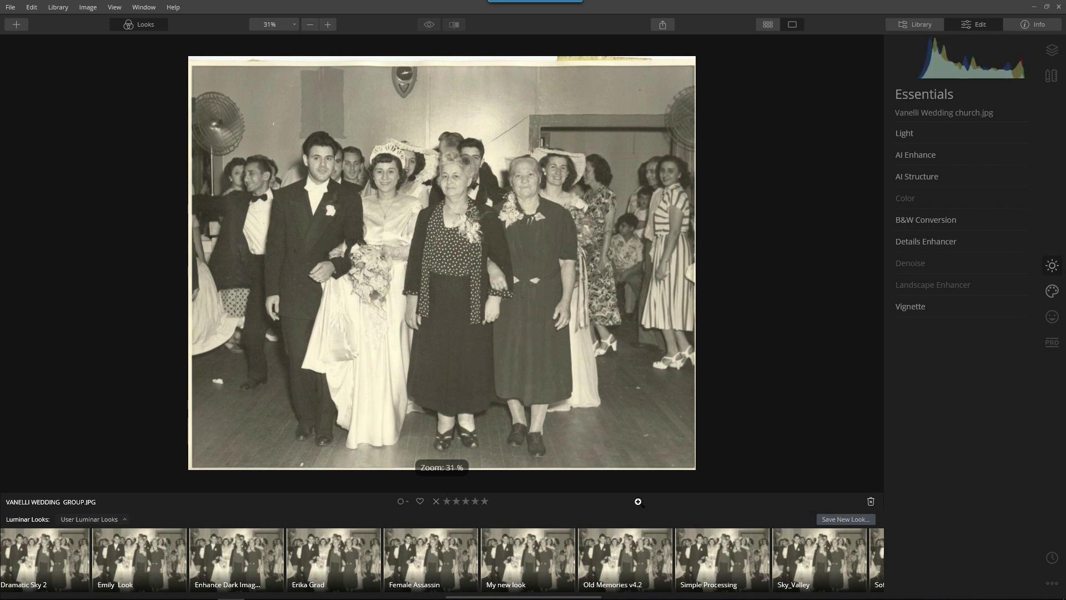
pyautogui.click(612, 559)
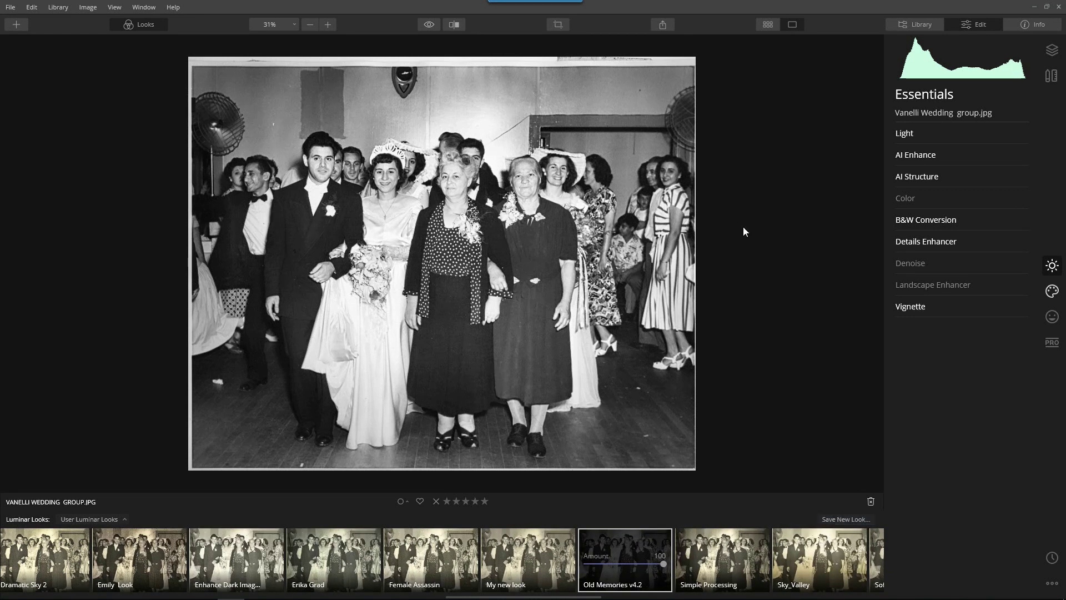
# - Set Shadows to 32 in the group photo's Light filter
pyautogui.click(918, 129)
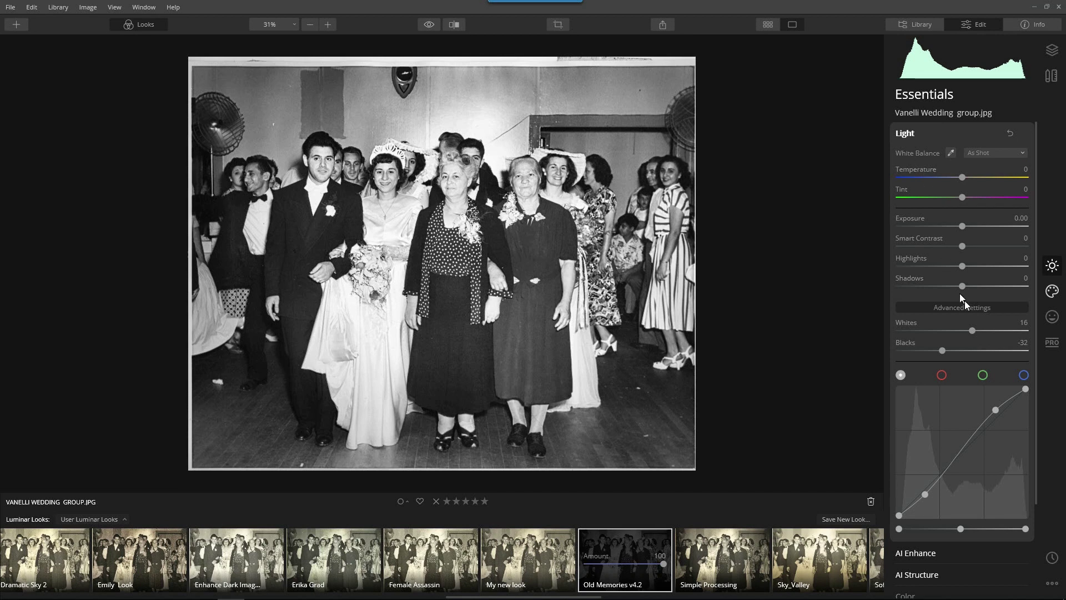
pyautogui.moveTo(962, 287); pyautogui.dragTo(1006, 287)
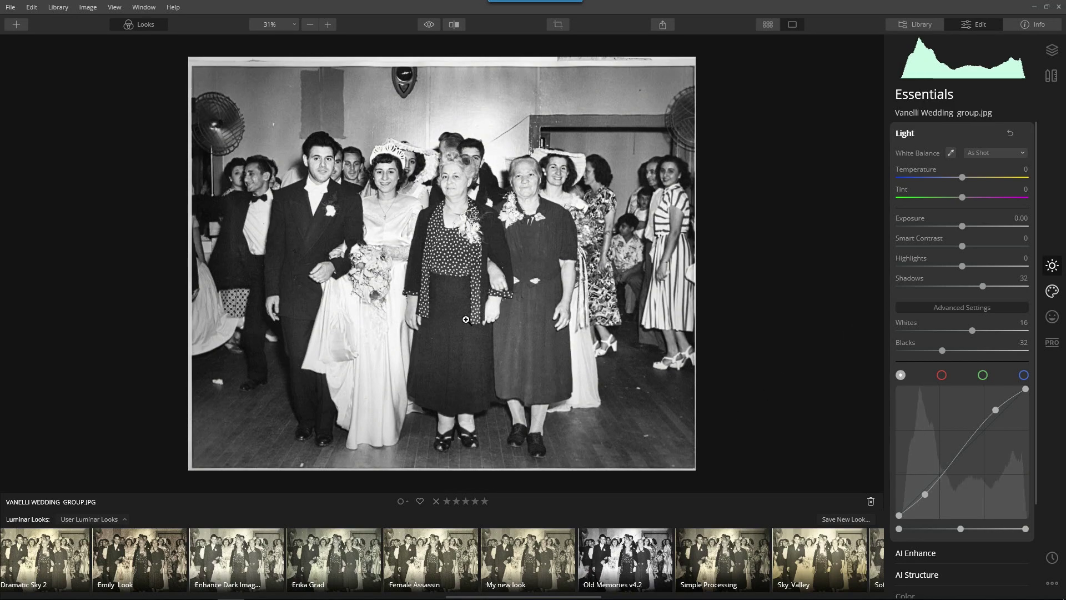
# - Open the wedding dinner photo from the Family Old Photos folder, inspect it up close, and apply the Old Memories v4.2 Look
pyautogui.press('g')
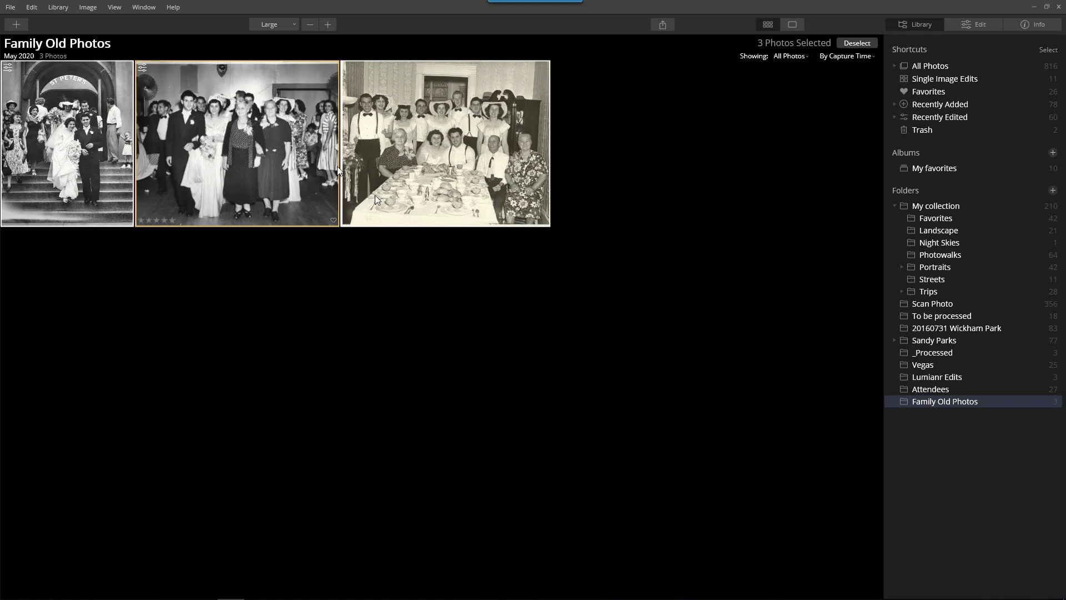
pyautogui.doubleClick(422, 131)
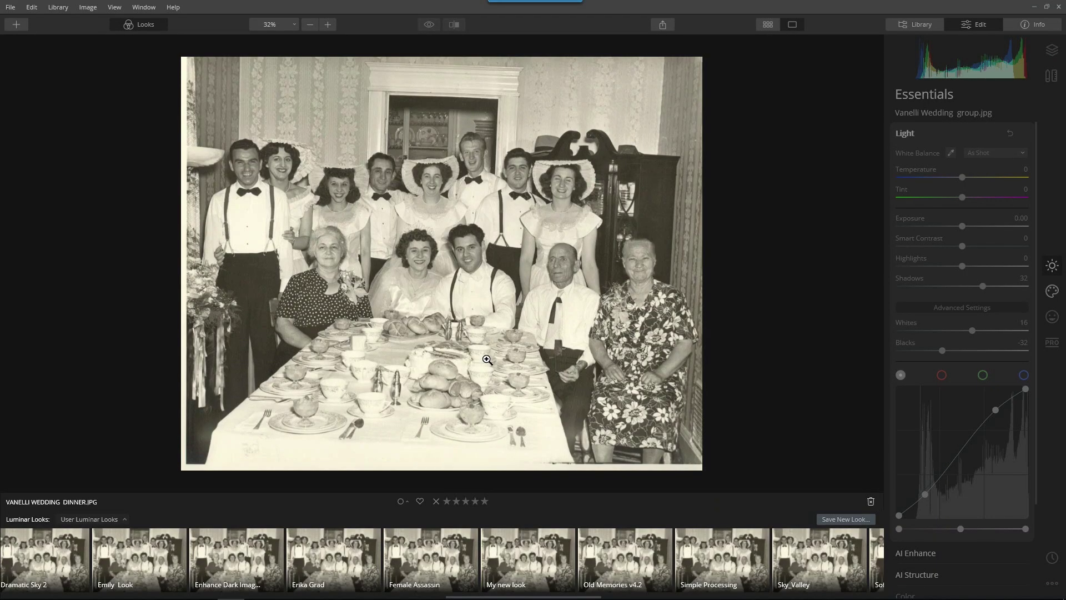
pyautogui.click(427, 247)
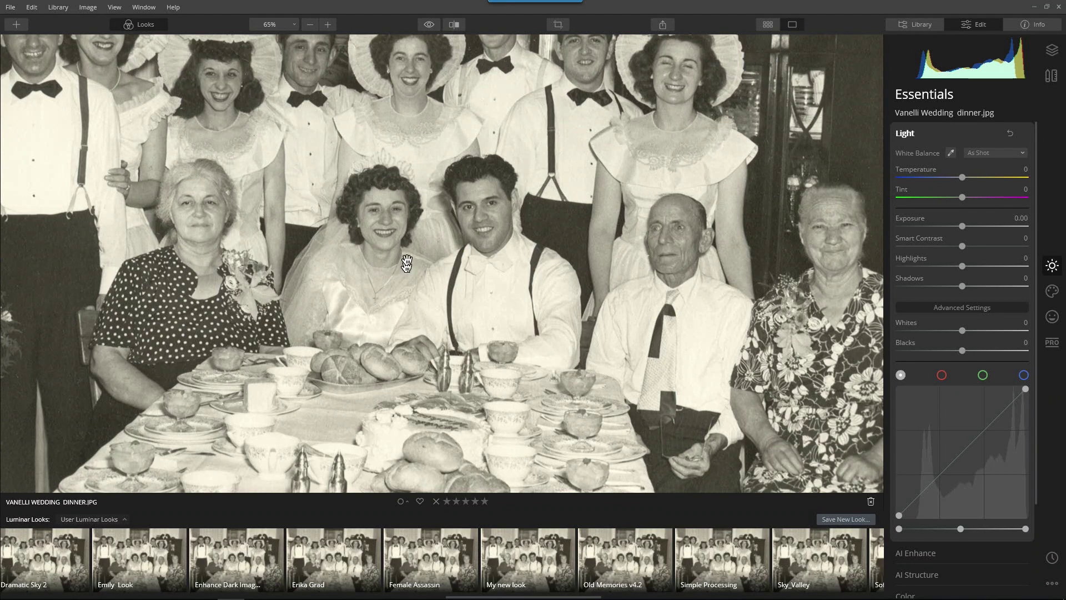
pyautogui.scroll(-3, 464, 282)
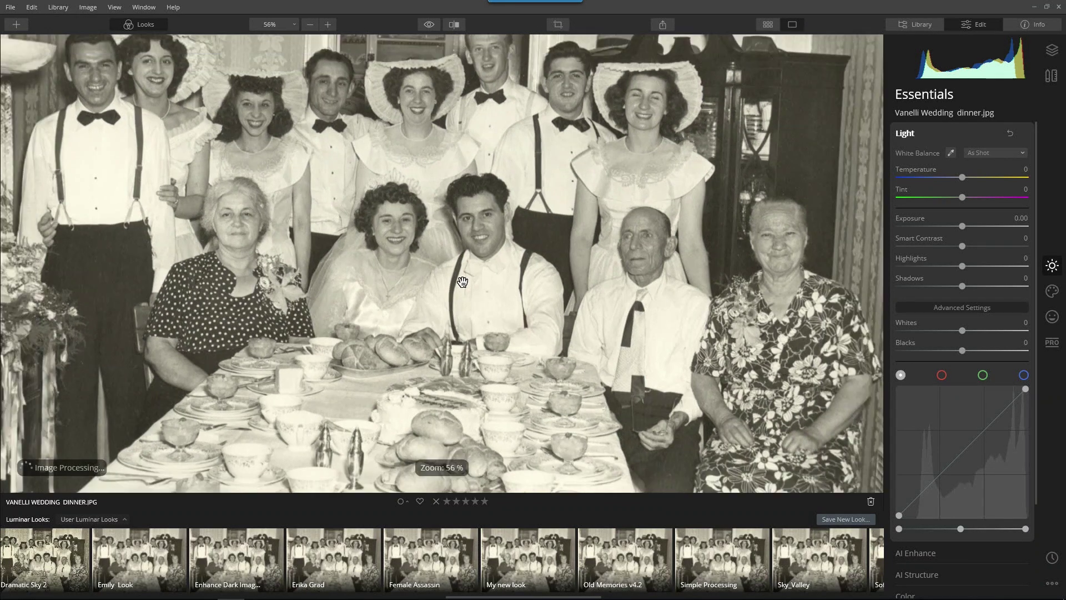
pyautogui.click(626, 550)
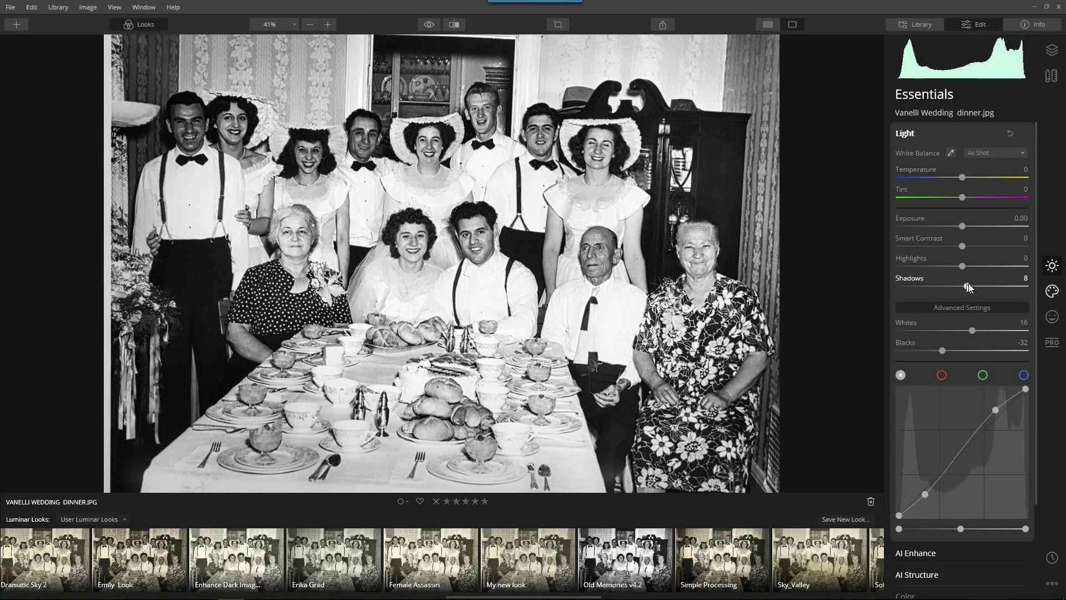
# - Set Shadows to 20 in the dinner photo's Light filter
pyautogui.moveTo(969, 285)
pyautogui.mouseDown()
pyautogui.moveTo(999, 290)
pyautogui.moveTo(976, 292)
pyautogui.mouseUp()
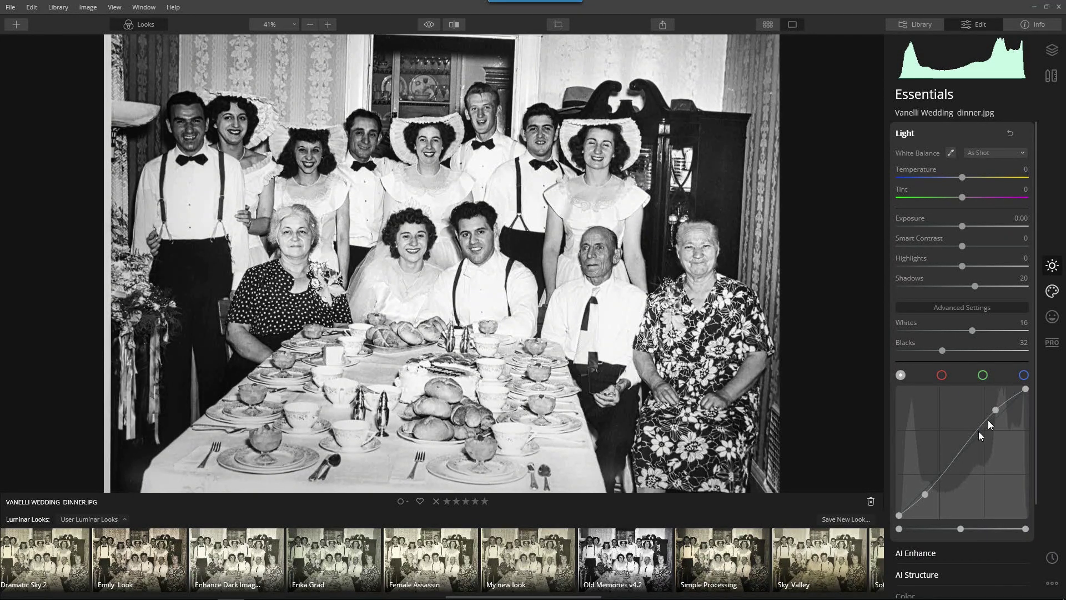
pyautogui.click(901, 135)
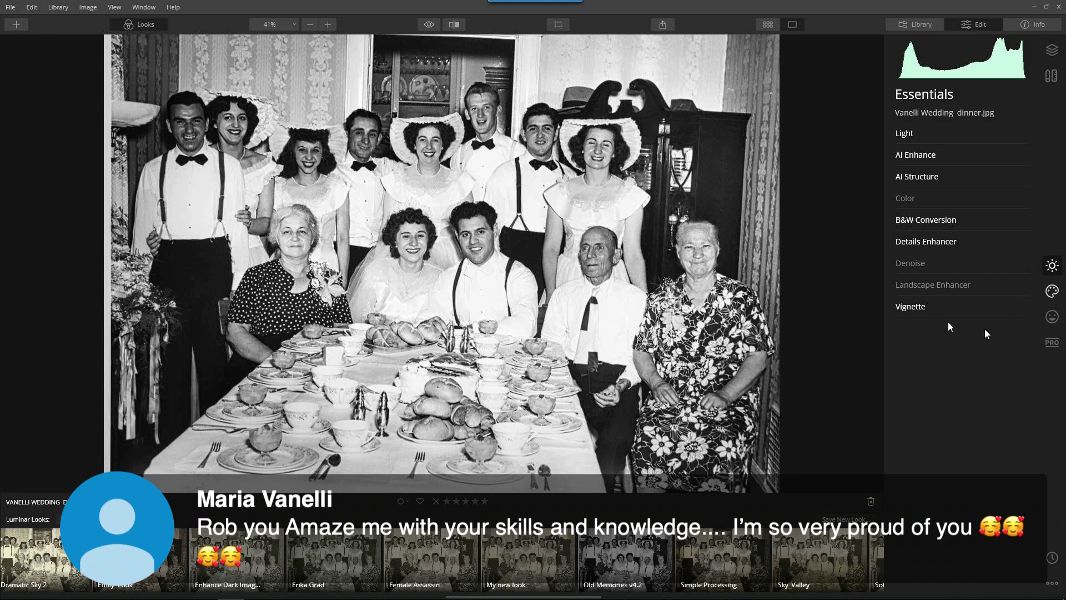
# - Compare the dinner photo with the Vignette filter switched off and on
pyautogui.click(921, 309)
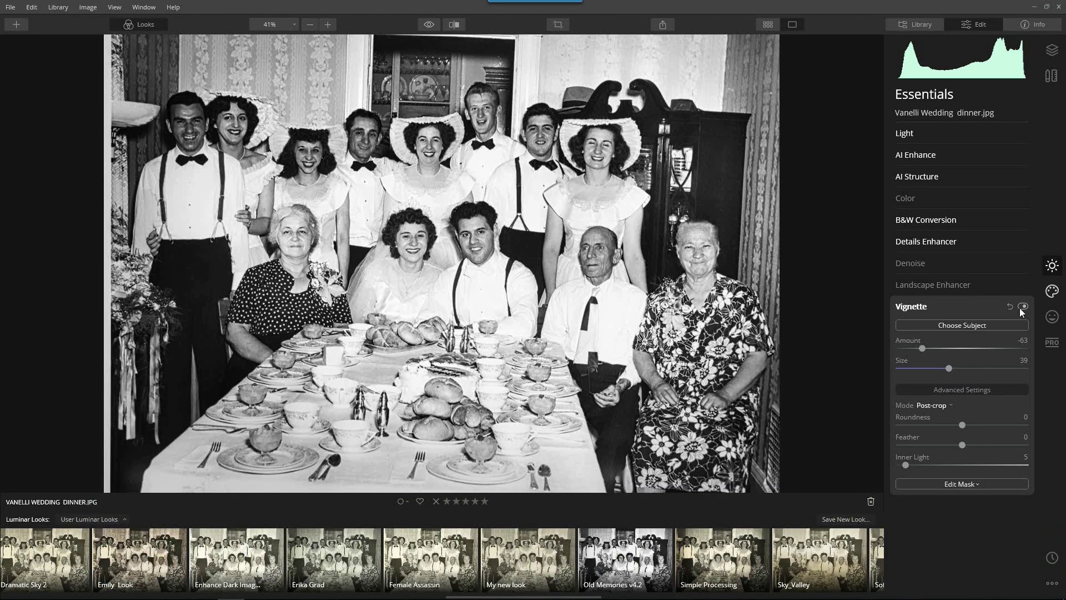
pyautogui.click(1024, 307)
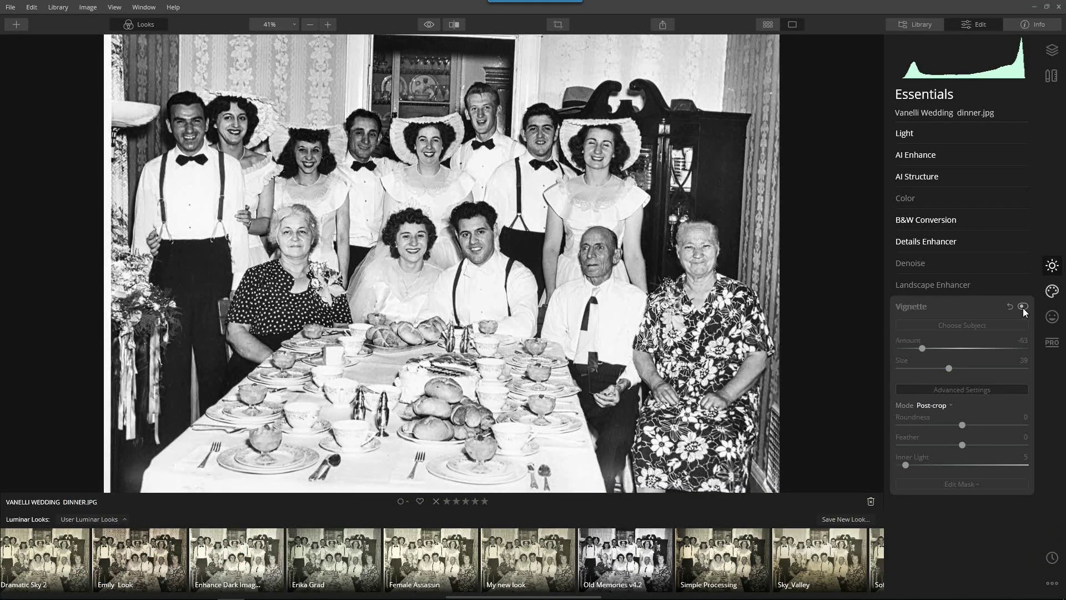
pyautogui.click(1023, 307)
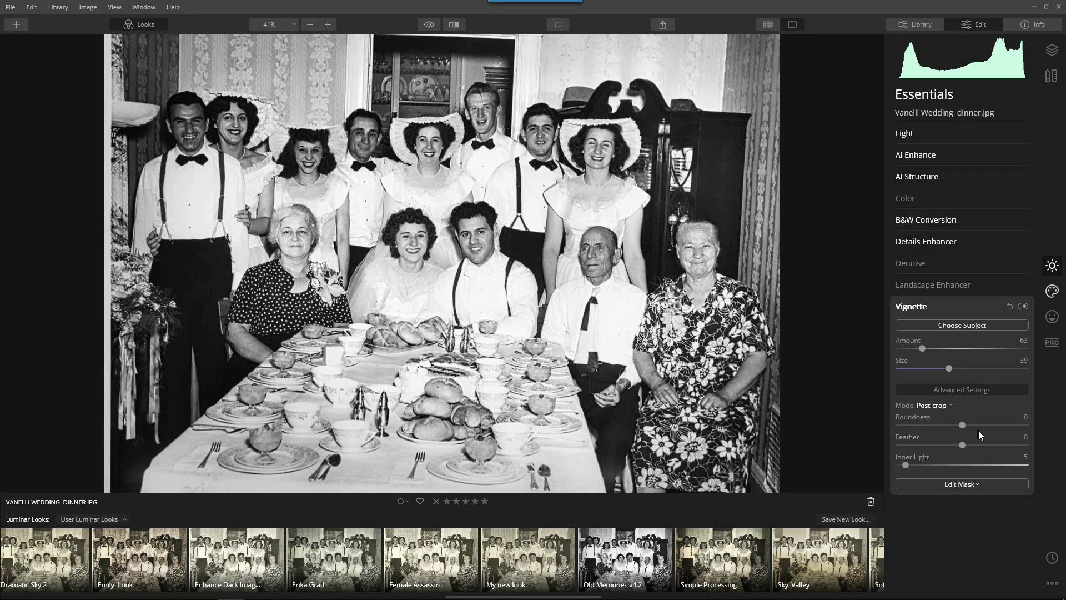
# - Mask the Vignette with an erasing brush at 100% opacity over the faces of the back-left man and woman, and compare the effect
pyautogui.click(959, 482)
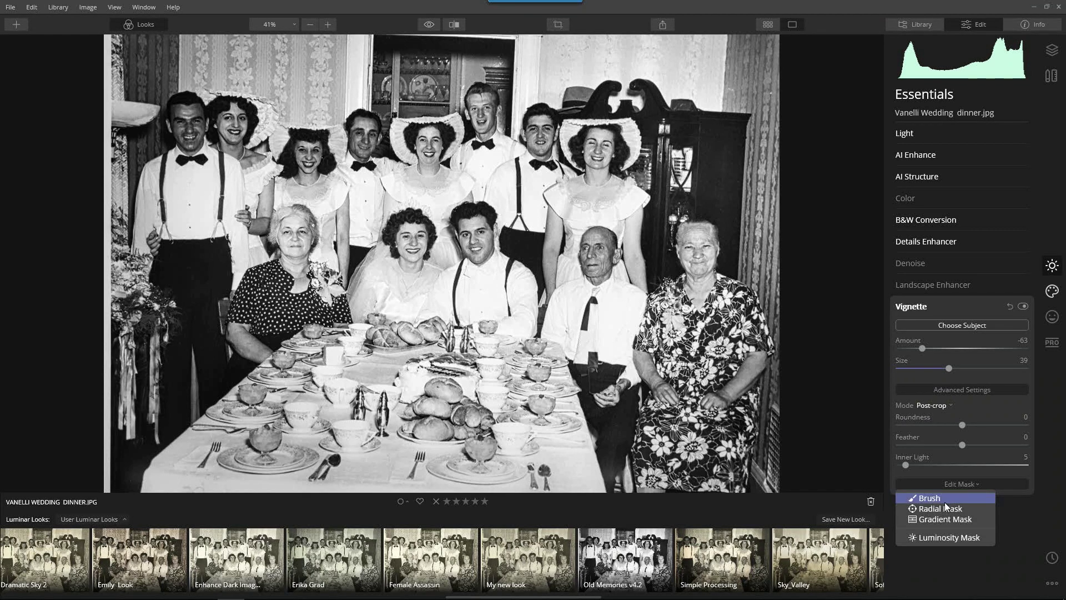
pyautogui.click(945, 500)
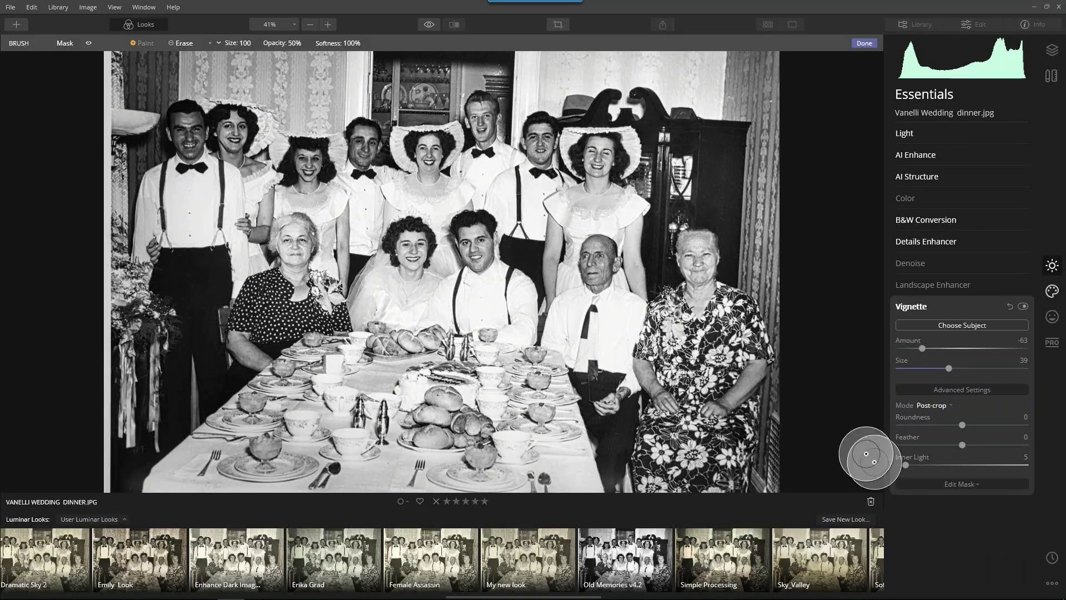
pyautogui.click(178, 43)
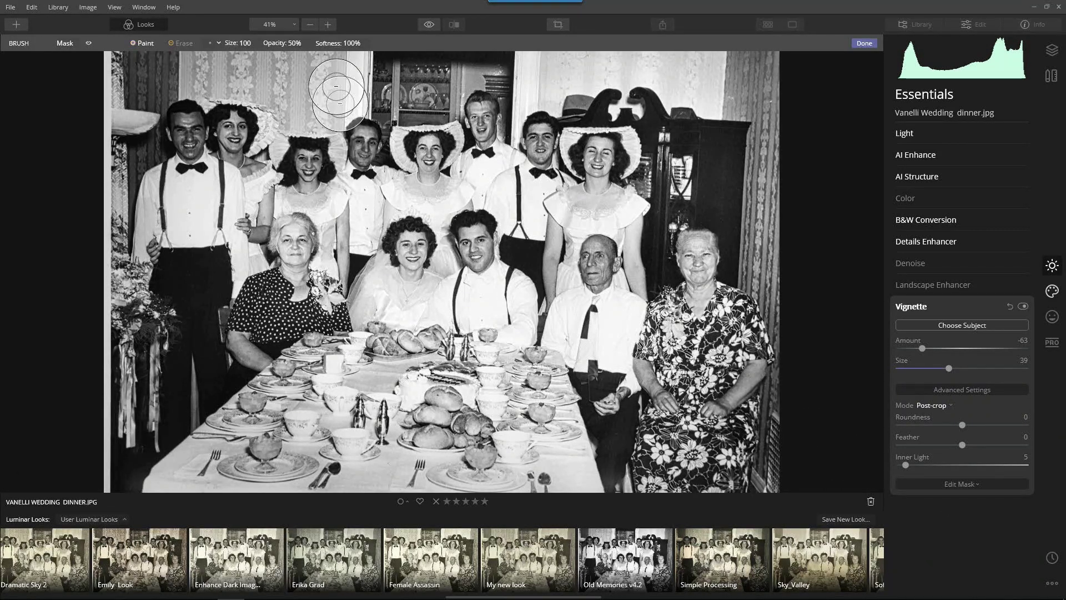
pyautogui.click(292, 43)
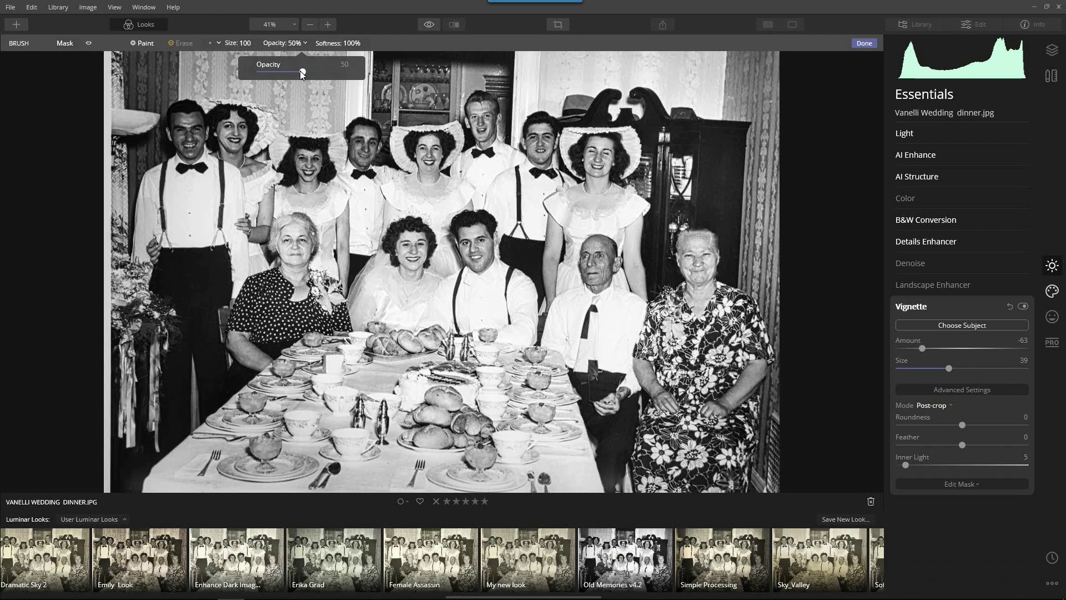
pyautogui.moveTo(300, 71); pyautogui.dragTo(369, 77)
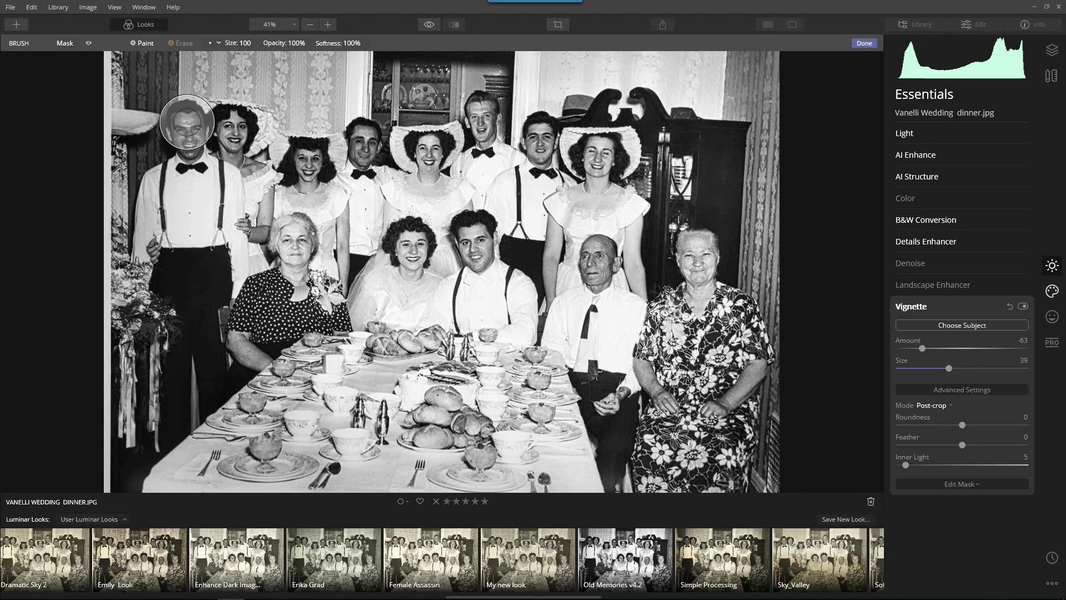
pyautogui.click(192, 139)
pyautogui.moveTo(191, 139)
pyautogui.mouseDown()
pyautogui.moveTo(211, 154)
pyautogui.moveTo(192, 132)
pyautogui.moveTo(219, 163)
pyautogui.moveTo(213, 126)
pyautogui.moveTo(181, 158)
pyautogui.moveTo(280, 153)
pyautogui.moveTo(201, 124)
pyautogui.moveTo(226, 161)
pyautogui.moveTo(207, 166)
pyautogui.moveTo(182, 153)
pyautogui.moveTo(192, 144)
pyautogui.moveTo(257, 169)
pyautogui.moveTo(184, 134)
pyautogui.moveTo(201, 127)
pyautogui.moveTo(214, 157)
pyautogui.moveTo(213, 131)
pyautogui.moveTo(221, 144)
pyautogui.moveTo(197, 149)
pyautogui.mouseUp()
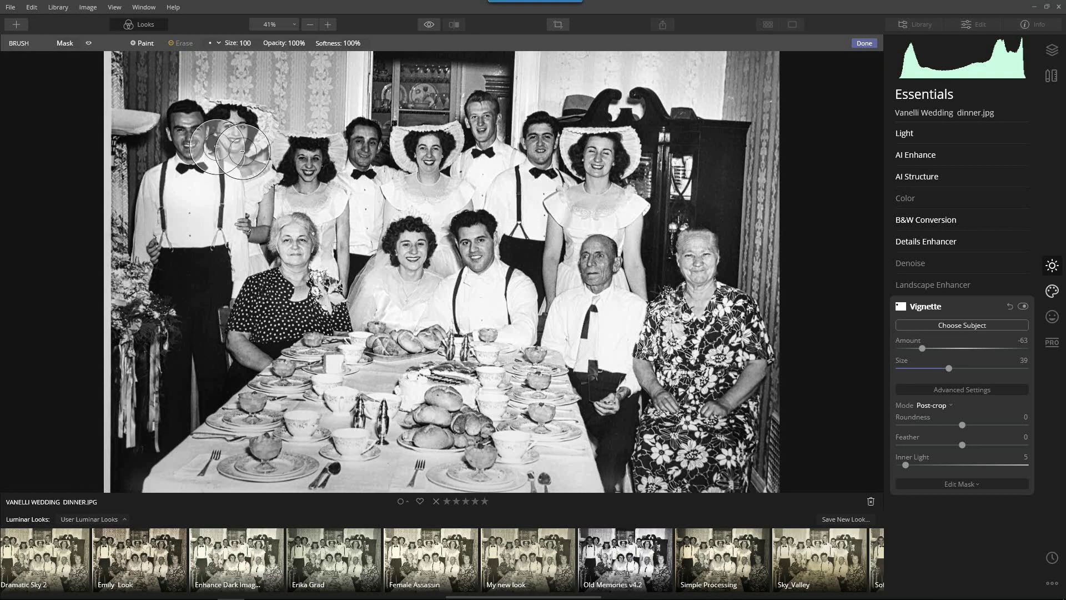
pyautogui.click(857, 46)
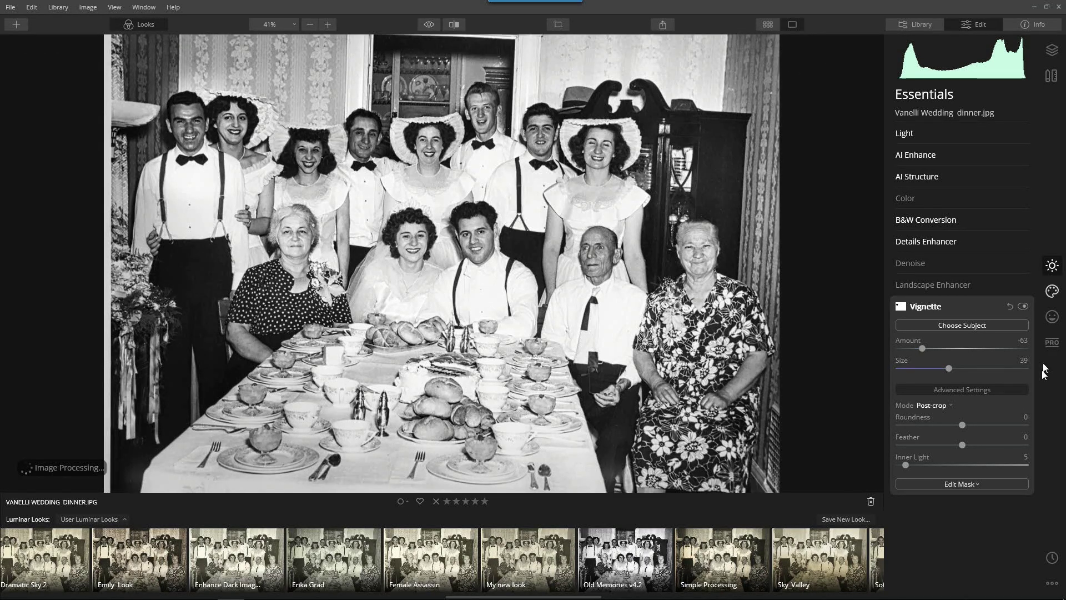
pyautogui.click(1023, 308)
pyautogui.click(1024, 308)
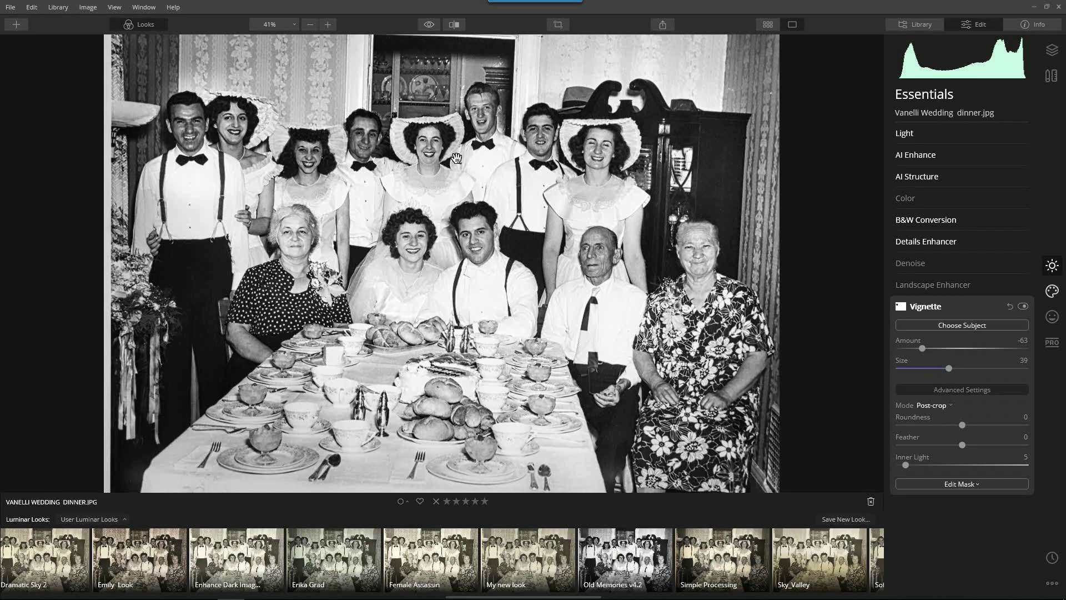
# - Open the wedding group photo and start cropping it with a 5:4 aspect ratio
pyautogui.press('g')
pyautogui.doubleClick(282, 118)
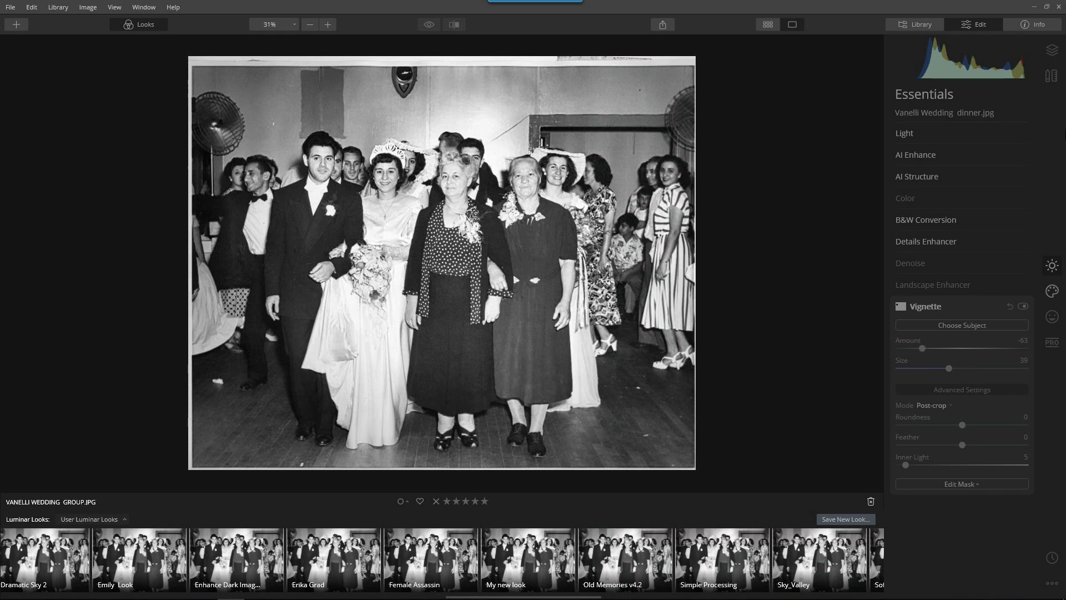
pyautogui.click(1062, 71)
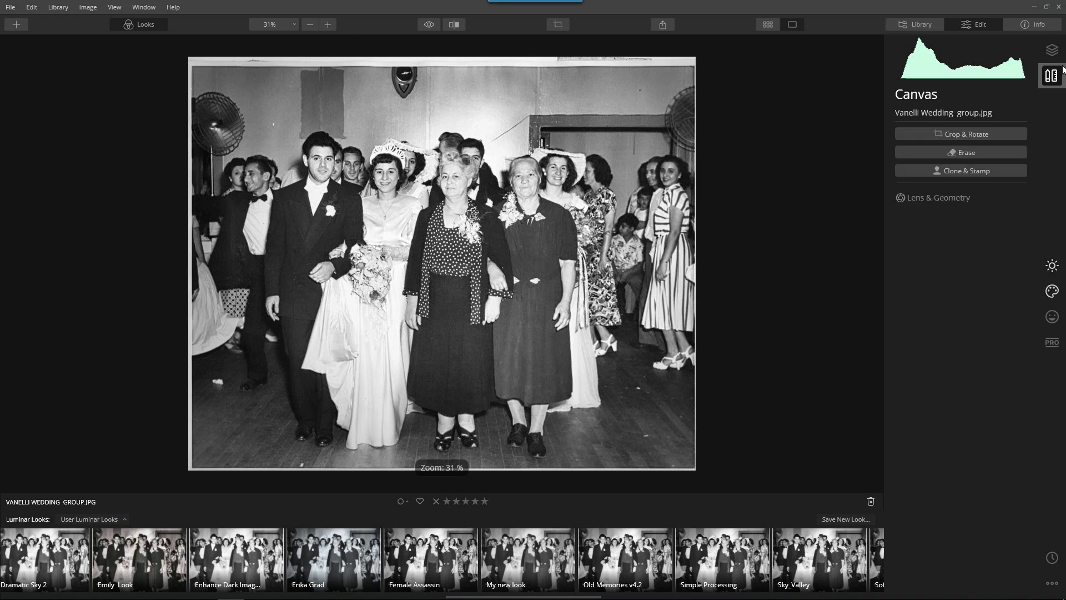
pyautogui.click(959, 138)
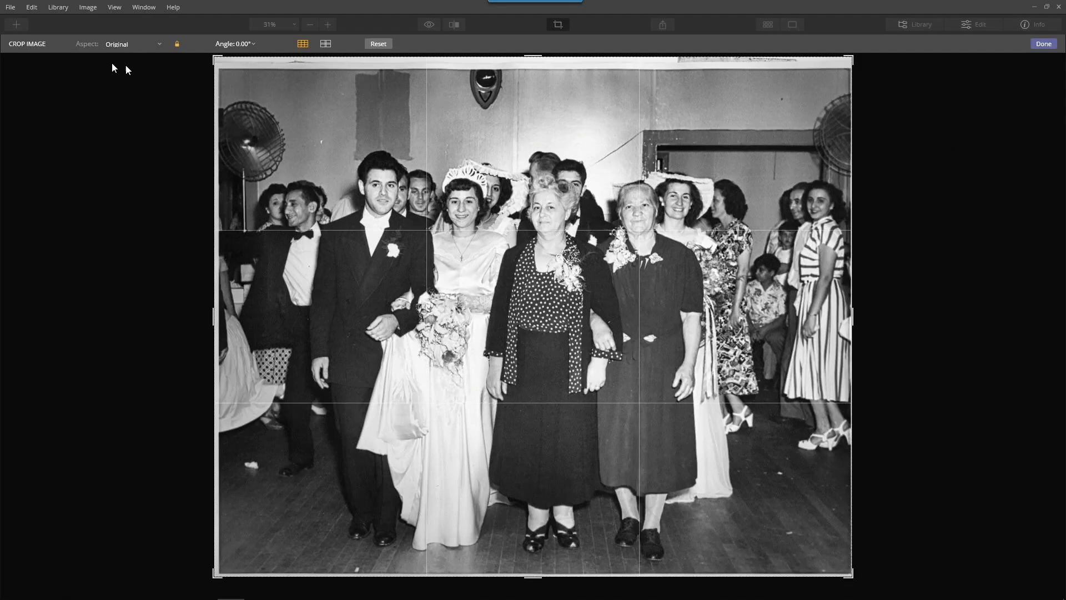
pyautogui.click(116, 46)
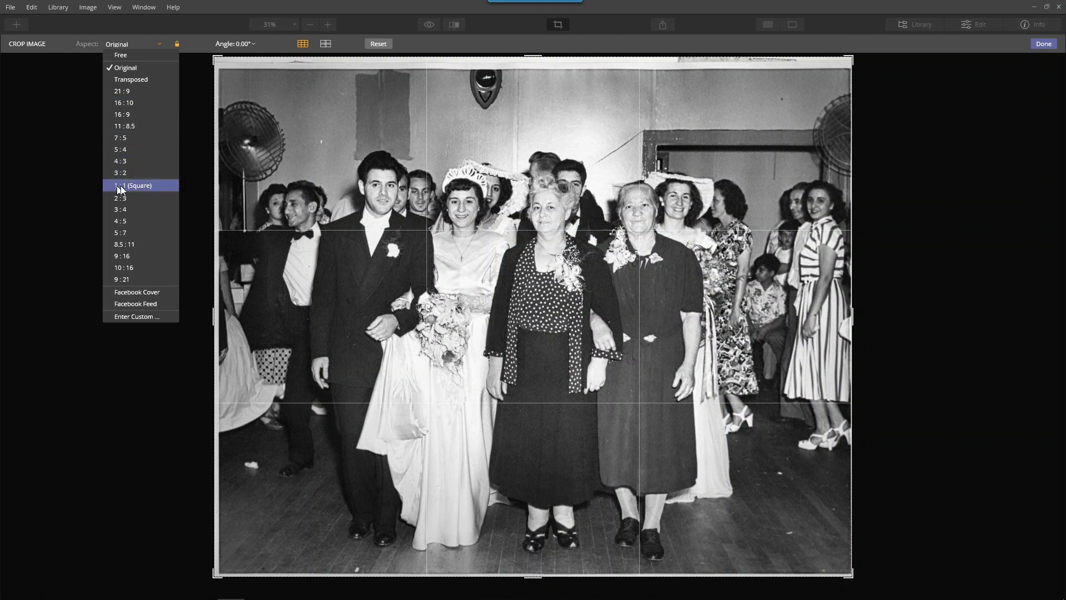
pyautogui.click(132, 221)
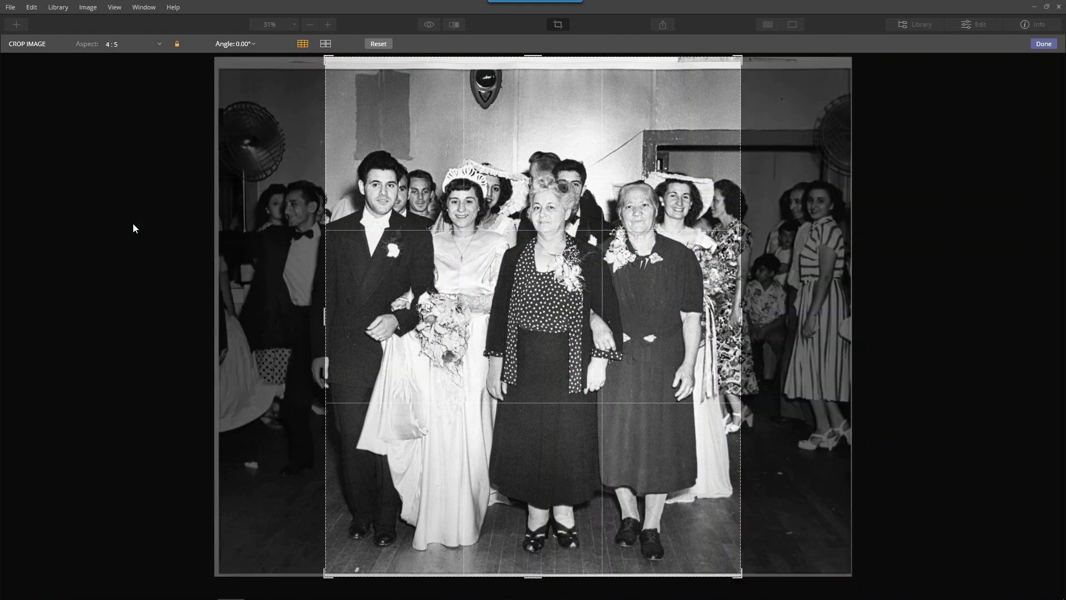
pyautogui.click(113, 48)
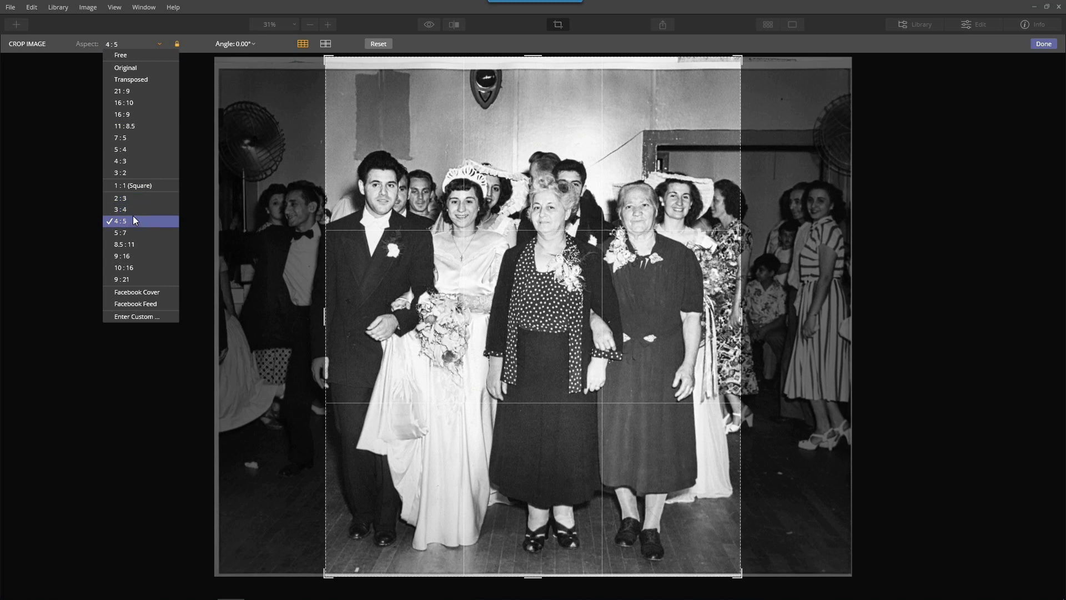
pyautogui.click(131, 154)
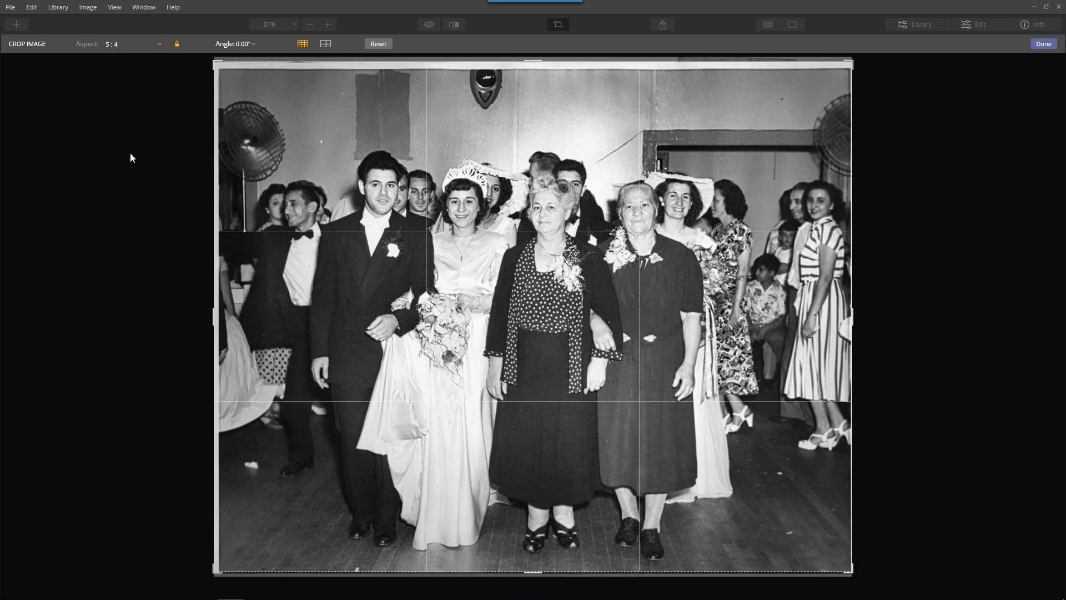
# - Tighten the crop inside the white borders to about 2797 × 2239, rotate it to -0.78°, and apply it
pyautogui.moveTo(535, 57); pyautogui.dragTo(536, 62)
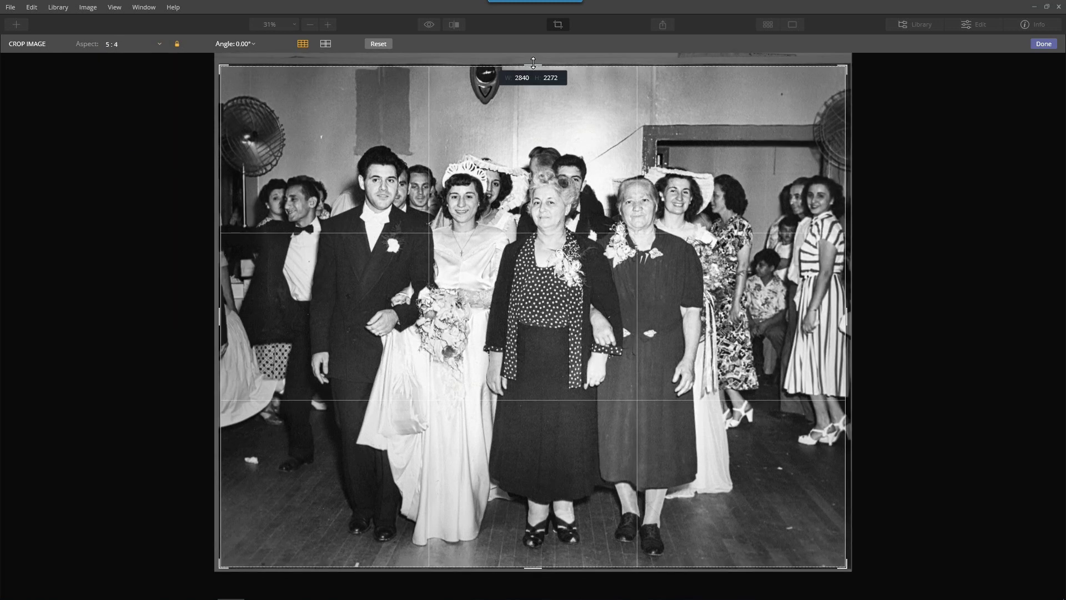
pyautogui.moveTo(544, 564); pyautogui.dragTo(544, 561)
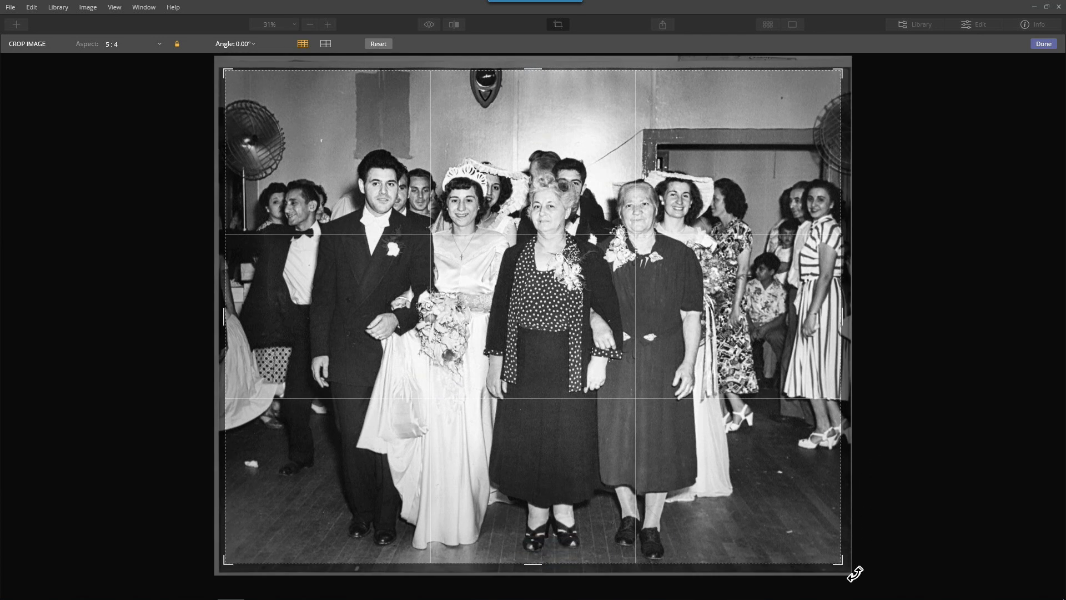
pyautogui.click(855, 575)
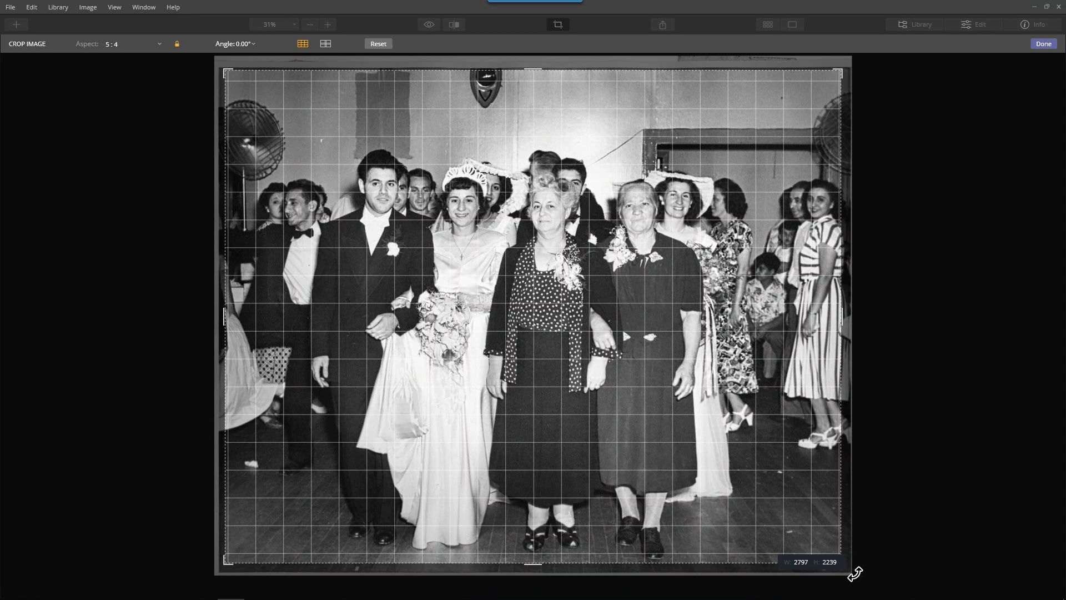
pyautogui.moveTo(854, 574); pyautogui.dragTo(855, 572)
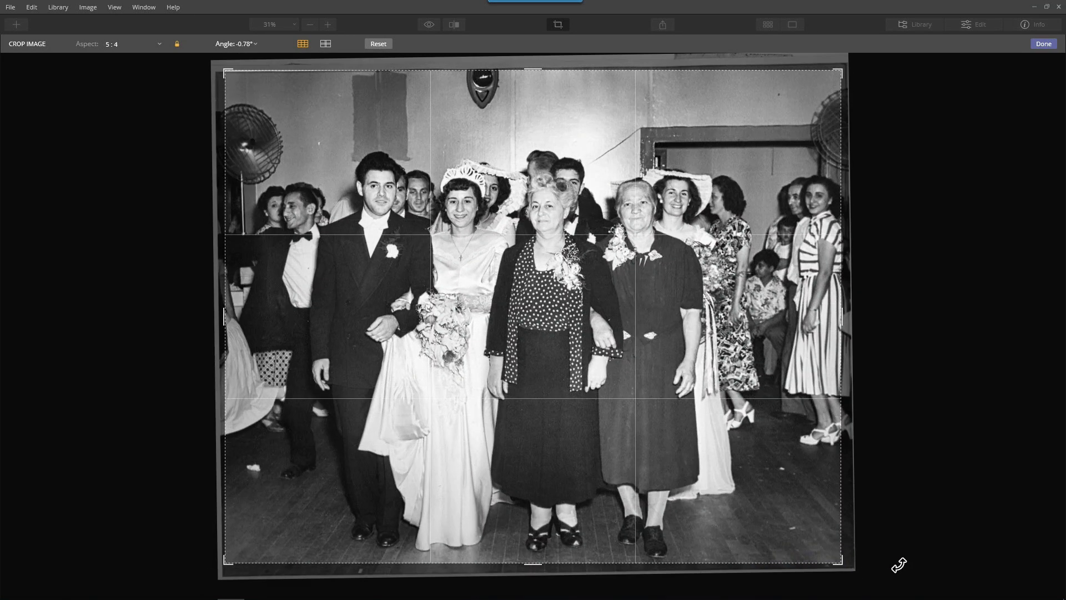
pyautogui.click(1043, 44)
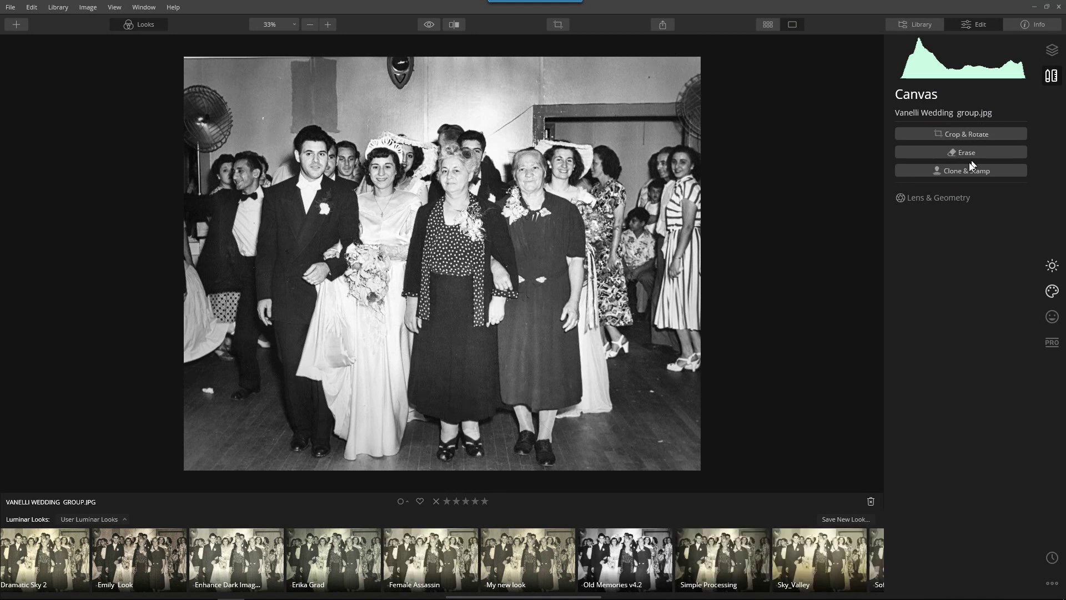
# - Reopen the group photo's crop, trim it slightly further from the upper edge at 5:4, and apply it
pyautogui.click(962, 138)
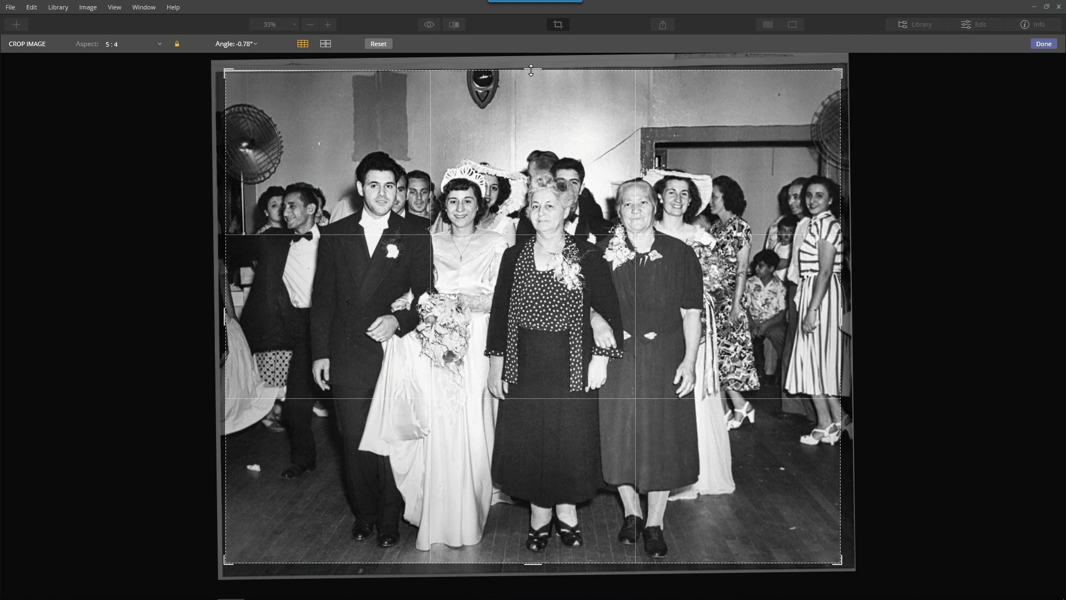
pyautogui.moveTo(532, 70); pyautogui.dragTo(530, 72)
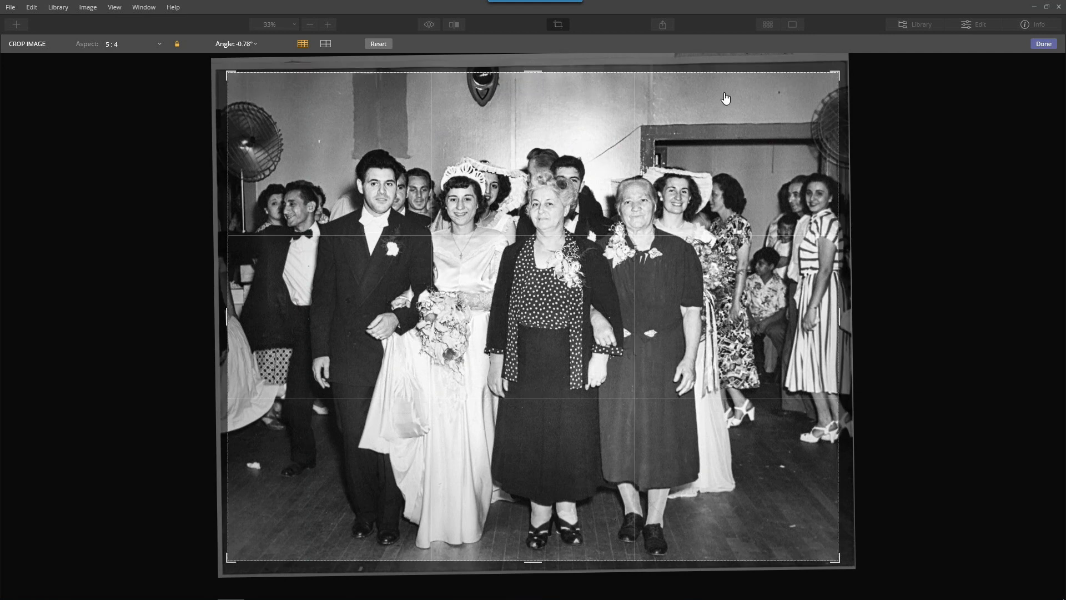
pyautogui.click(1044, 43)
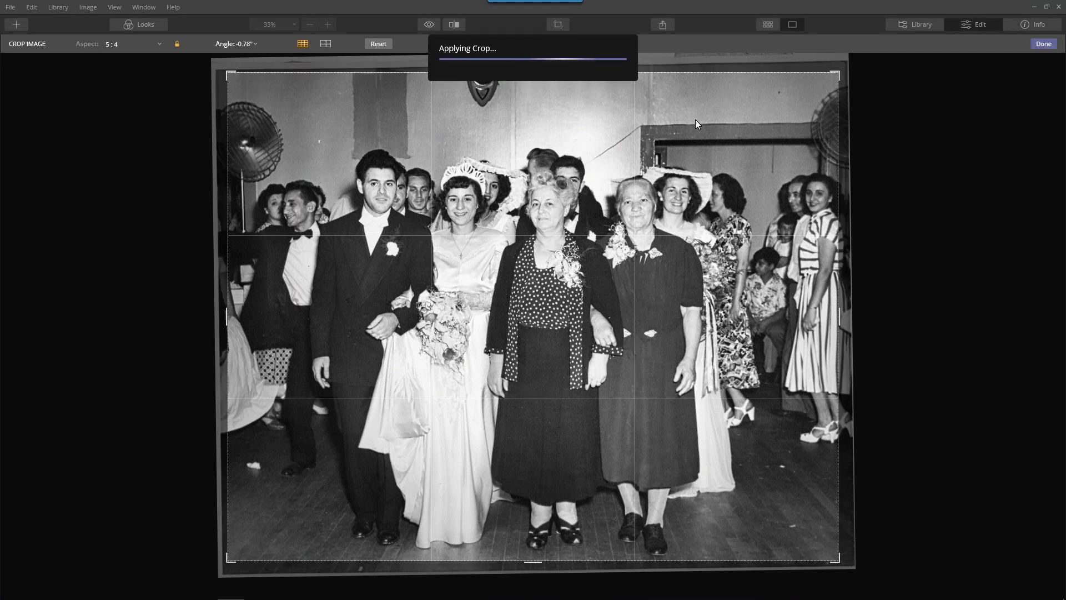
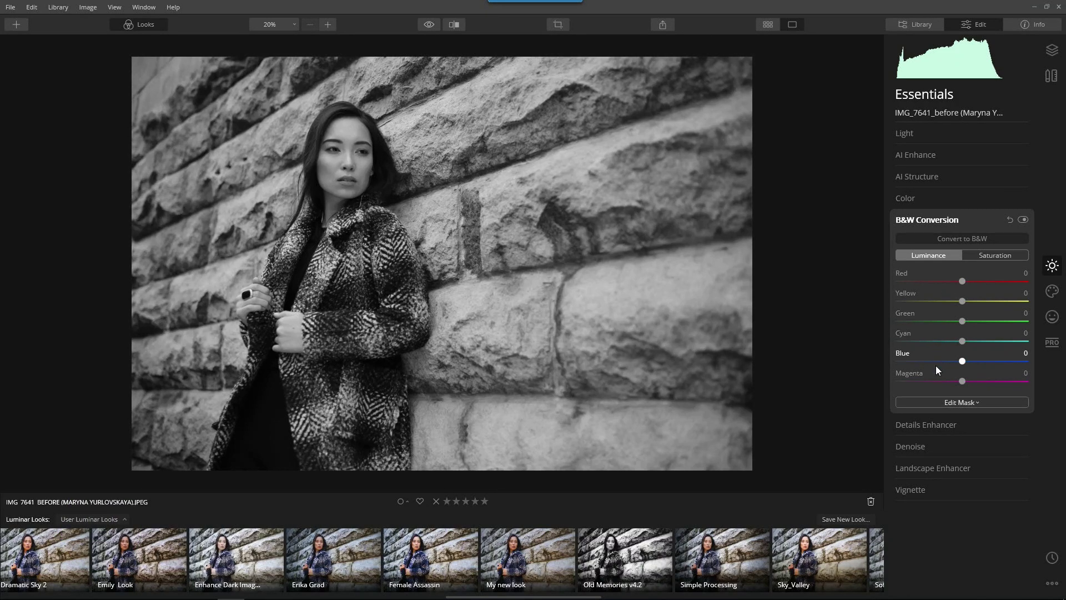
# - Try a Red saturation of 194 in the portrait's B&W Conversion filter
pyautogui.click(991, 256)
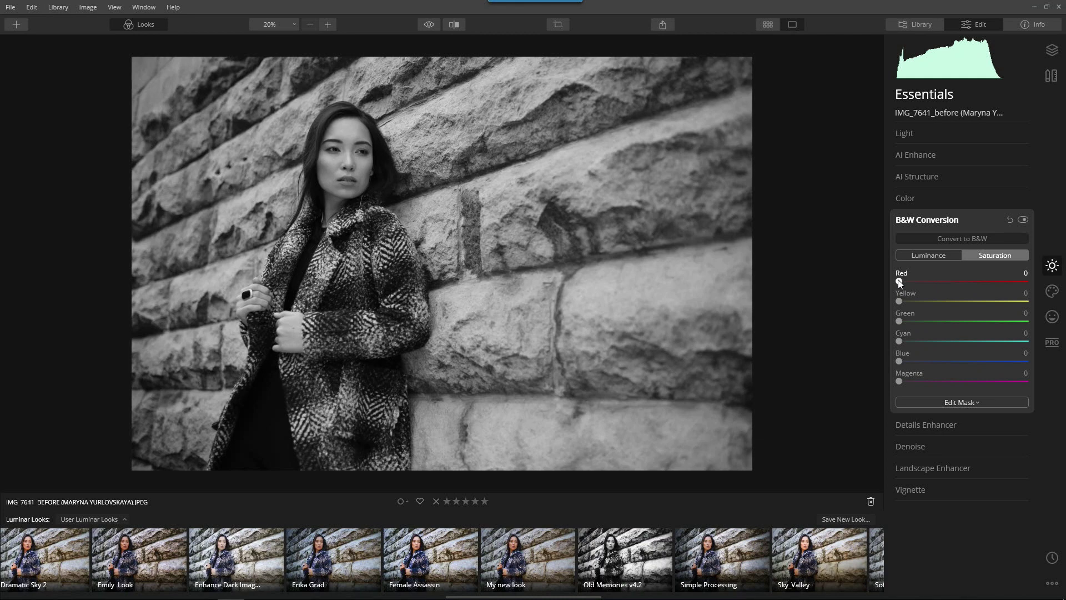
pyautogui.moveTo(899, 282); pyautogui.dragTo(1021, 289)
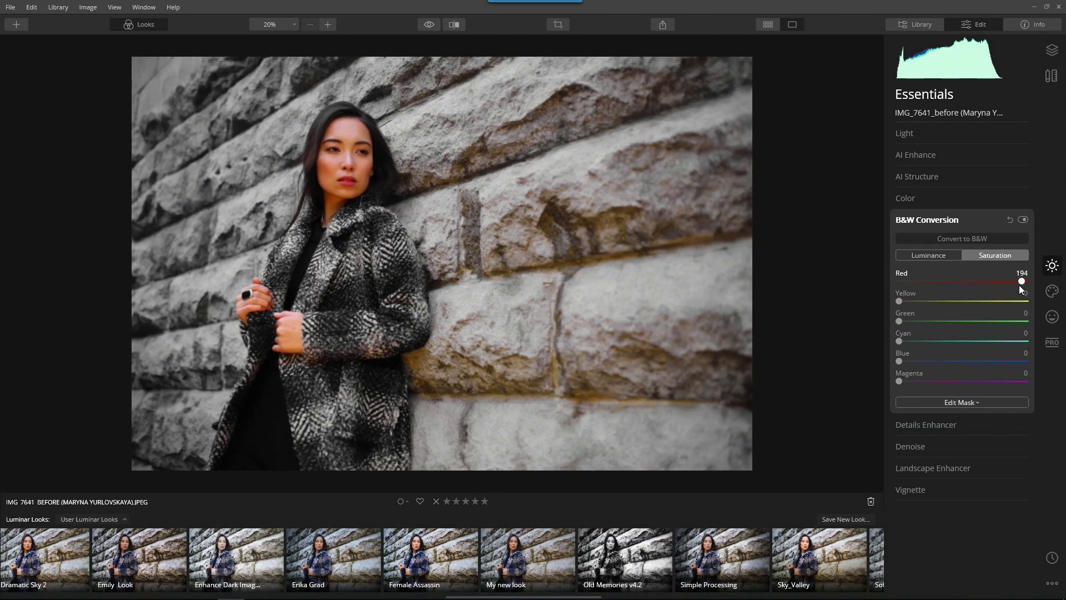
# - Try a Yellow saturation of 200 with Red at 0, inspect the portrait up close, and return Yellow to 0
pyautogui.moveTo(941, 296); pyautogui.dragTo(1032, 297)
pyautogui.moveTo(1031, 295)
pyautogui.mouseDown()
pyautogui.moveTo(858, 302)
pyautogui.moveTo(1031, 311)
pyautogui.mouseUp()
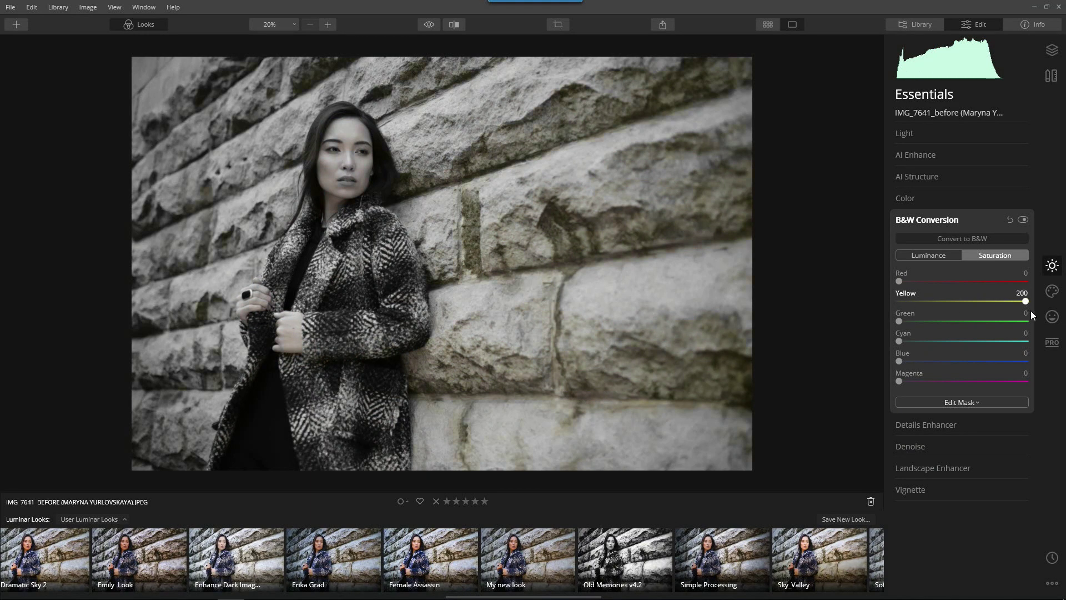
pyautogui.scroll(2, 280, 107)
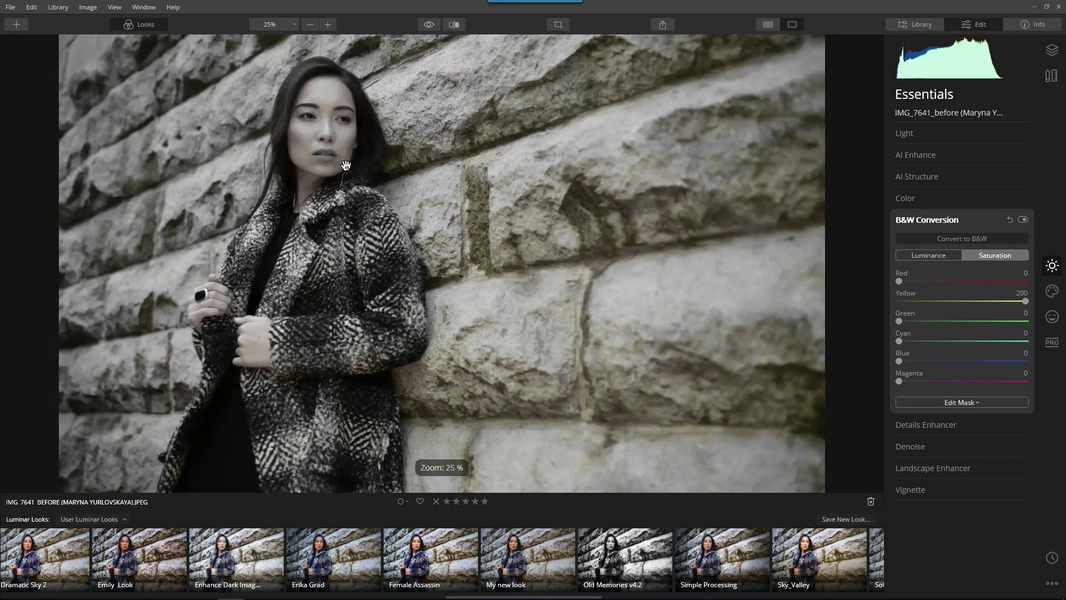
pyautogui.scroll(1, 280, 107)
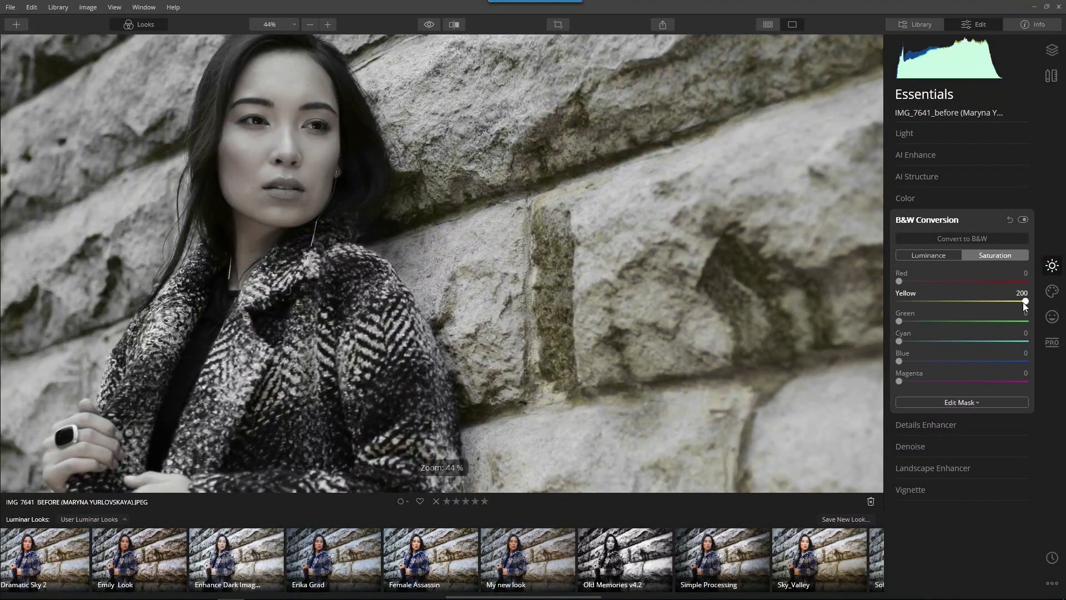
pyautogui.moveTo(1023, 302); pyautogui.dragTo(808, 311)
pyautogui.moveTo(899, 281); pyautogui.dragTo(905, 316)
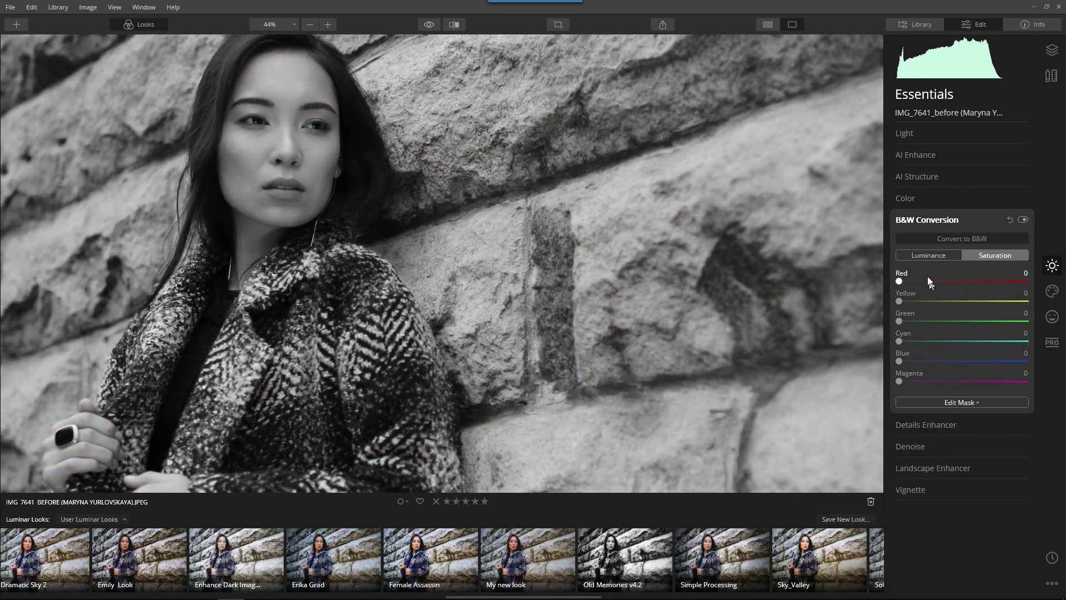
# - Try the Green to Magenta and Red saturation adjustments in the portrait's B&W Conversion filter and return them to 0
pyautogui.scroll(-2, 655, 302)
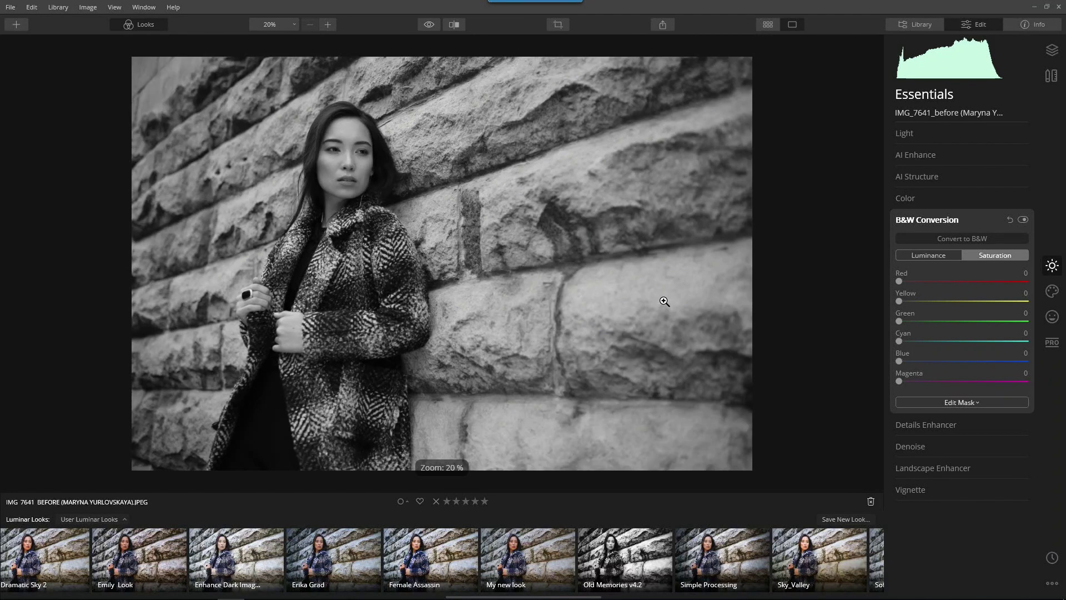
pyautogui.moveTo(900, 321); pyautogui.dragTo(967, 365)
pyautogui.moveTo(1039, 370); pyautogui.dragTo(854, 389)
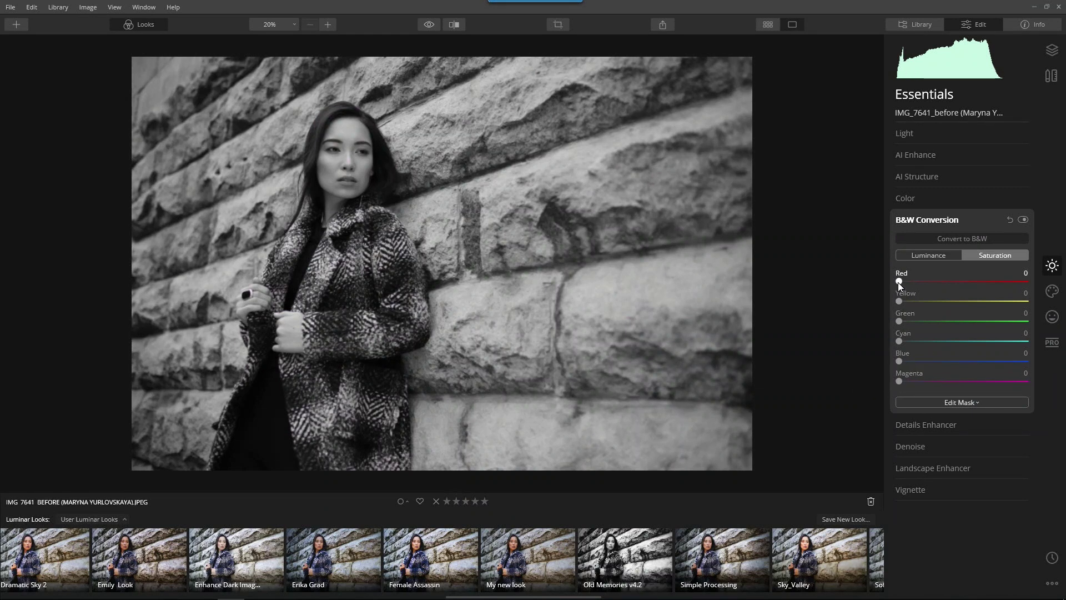
pyautogui.moveTo(900, 282); pyautogui.dragTo(911, 286)
pyautogui.moveTo(912, 281); pyautogui.dragTo(874, 301)
# - Set B&W Conversion luminance to Red -25, Yellow -30, Blue 53 and Magenta 2, with the Looks strip hidden
pyautogui.click(925, 256)
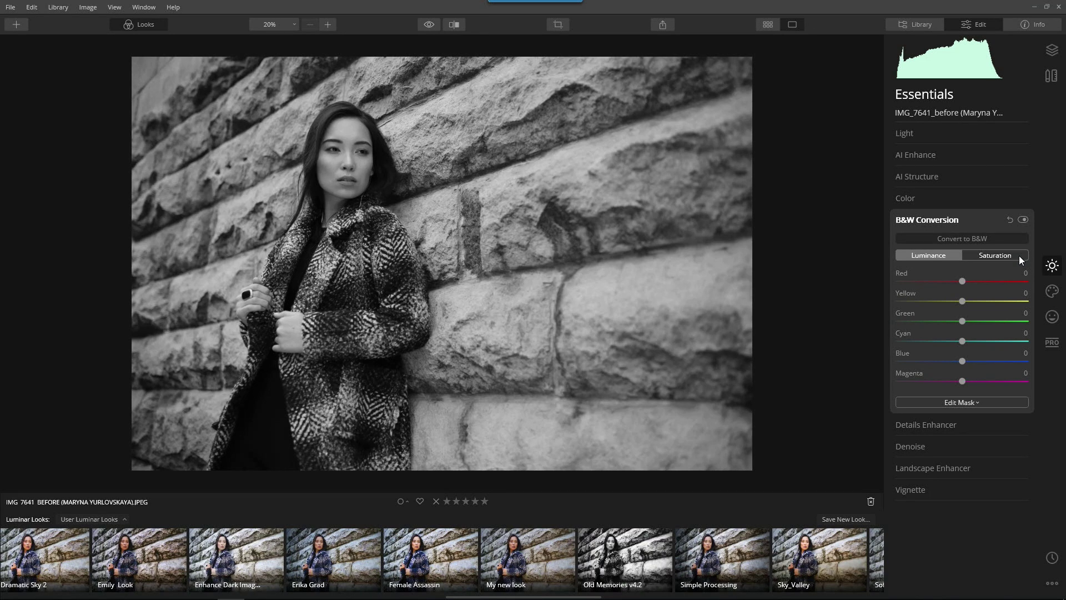
pyautogui.click(133, 26)
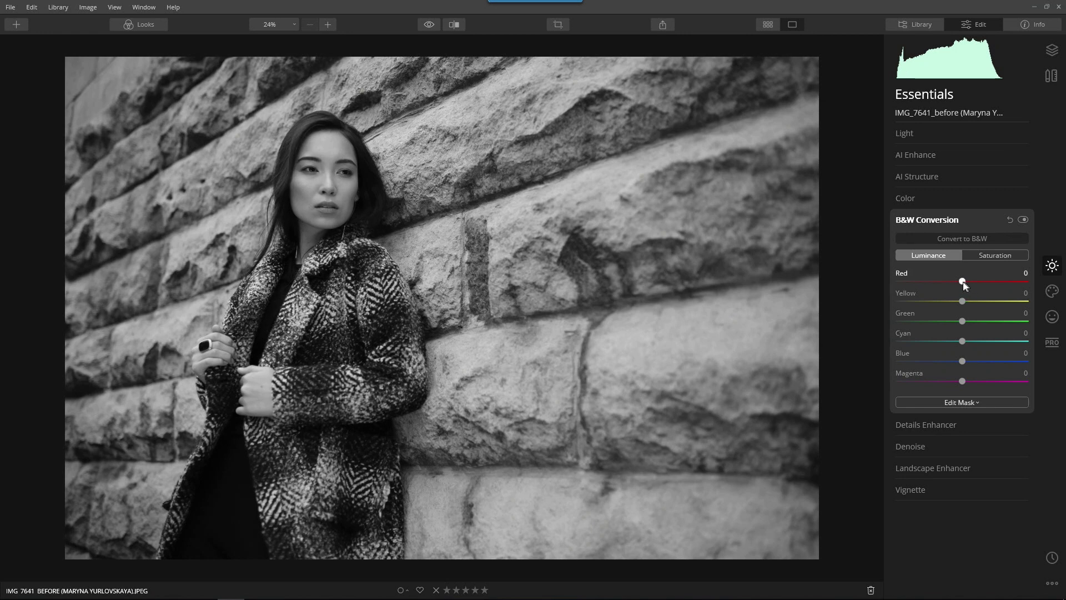
pyautogui.moveTo(963, 281)
pyautogui.mouseDown()
pyautogui.moveTo(877, 282)
pyautogui.moveTo(1064, 300)
pyautogui.moveTo(928, 314)
pyautogui.moveTo(942, 319)
pyautogui.moveTo(908, 306)
pyautogui.moveTo(942, 314)
pyautogui.moveTo(947, 282)
pyautogui.mouseUp()
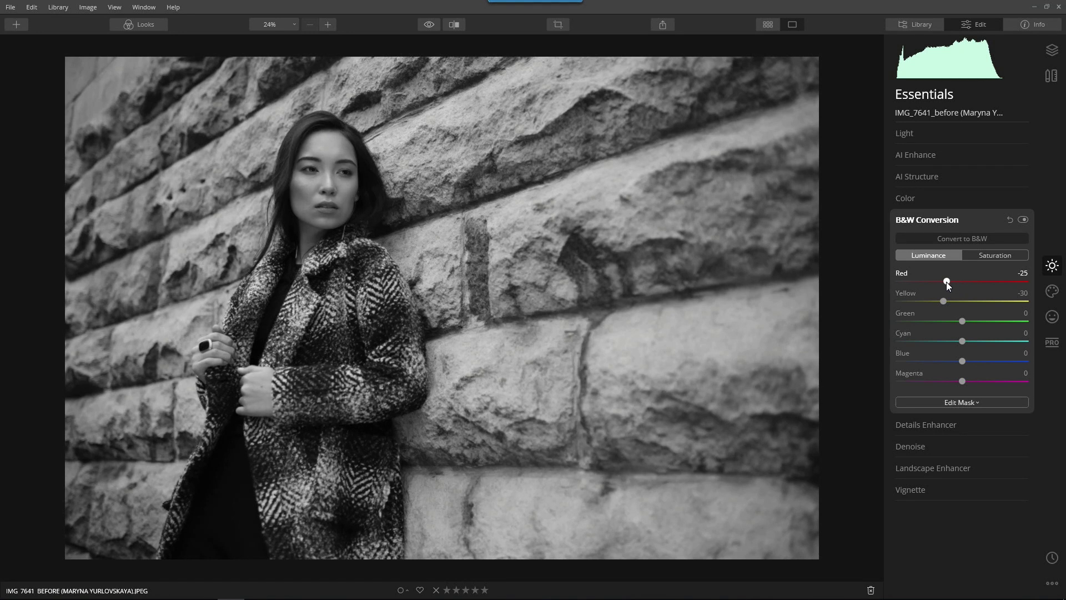
pyautogui.moveTo(962, 321)
pyautogui.mouseDown()
pyautogui.moveTo(1012, 321)
pyautogui.moveTo(940, 322)
pyautogui.mouseUp()
pyautogui.doubleClick(939, 320)
pyautogui.moveTo(964, 361); pyautogui.dragTo(1028, 389)
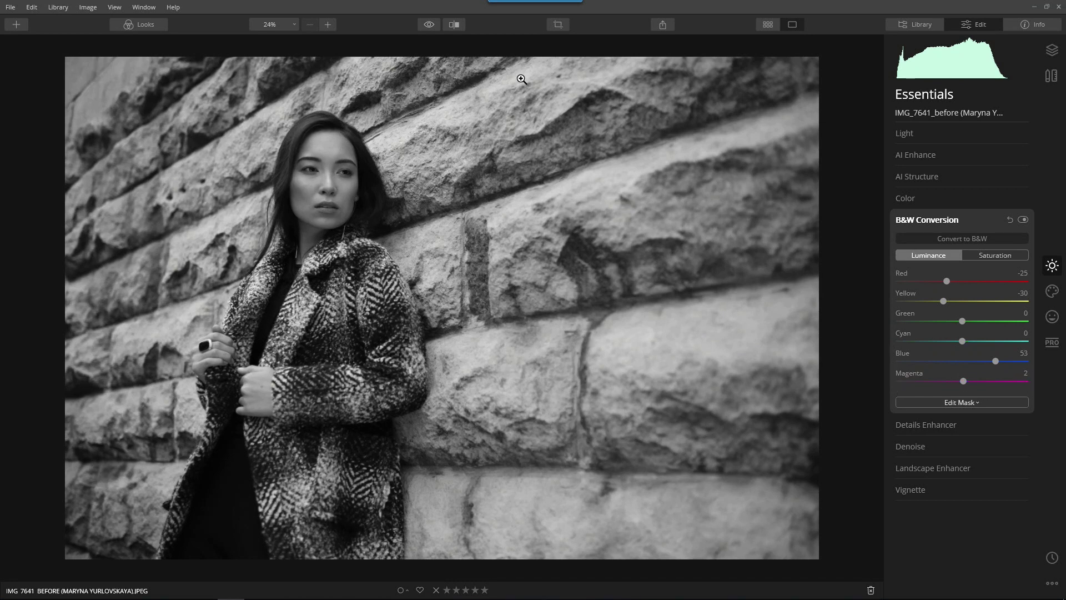
# - Compare the portrait with its original, set Red luminance to 21 and Yellow to 10, and collapse the B&W Conversion filter
pyautogui.click(428, 28)
pyautogui.moveTo(947, 280); pyautogui.dragTo(976, 281)
pyautogui.click(428, 28)
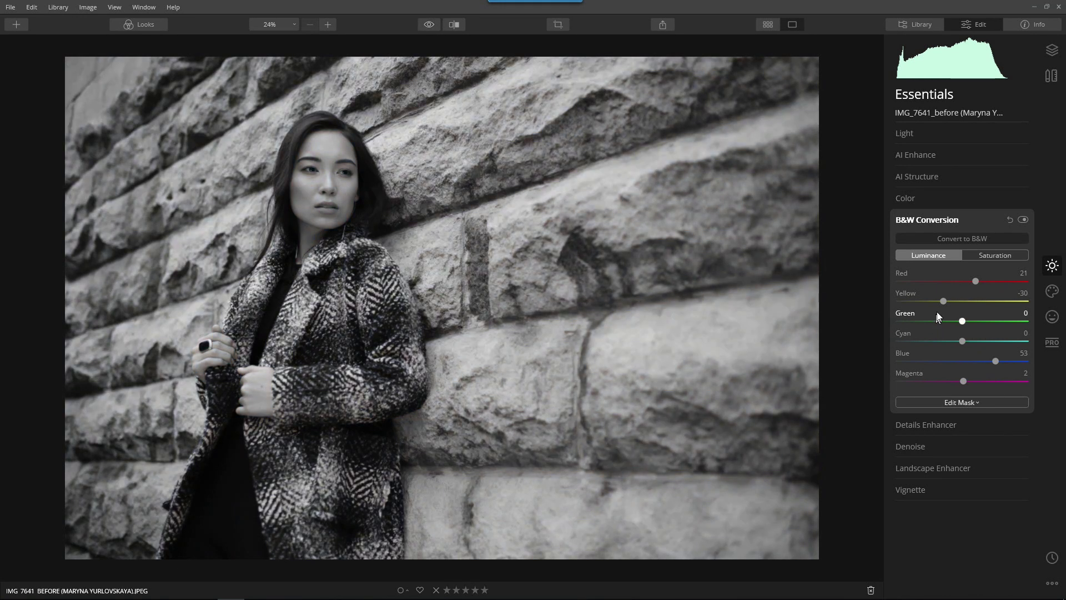
pyautogui.moveTo(945, 301); pyautogui.dragTo(960, 301)
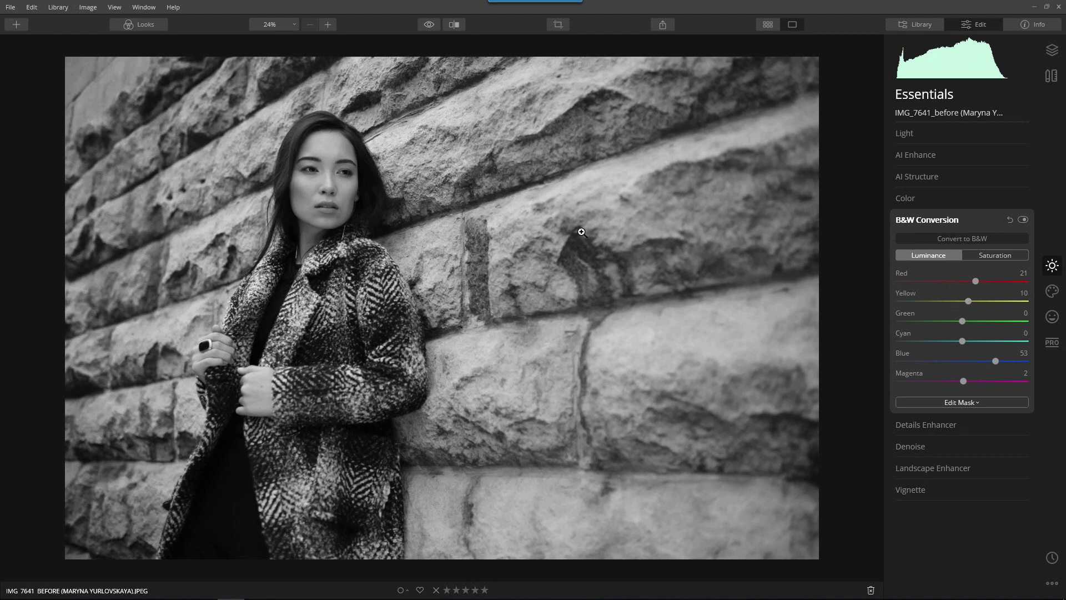
pyautogui.click(931, 219)
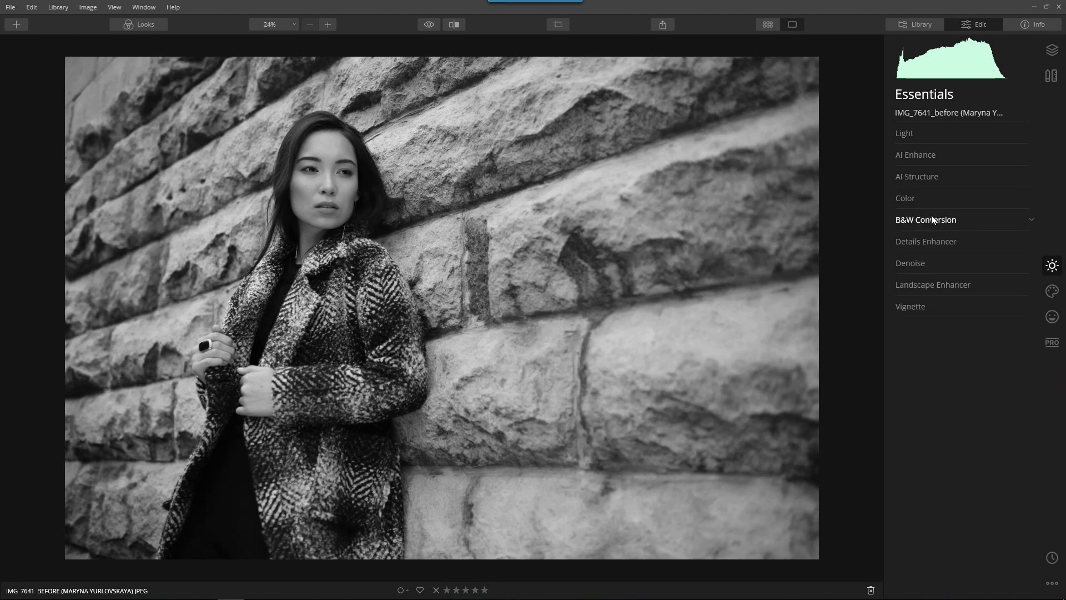
# - Try AI Structure amounts of 100 and -37 on the portrait, and settle on amount -3 with boost 75
pyautogui.click(922, 178)
pyautogui.moveTo(964, 201); pyautogui.dragTo(1062, 214)
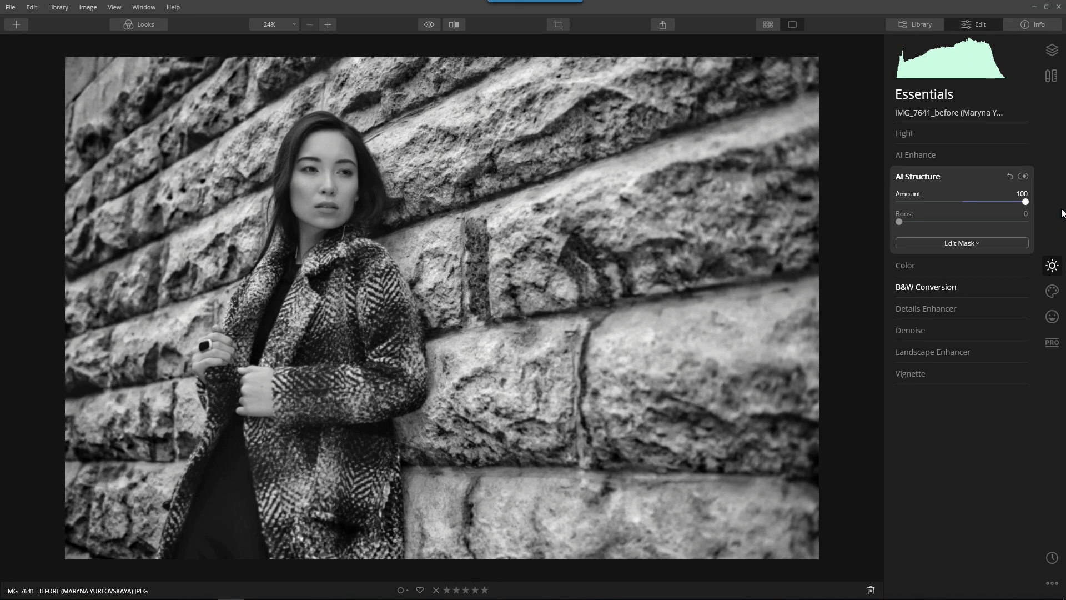
pyautogui.moveTo(993, 213); pyautogui.dragTo(940, 212)
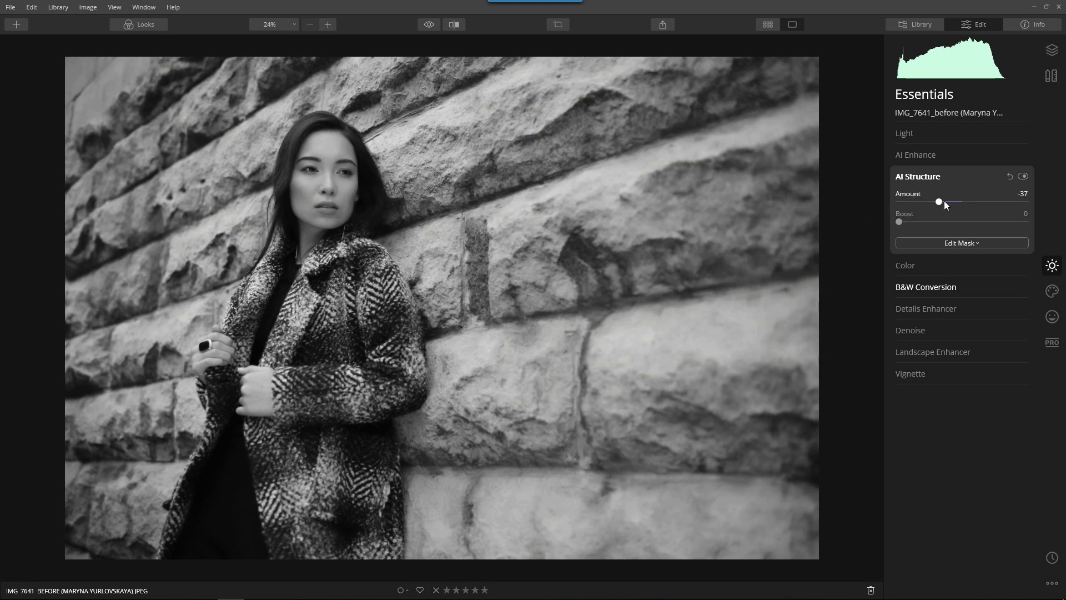
pyautogui.moveTo(944, 202); pyautogui.dragTo(982, 231)
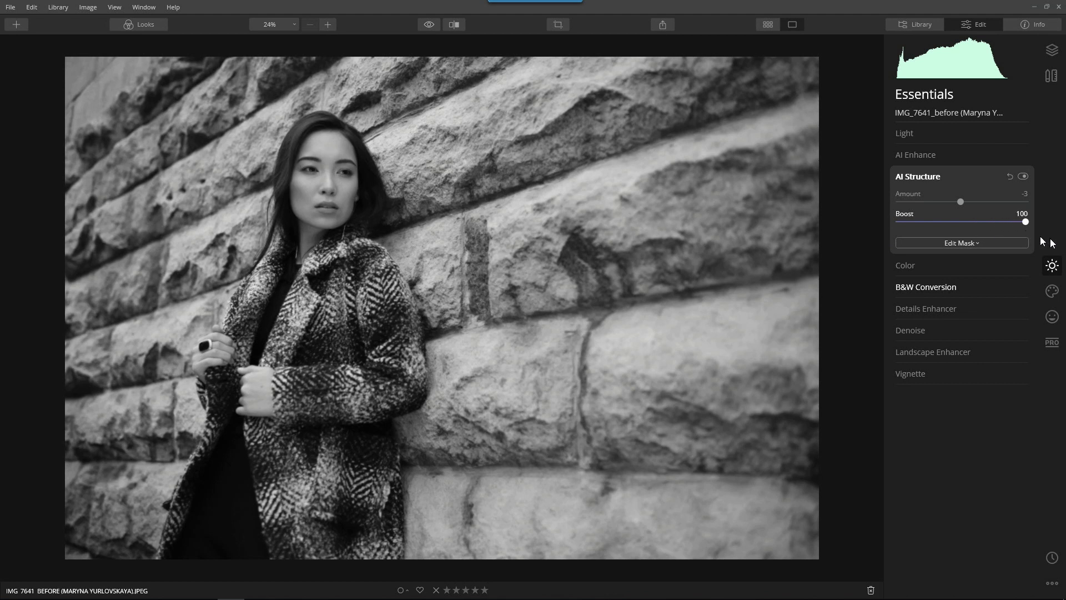
pyautogui.moveTo(1051, 243); pyautogui.dragTo(995, 245)
# - Set Details Enhancer to Small Details 35, Medium Details 22 and Large Details 28, and compare the portrait with and without it
pyautogui.click(916, 311)
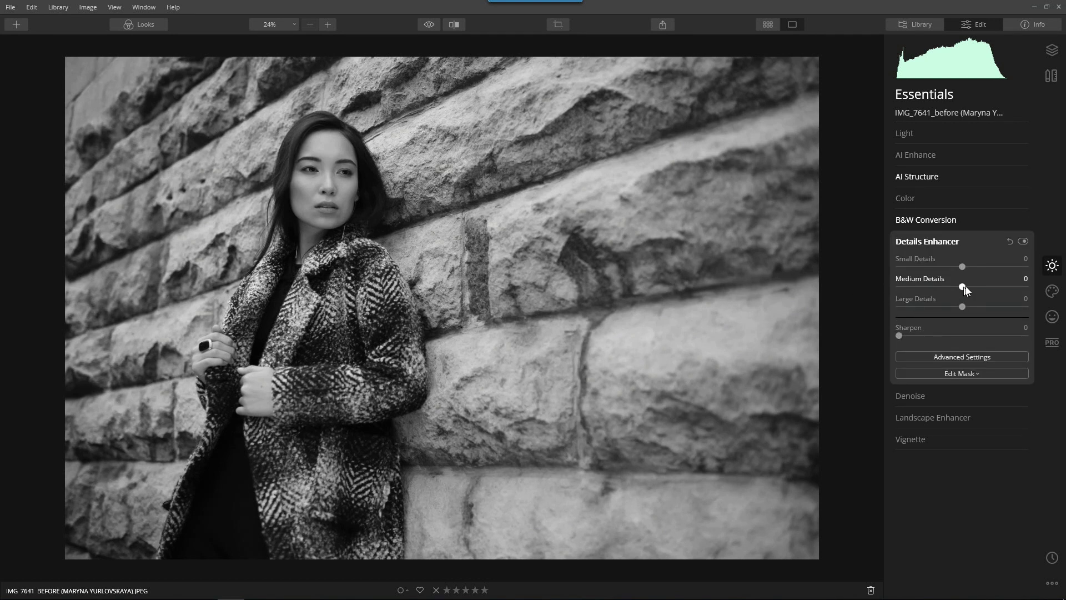
pyautogui.moveTo(964, 267); pyautogui.dragTo(979, 313)
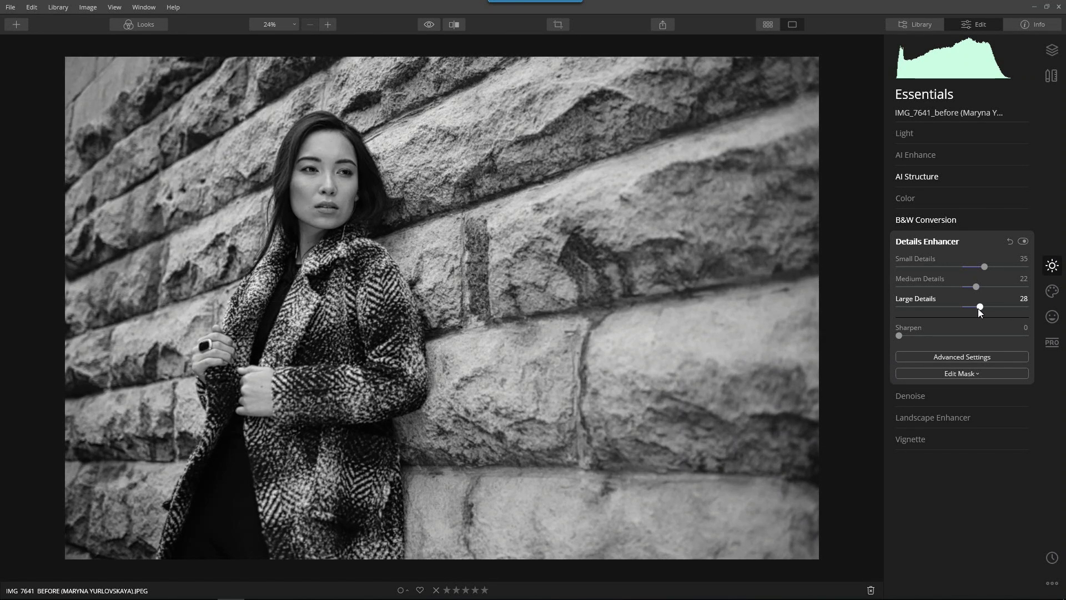
pyautogui.click(1022, 242)
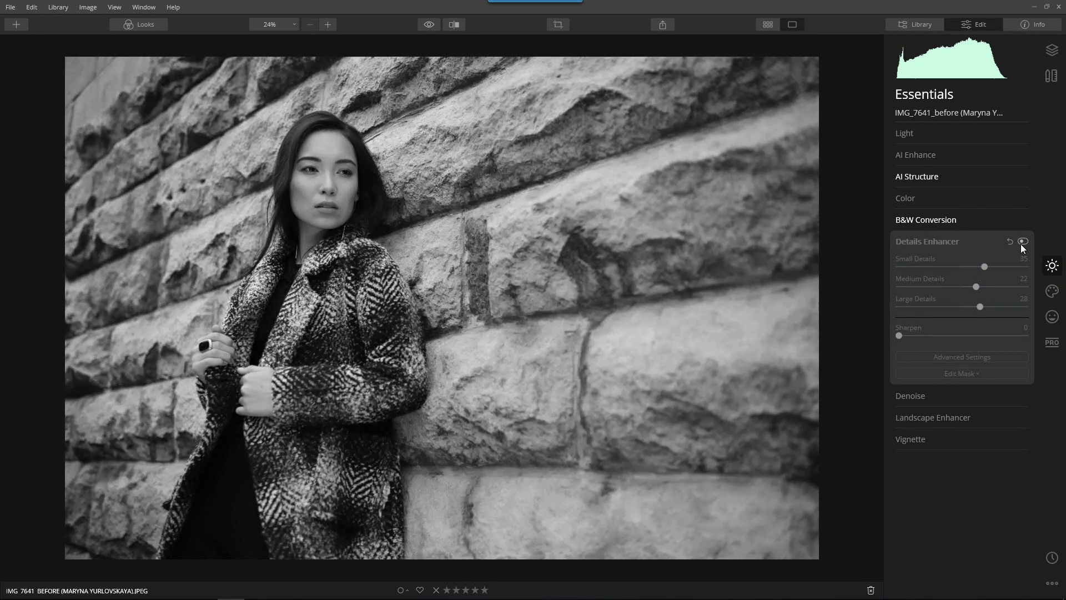
pyautogui.click(1022, 244)
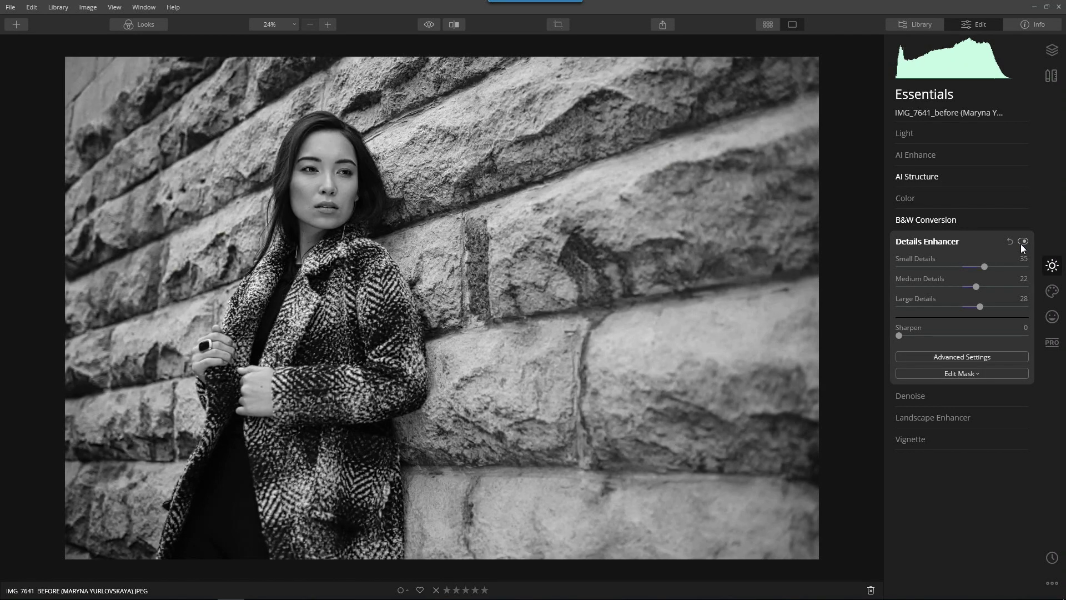
pyautogui.click(1023, 244)
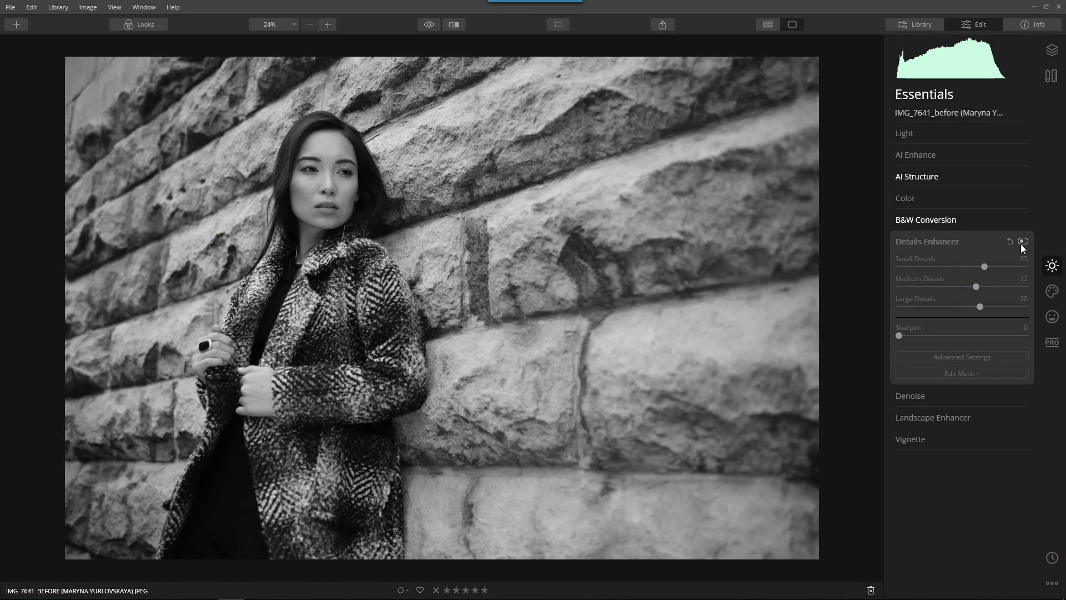
pyautogui.click(1022, 244)
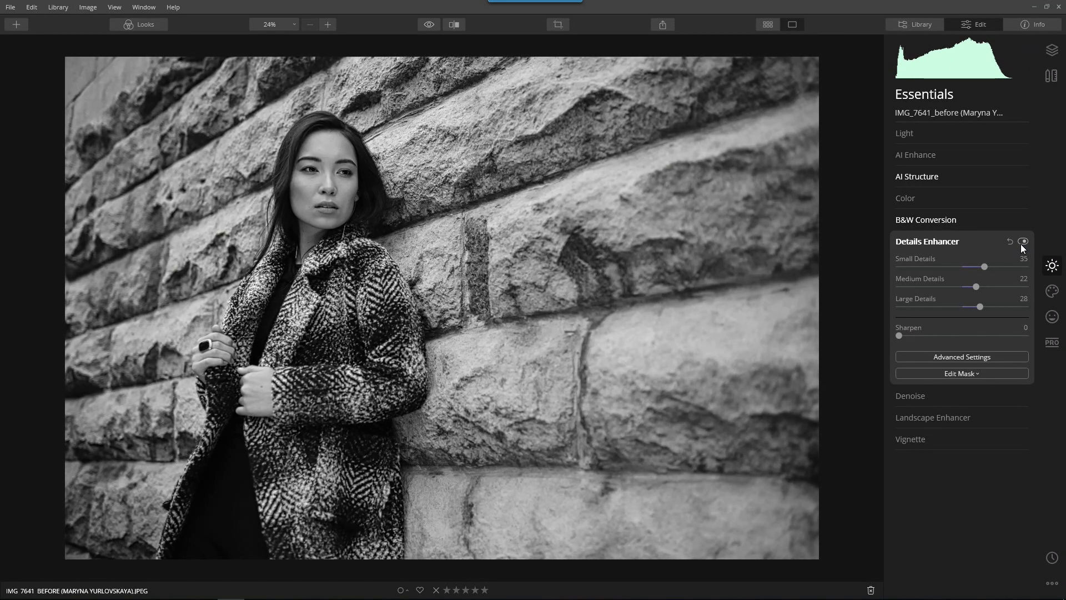
pyautogui.click(930, 238)
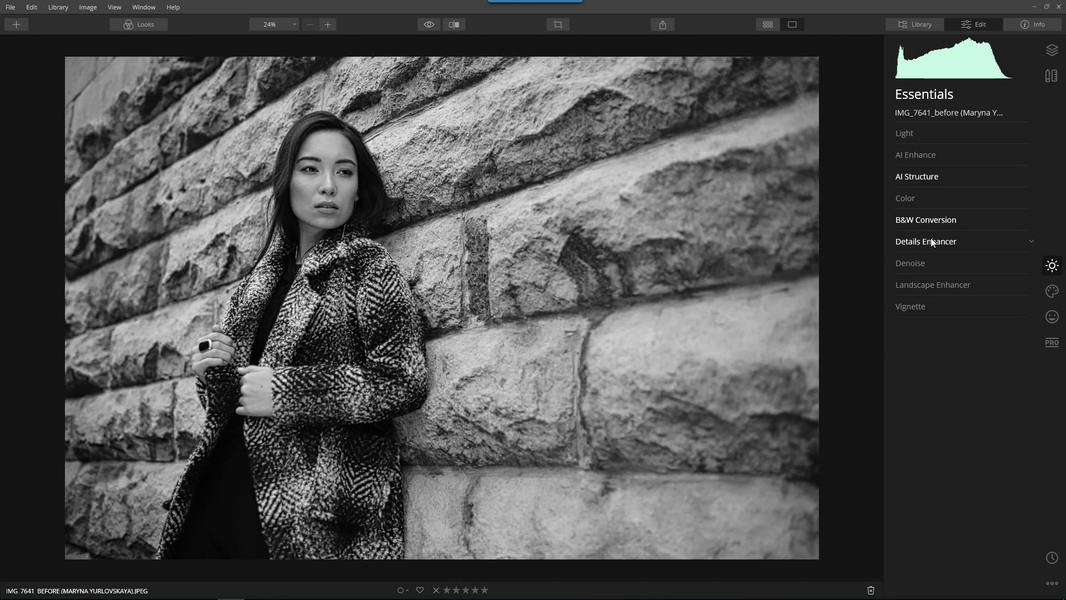
# - Add Film Grain with size 8 and roughness 11, trying an amount of 91 before lowering it to 6
pyautogui.click(1052, 292)
pyautogui.click(918, 328)
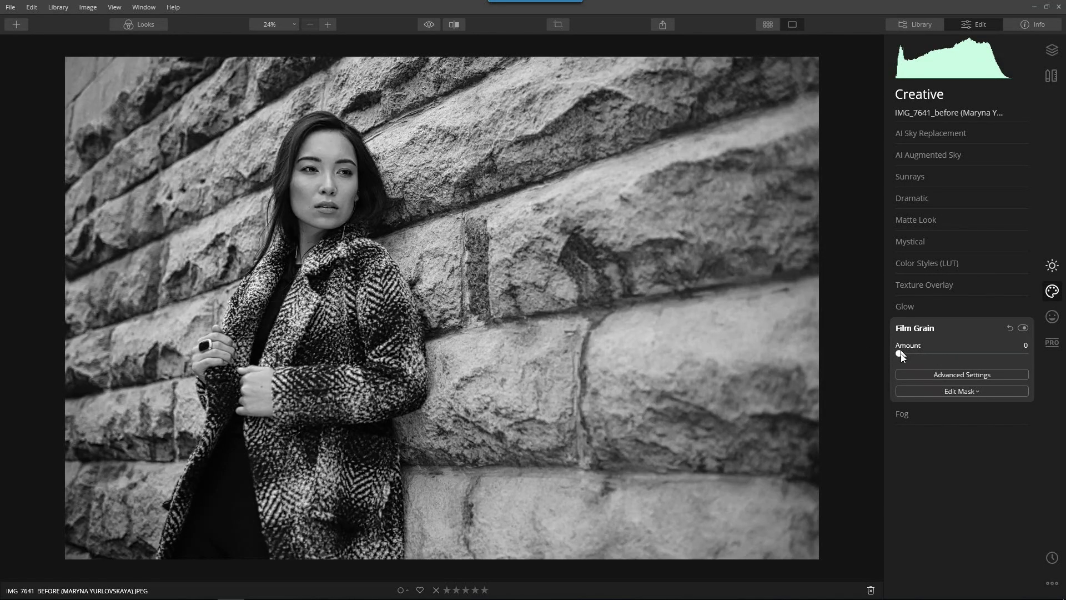
pyautogui.click(900, 354)
pyautogui.moveTo(905, 353); pyautogui.dragTo(1015, 354)
pyautogui.click(930, 373)
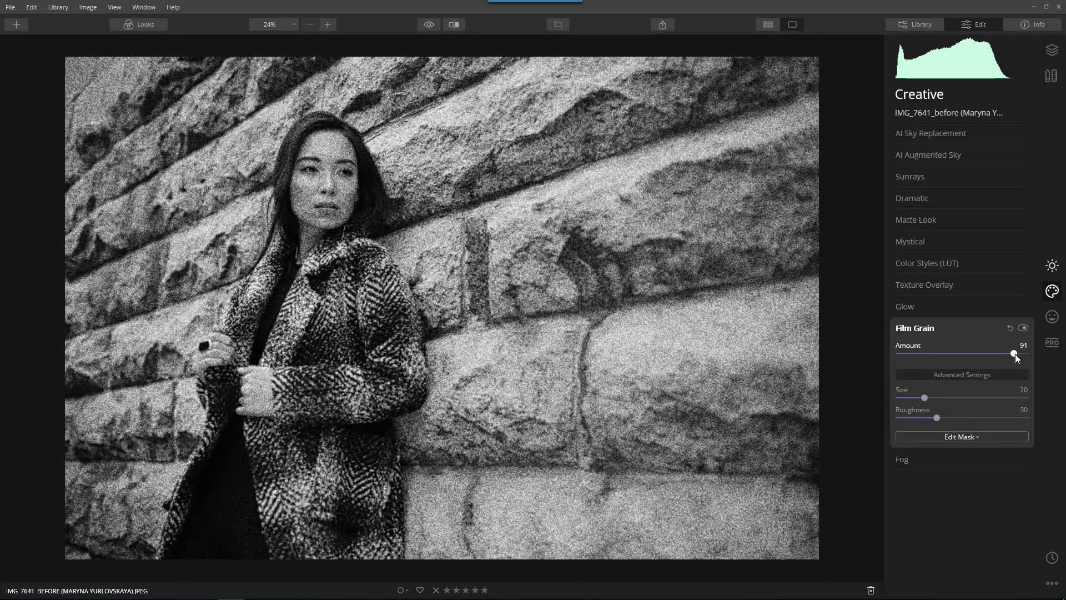
pyautogui.moveTo(924, 399)
pyautogui.mouseDown()
pyautogui.moveTo(1003, 406)
pyautogui.moveTo(898, 409)
pyautogui.moveTo(935, 400)
pyautogui.moveTo(937, 417)
pyautogui.moveTo(1014, 428)
pyautogui.moveTo(913, 431)
pyautogui.moveTo(927, 397)
pyautogui.moveTo(908, 404)
pyautogui.mouseUp()
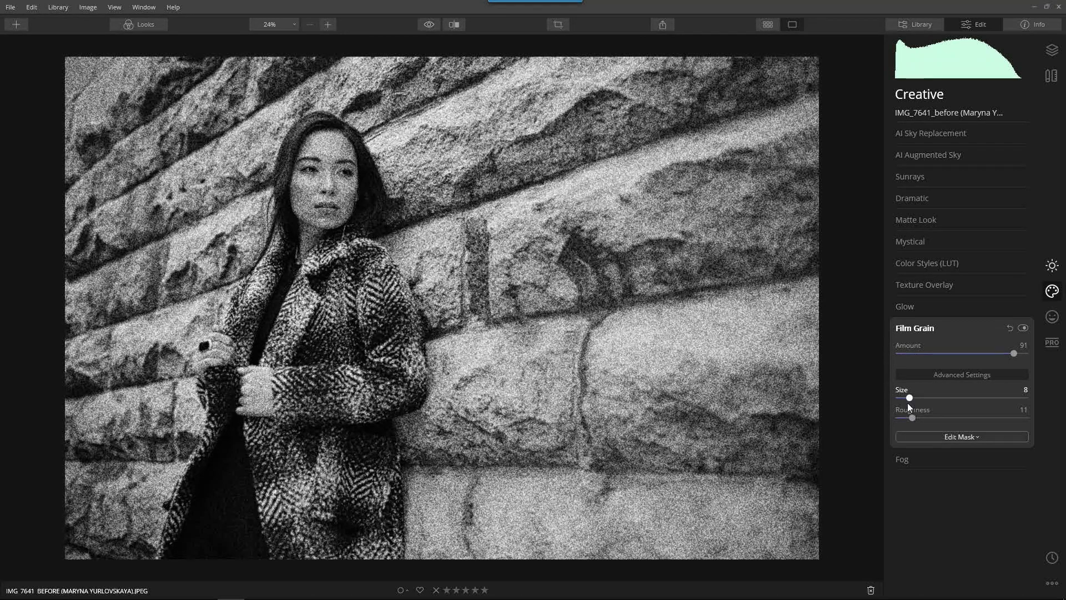
pyautogui.moveTo(1014, 353); pyautogui.dragTo(941, 364)
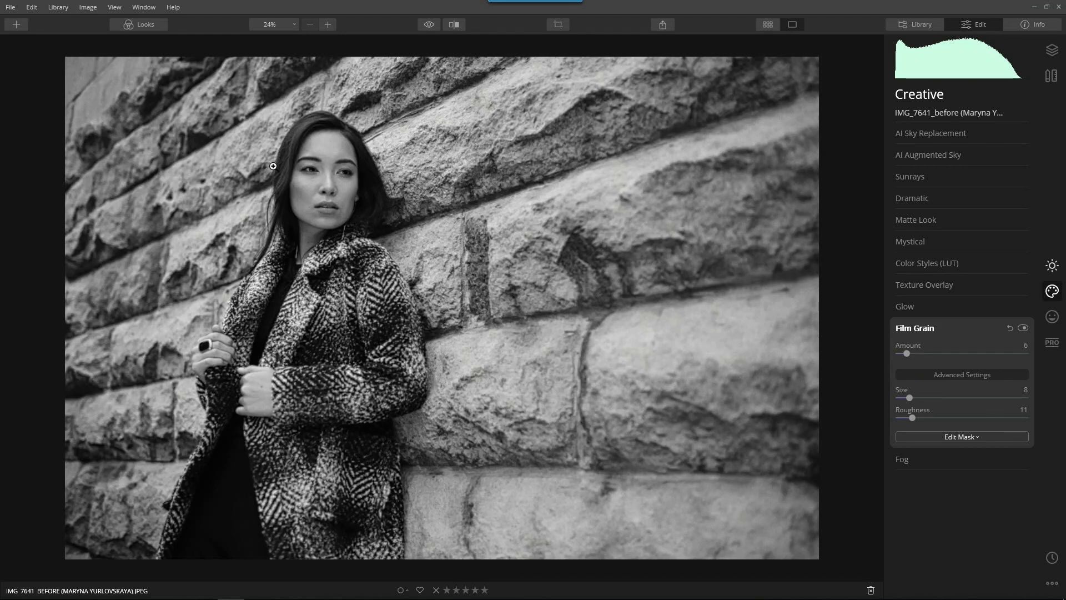
# - Inspect the woman's face at 100% zoom and raise the Film Grain amount to 14
pyautogui.scroll(2, 275, 169)
pyautogui.scroll(1, 307, 161)
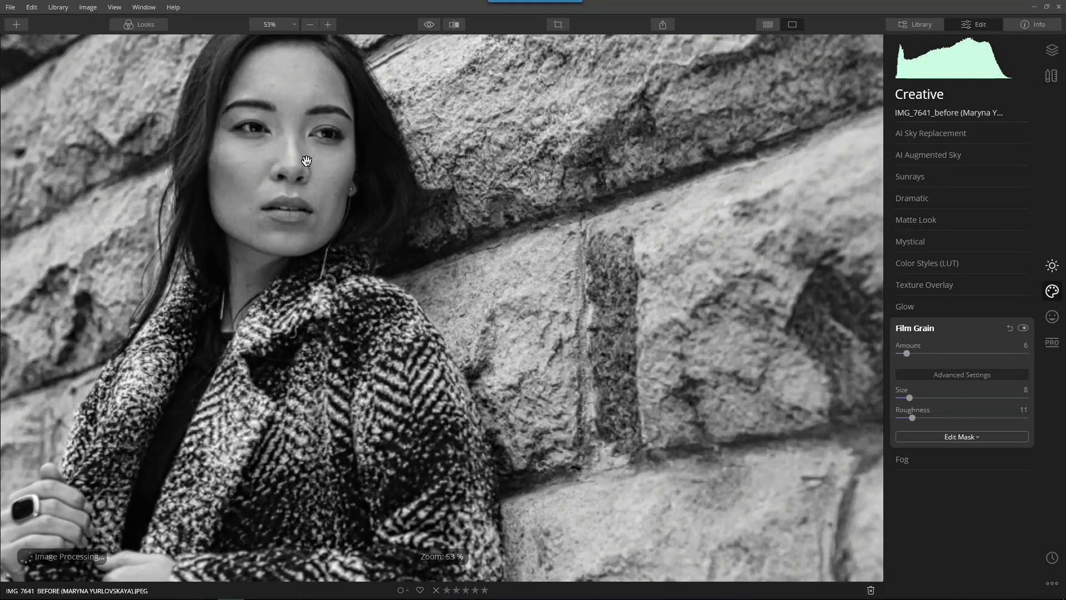
pyautogui.scroll(3, 316, 159)
pyautogui.scroll(-6, 573, 283)
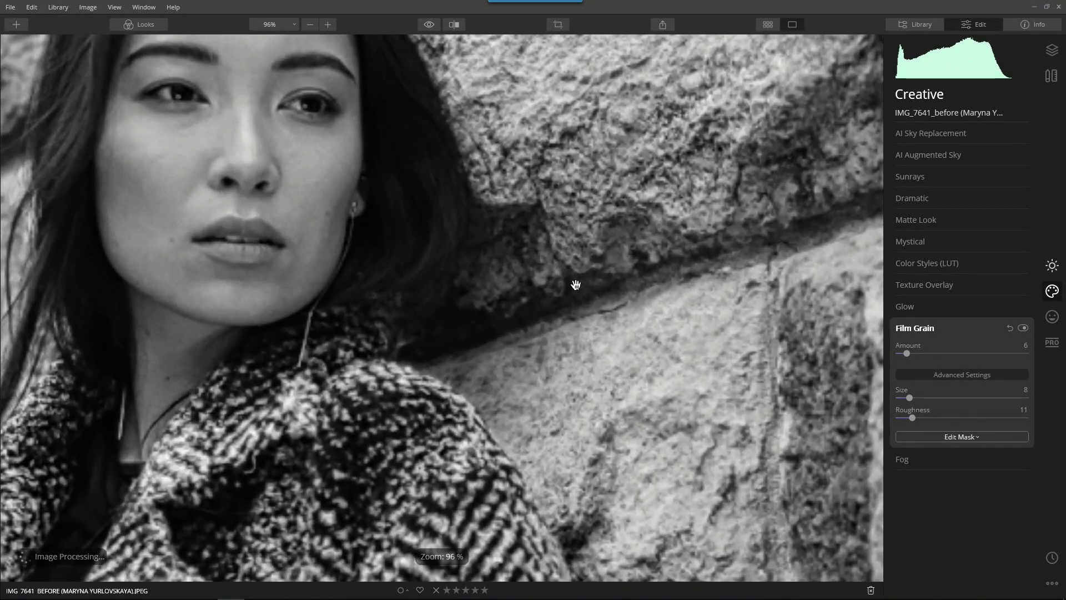
pyautogui.click(276, 24)
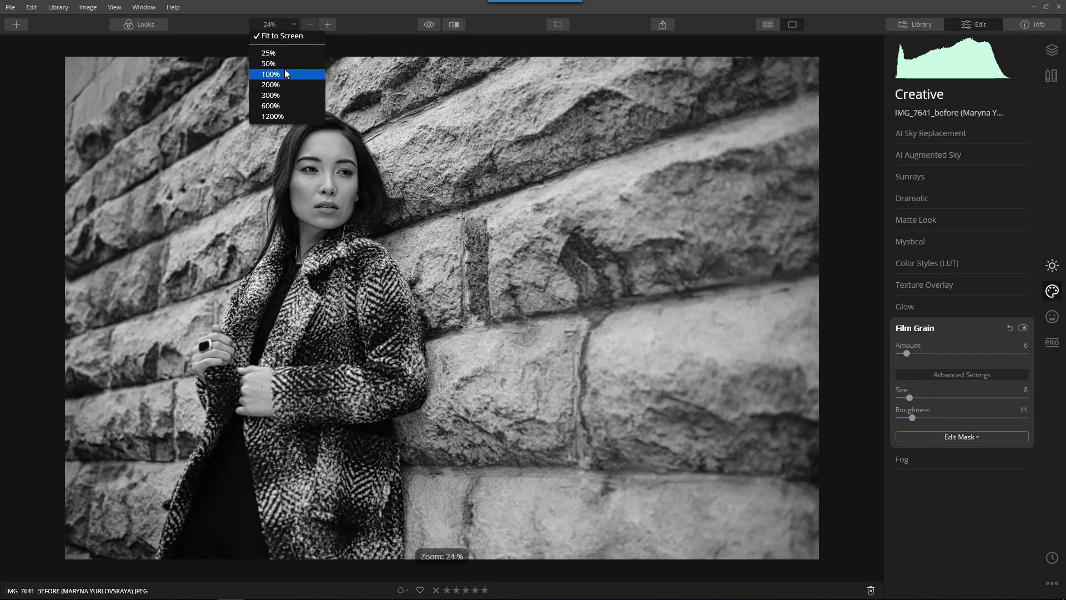
pyautogui.click(277, 74)
pyautogui.moveTo(244, 138); pyautogui.dragTo(458, 429)
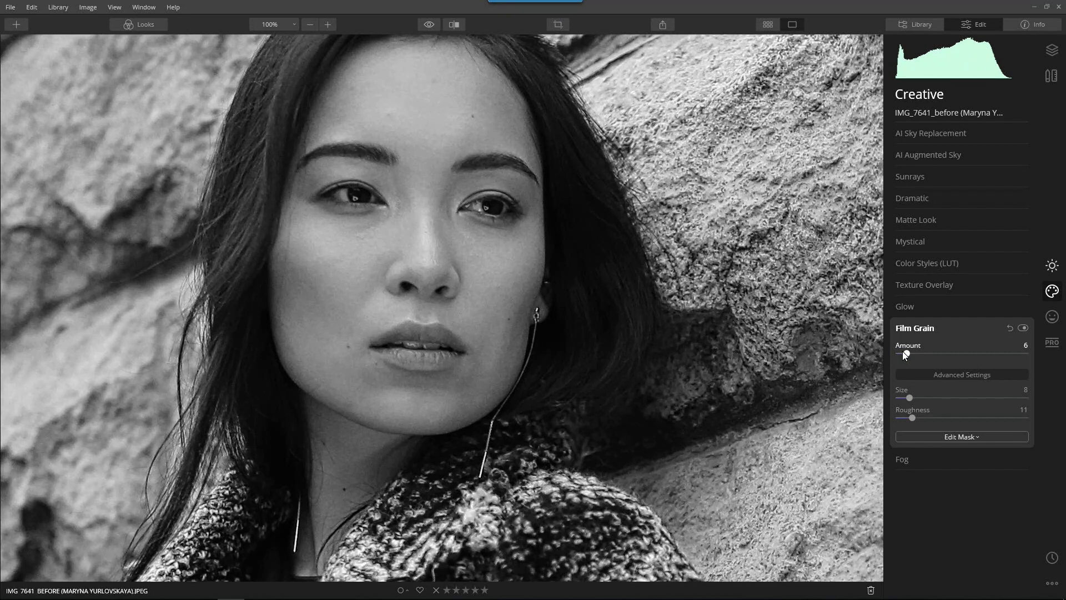
pyautogui.moveTo(907, 354); pyautogui.dragTo(922, 358)
# - Disable and reset Film Grain, and revert the reset by restoring the Film Grain: Disabled state from the edit history
pyautogui.click(1022, 328)
pyautogui.click(1012, 330)
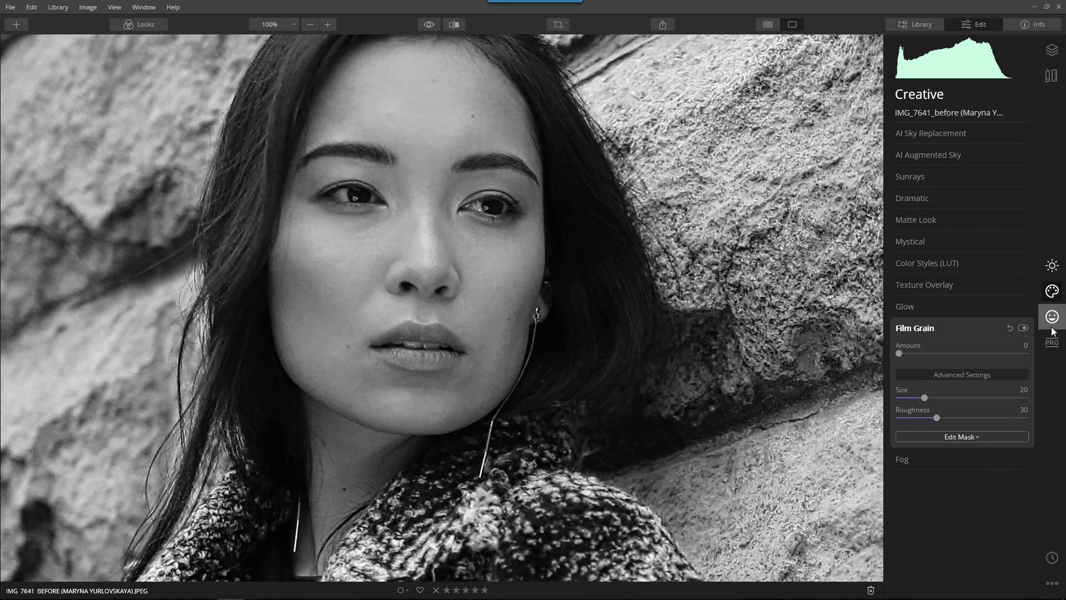
pyautogui.click(1052, 558)
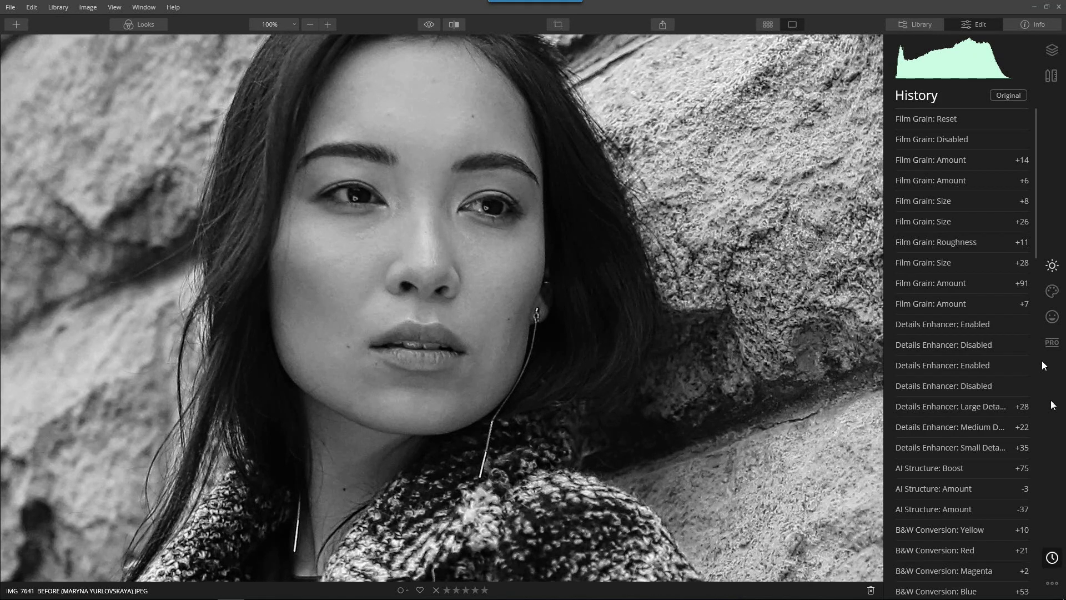
pyautogui.click(920, 142)
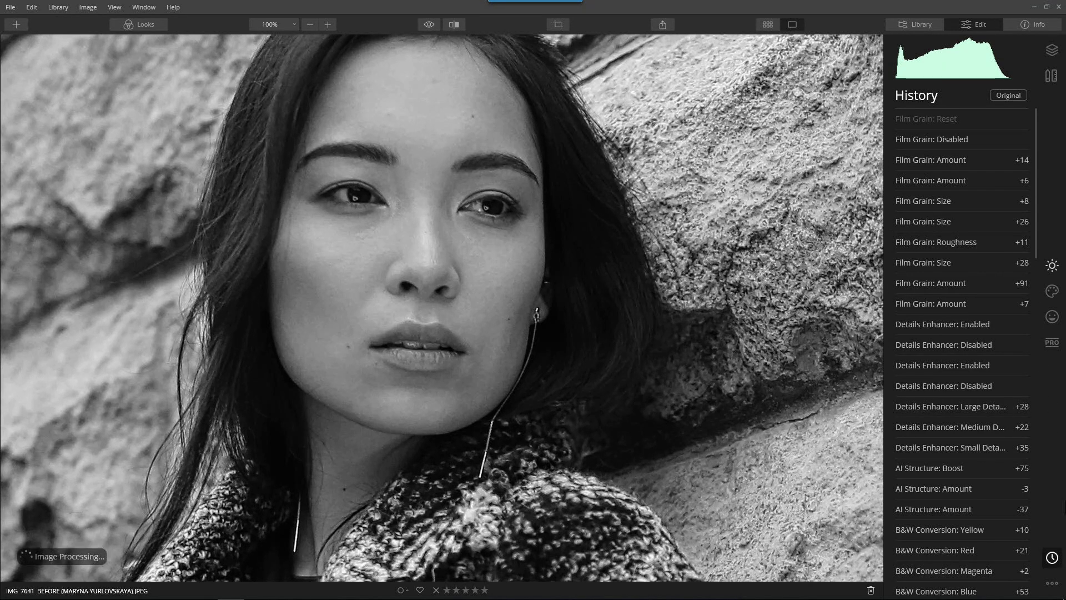
# - Re-enable Film Grain from the Creative filters and compare the portrait with and without the grain, leaving it enabled
pyautogui.click(1051, 321)
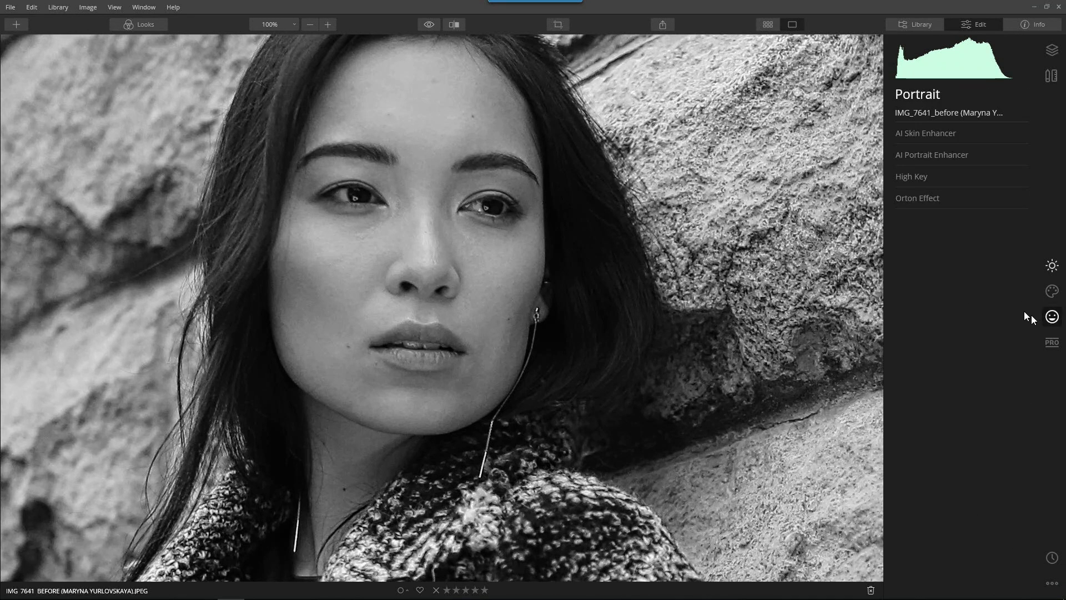
pyautogui.click(1052, 291)
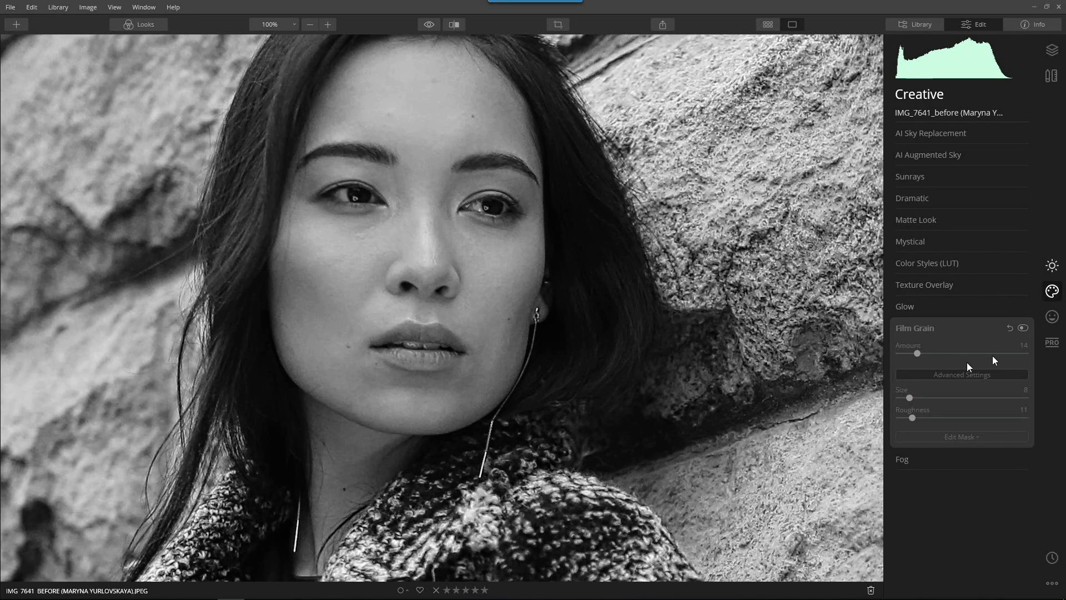
pyautogui.click(1027, 328)
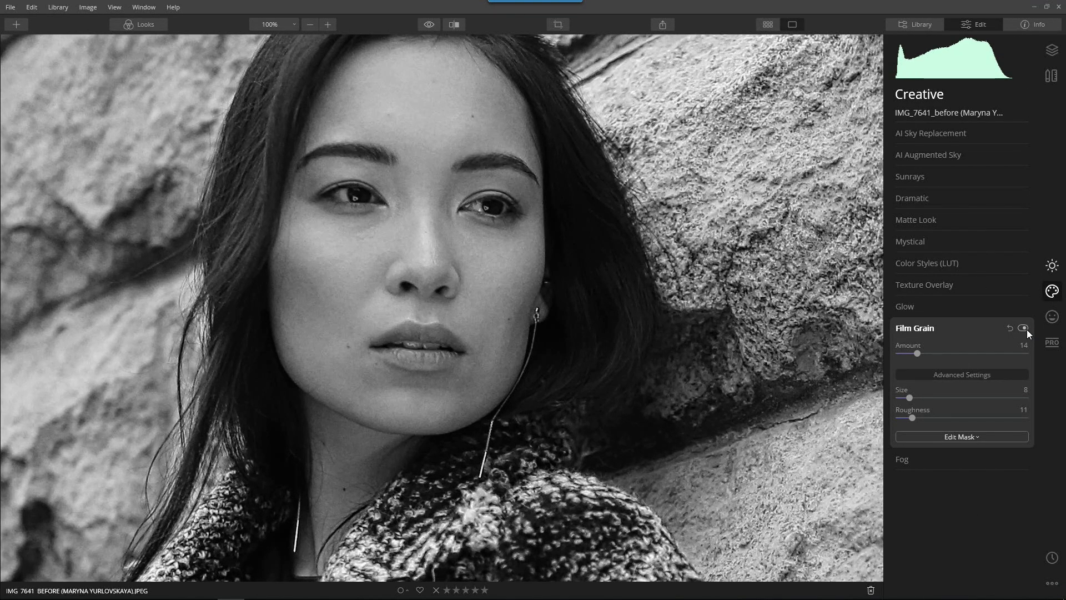
pyautogui.click(1028, 329)
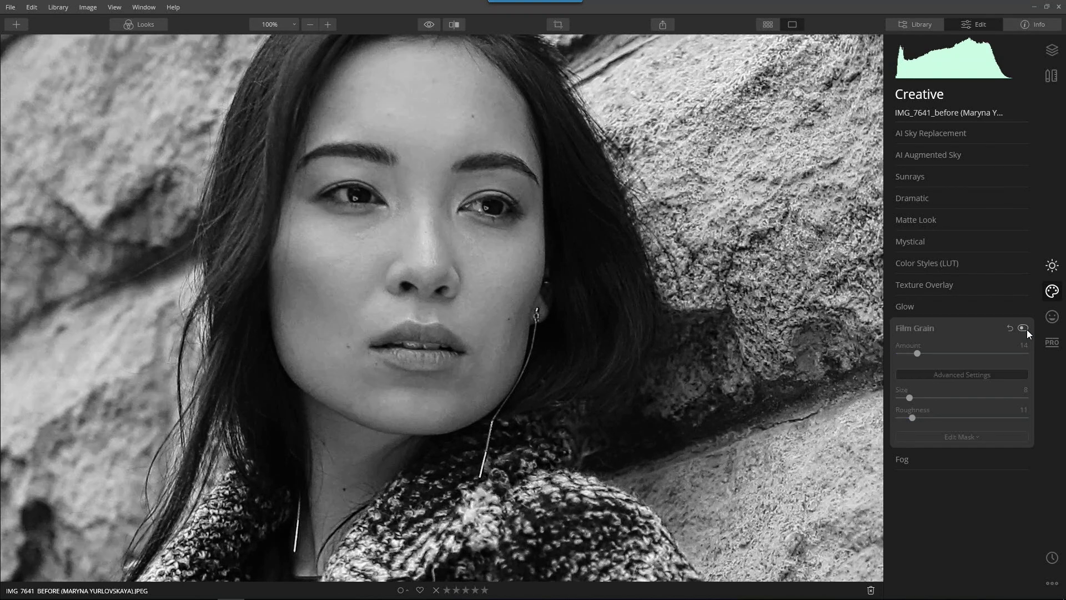
pyautogui.click(1027, 329)
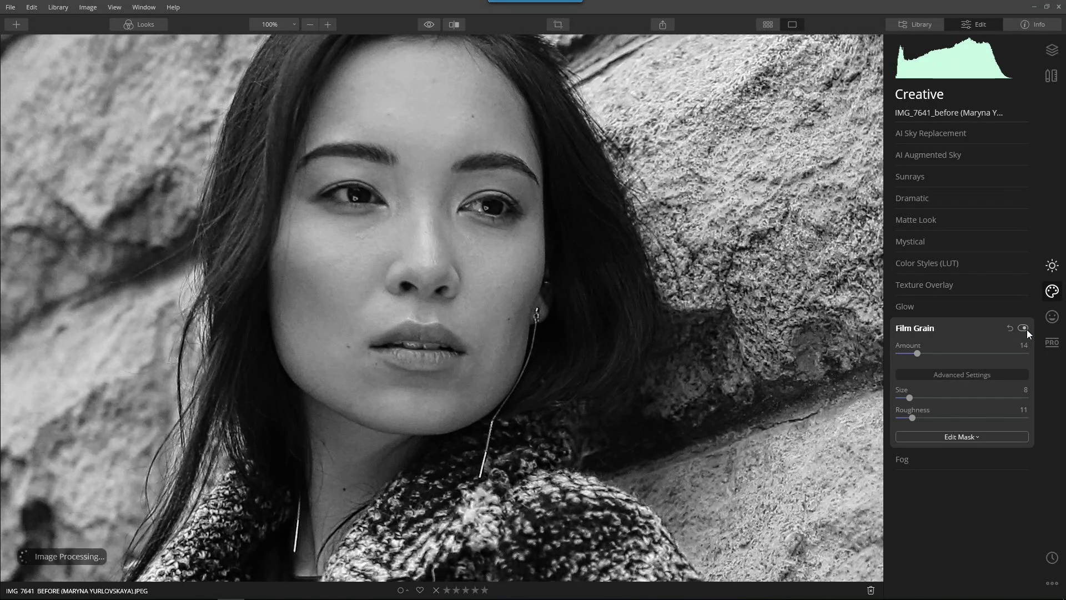
# - Review the whole portrait at fit-to-screen size and compare the edited version with the original photo
pyautogui.scroll(-3, 544, 315)
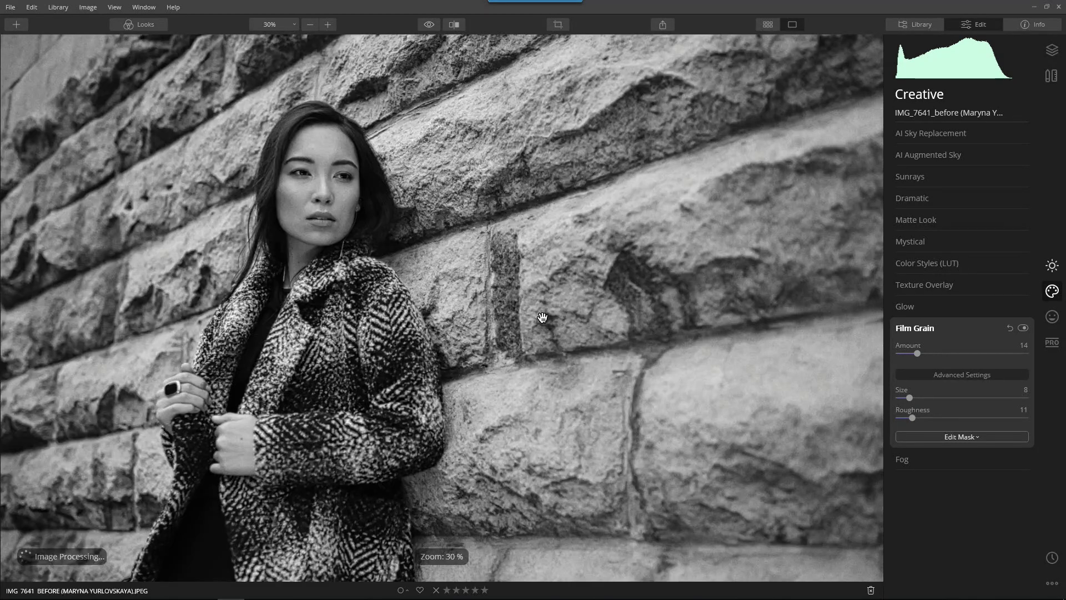
pyautogui.click(272, 24)
pyautogui.click(283, 37)
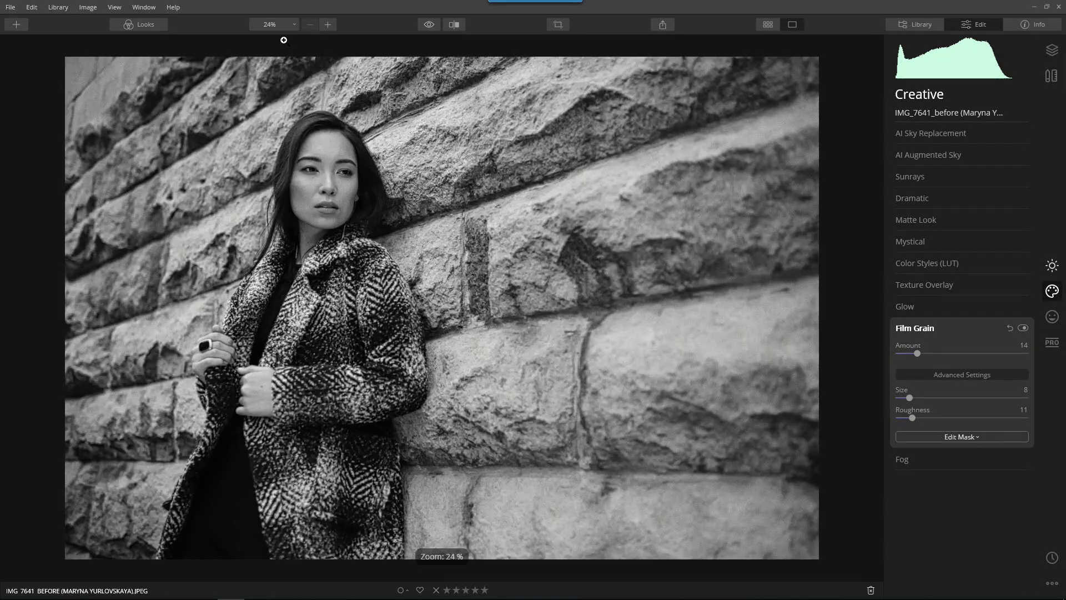
pyautogui.click(493, 211)
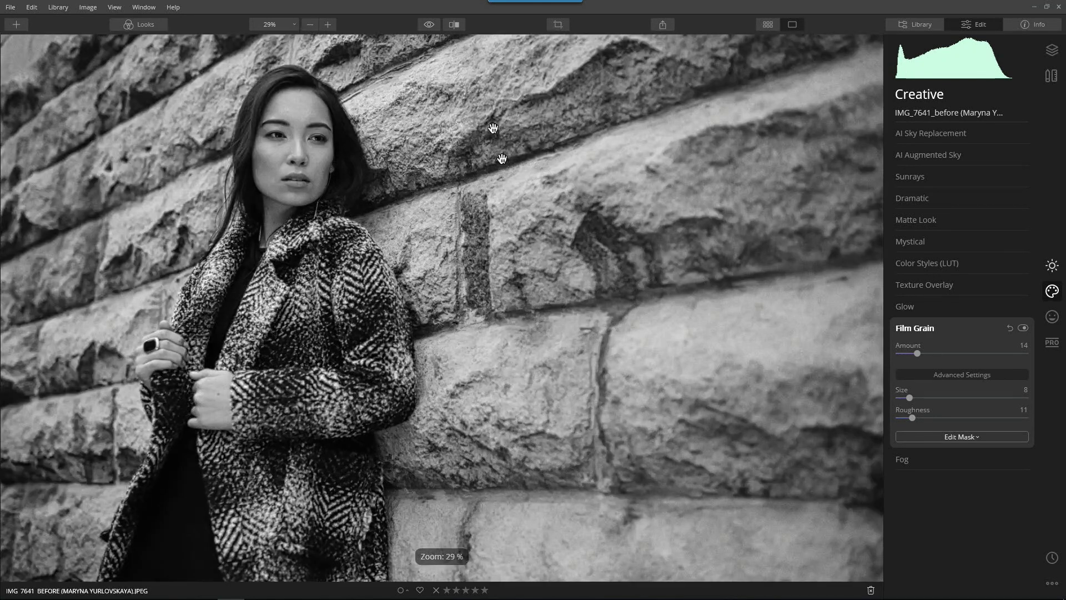
pyautogui.click(436, 155)
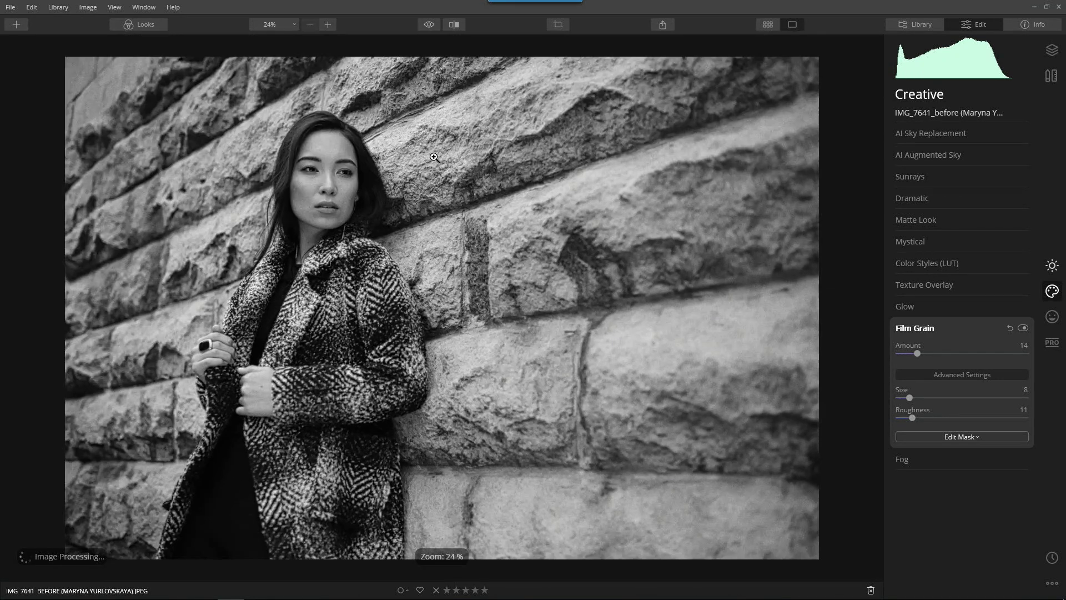
pyautogui.click(429, 25)
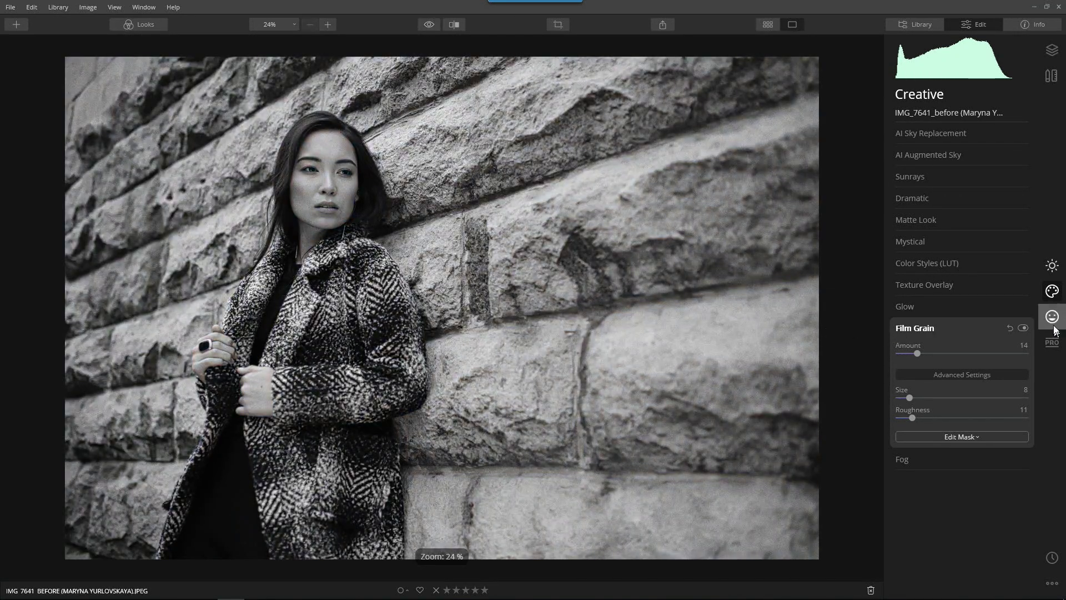
# - Apply a Color Styles (LUT) look to the portrait, trying Smokey before choosing London
pyautogui.click(933, 263)
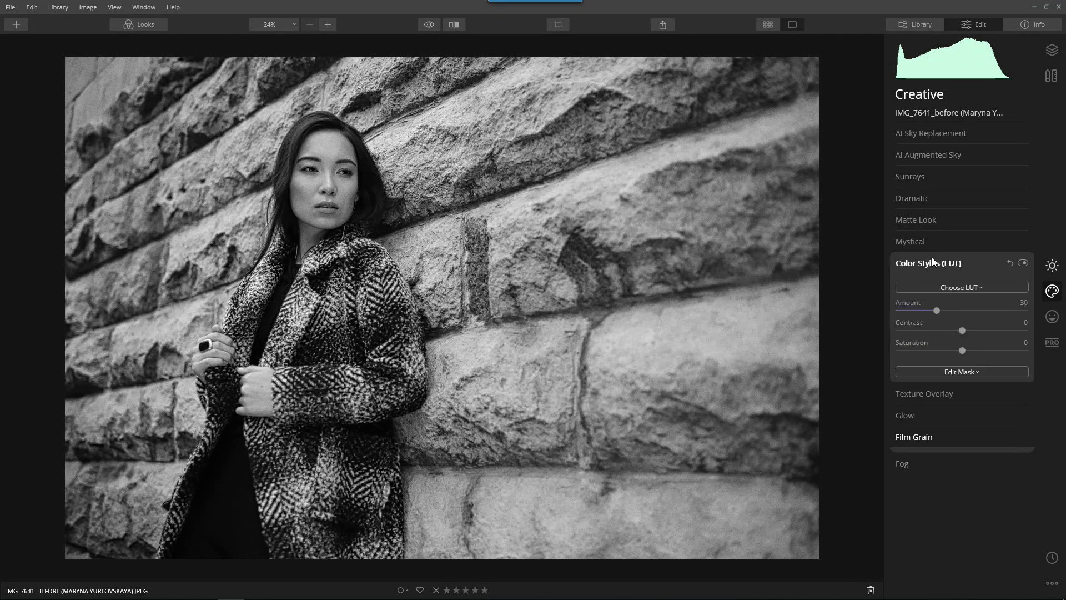
pyautogui.click(940, 287)
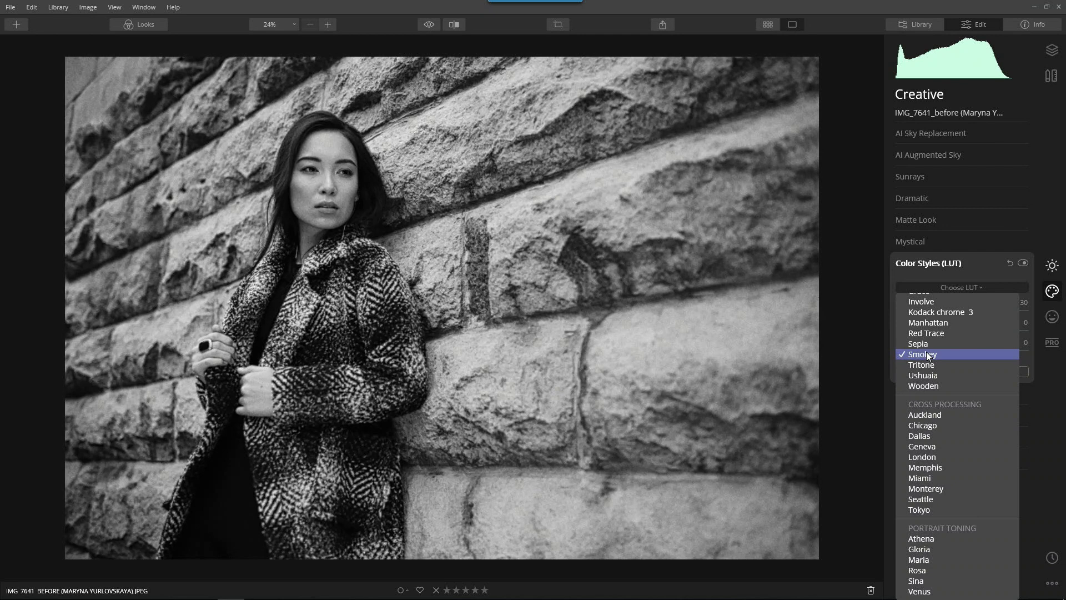
pyautogui.click(927, 351)
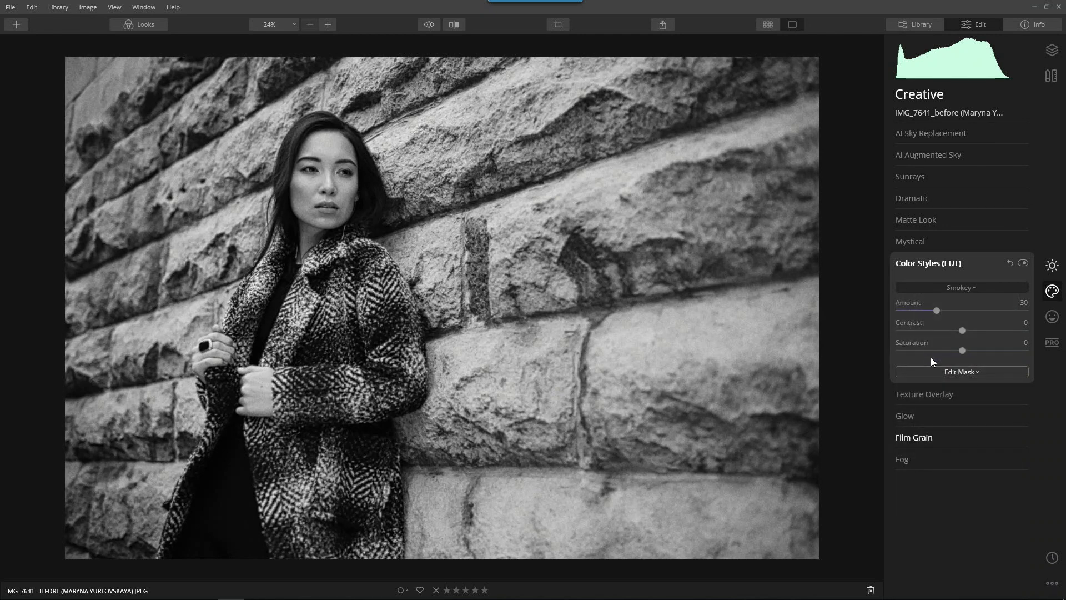
pyautogui.click(959, 289)
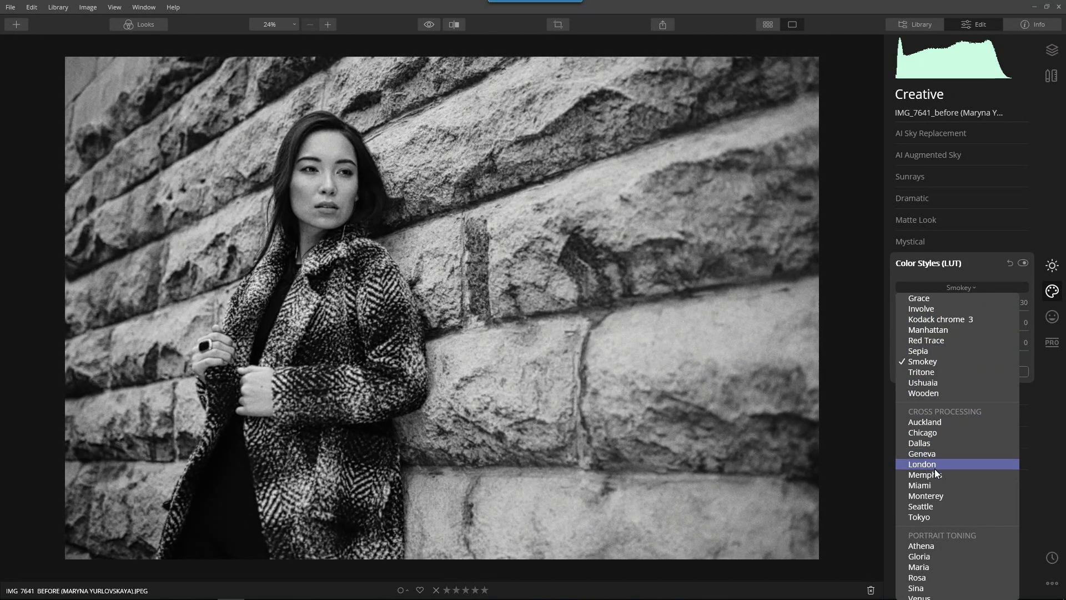
pyautogui.click(932, 464)
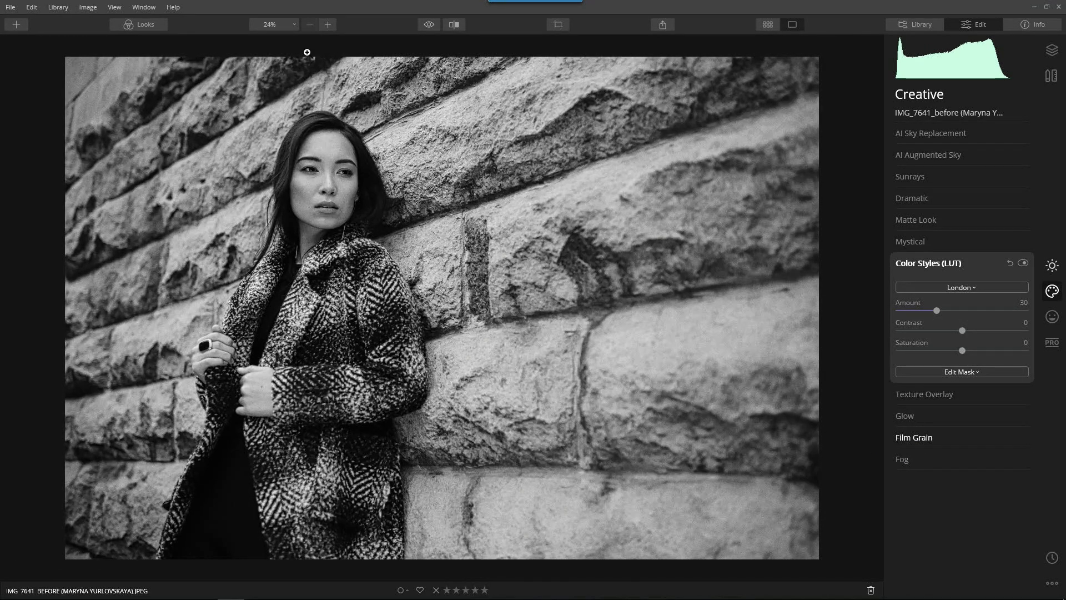
# - Compare the London-styled portrait with the original photo and inspect the coat and stone wall up close
pyautogui.click(429, 25)
pyautogui.click(429, 25)
pyautogui.click(408, 247)
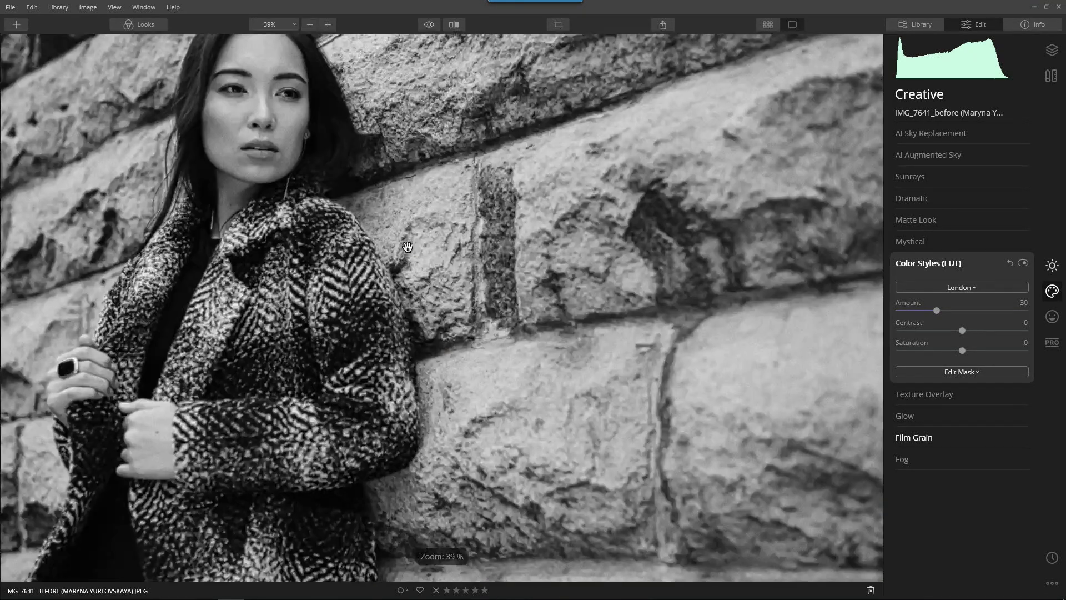
pyautogui.click(406, 246)
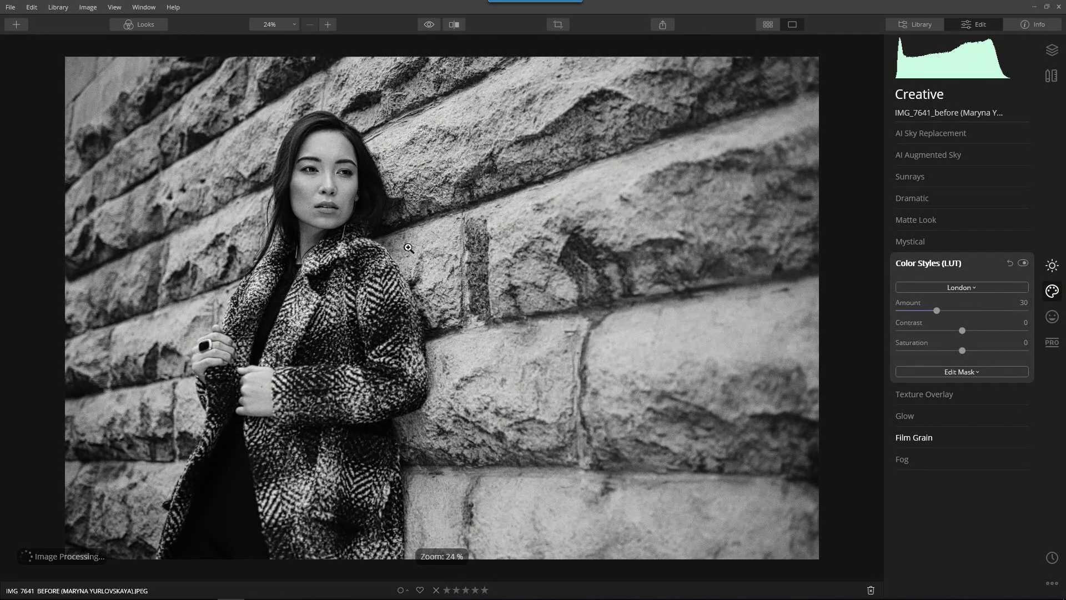
# - Add a Vignette from the Essentials filters in subject selection mode, with amount -12, size 13 and inner light 11
pyautogui.click(1052, 266)
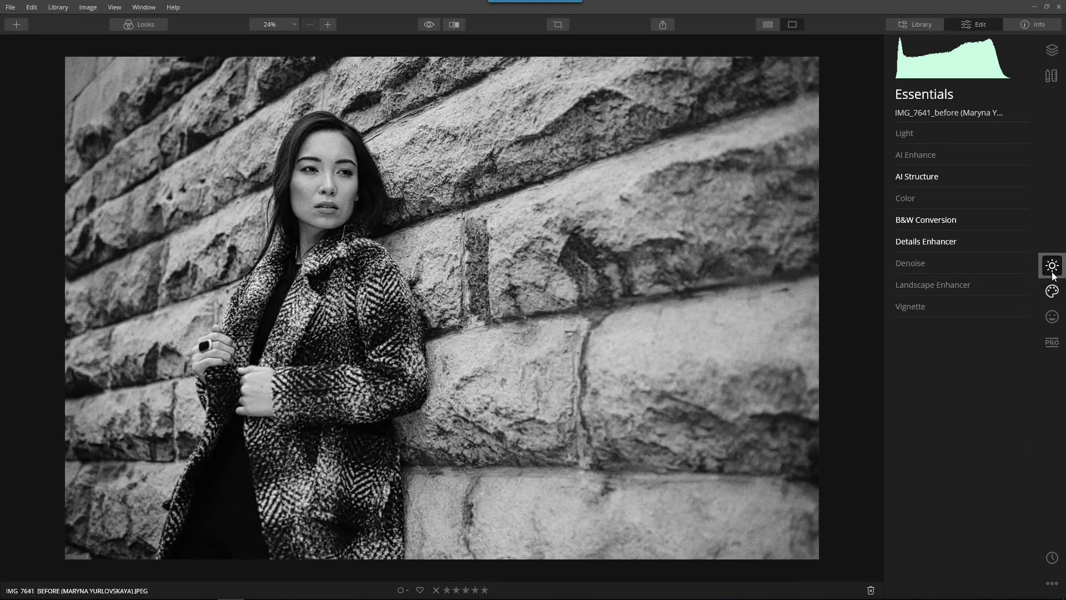
pyautogui.click(922, 305)
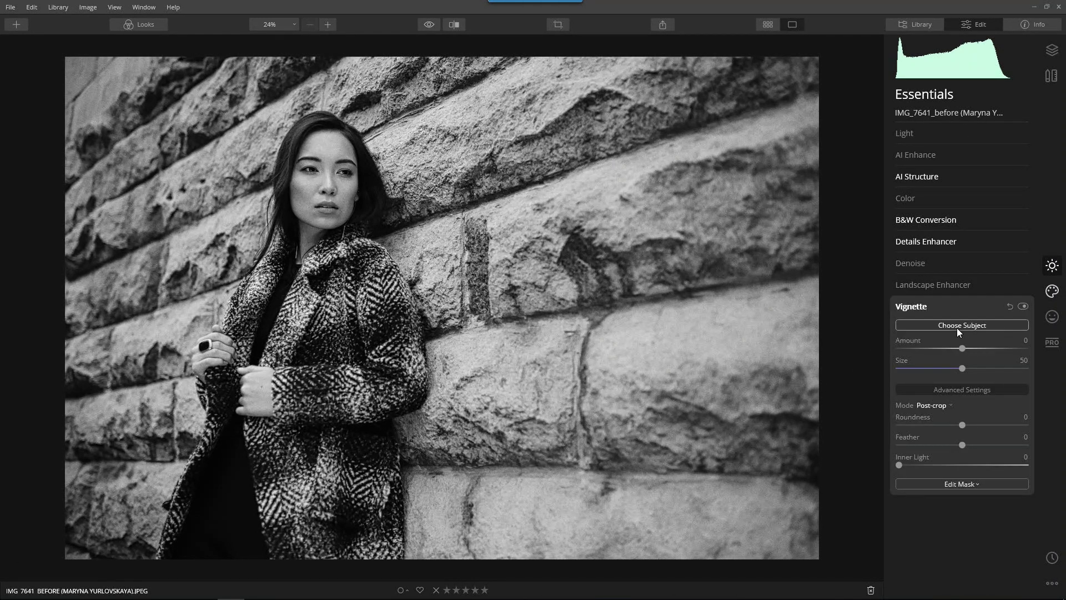
pyautogui.click(957, 327)
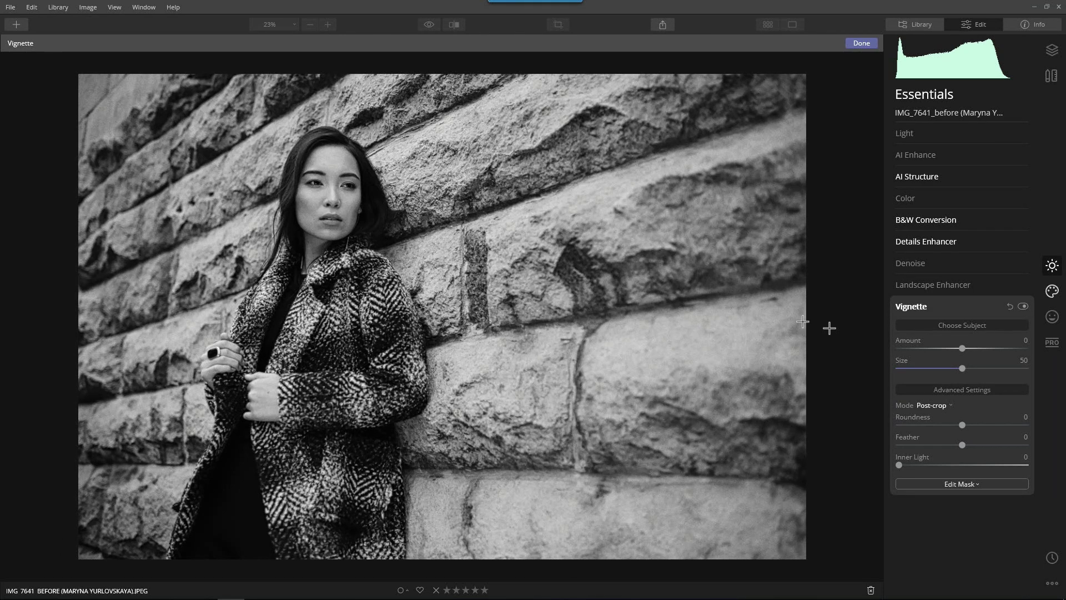
pyautogui.moveTo(964, 348)
pyautogui.mouseDown()
pyautogui.moveTo(914, 349)
pyautogui.moveTo(933, 368)
pyautogui.moveTo(895, 367)
pyautogui.moveTo(956, 355)
pyautogui.mouseUp()
pyautogui.moveTo(893, 466)
pyautogui.mouseDown()
pyautogui.moveTo(918, 465)
pyautogui.moveTo(882, 464)
pyautogui.moveTo(911, 472)
pyautogui.mouseUp()
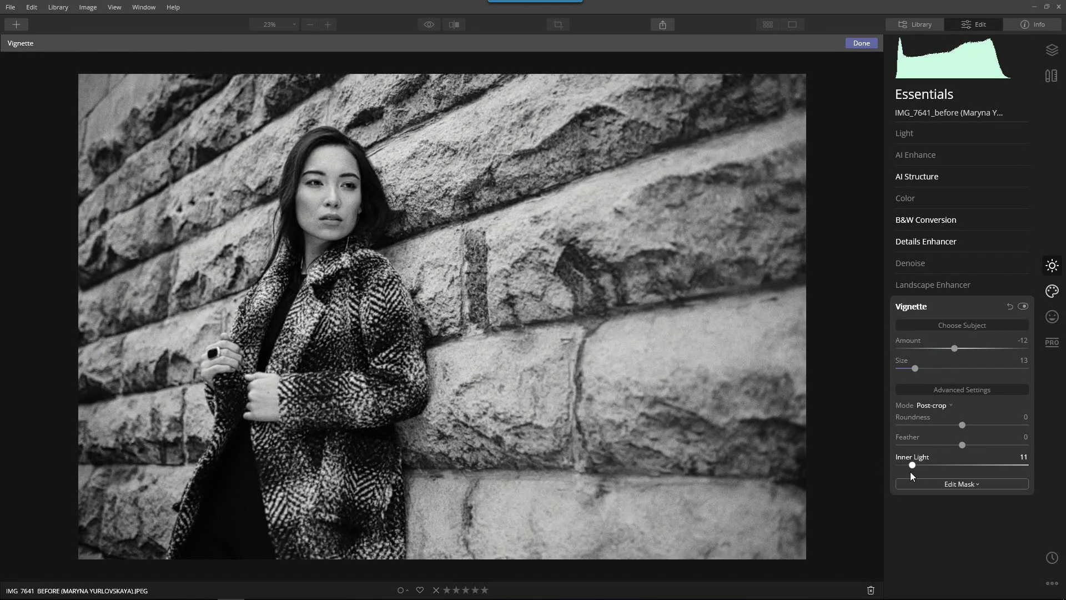
# - Compare the portrait with and without the Vignette, leave it enabled and finish the vignette subject selection
pyautogui.click(1024, 307)
pyautogui.click(1024, 307)
pyautogui.click(1023, 307)
pyautogui.click(1024, 306)
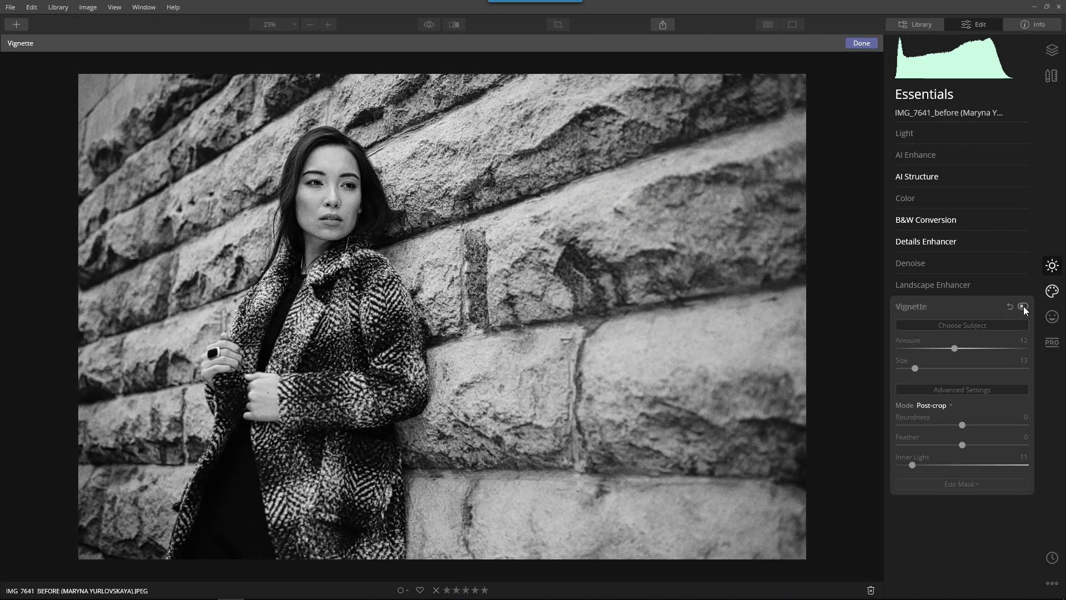
pyautogui.click(1024, 307)
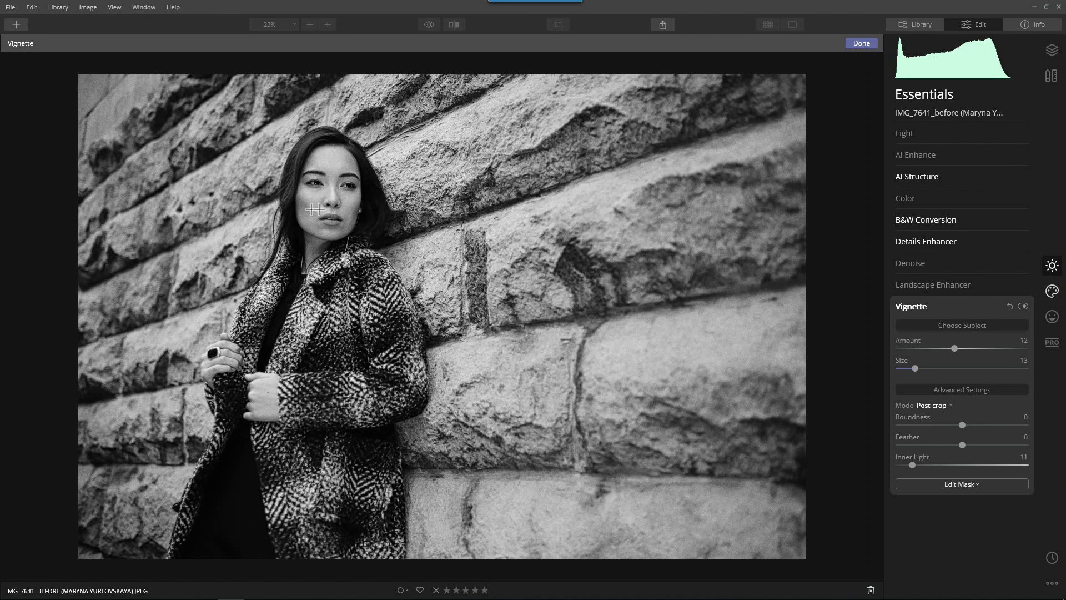
pyautogui.click(864, 44)
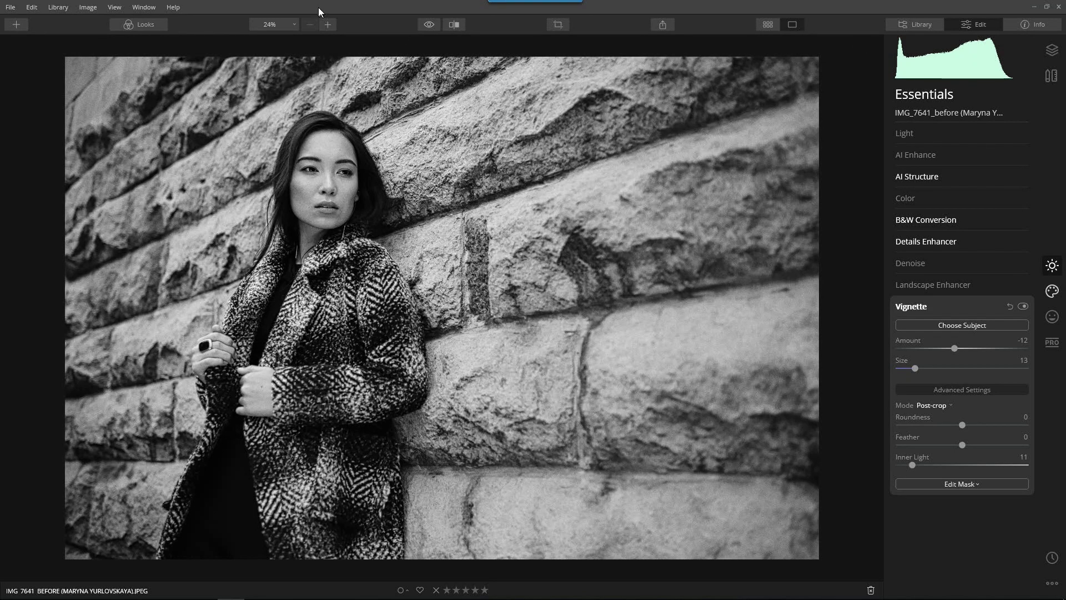
# - Save the current edits as a new Luminar Look named "B&W with grain"
pyautogui.click(137, 28)
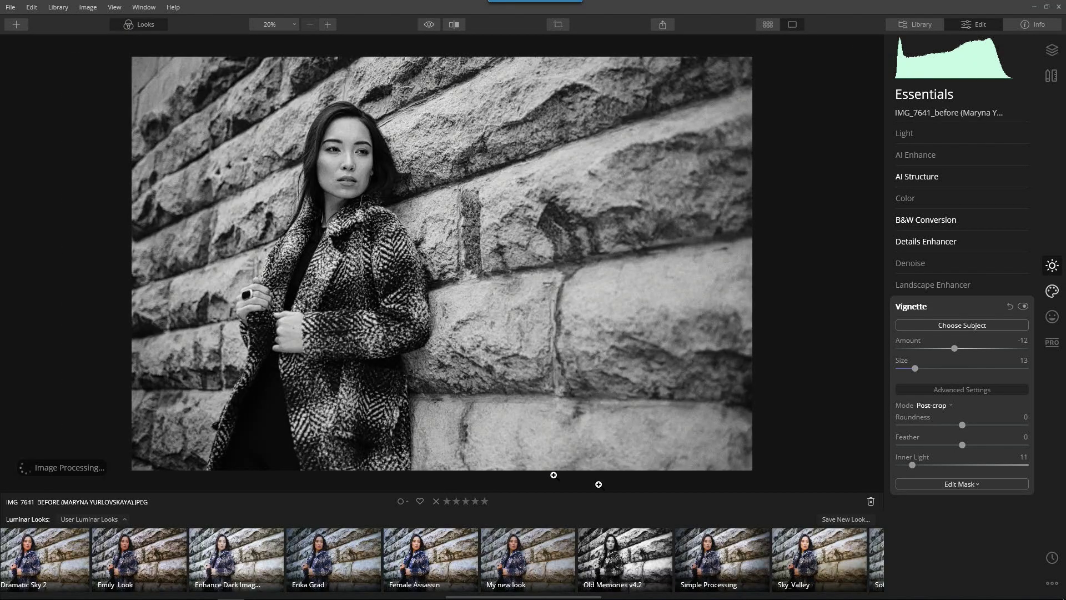
pyautogui.click(845, 520)
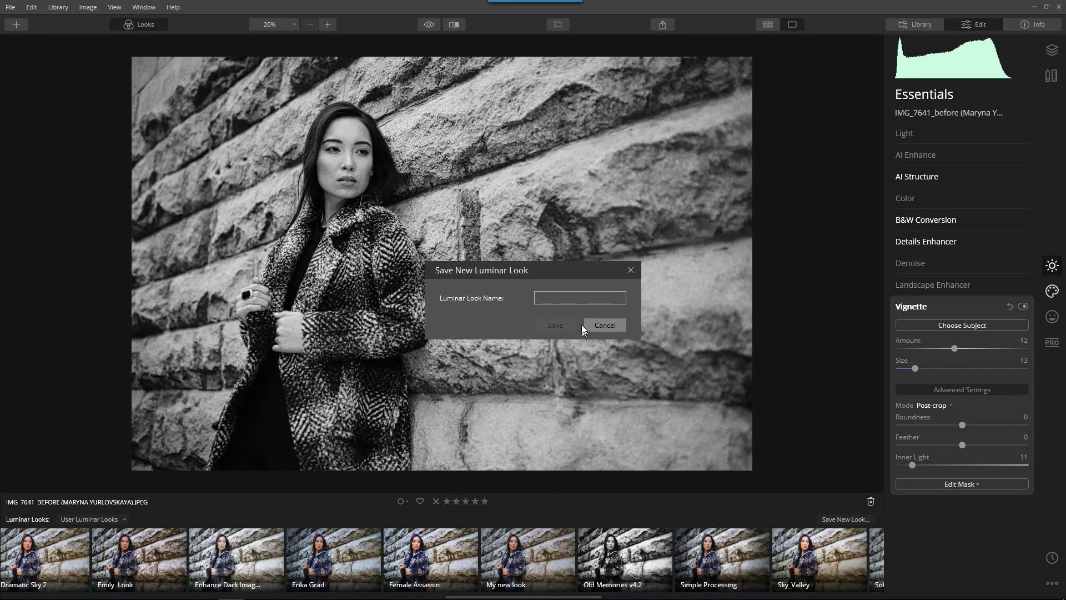
pyautogui.write('B&W')
pyautogui.write('with grain')
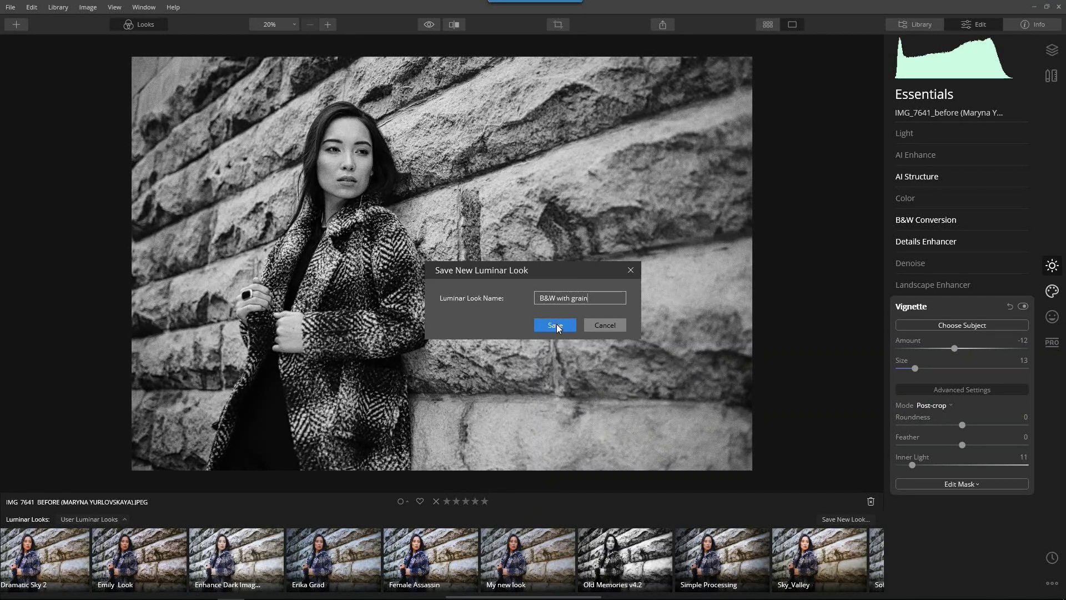
pyautogui.click(556, 326)
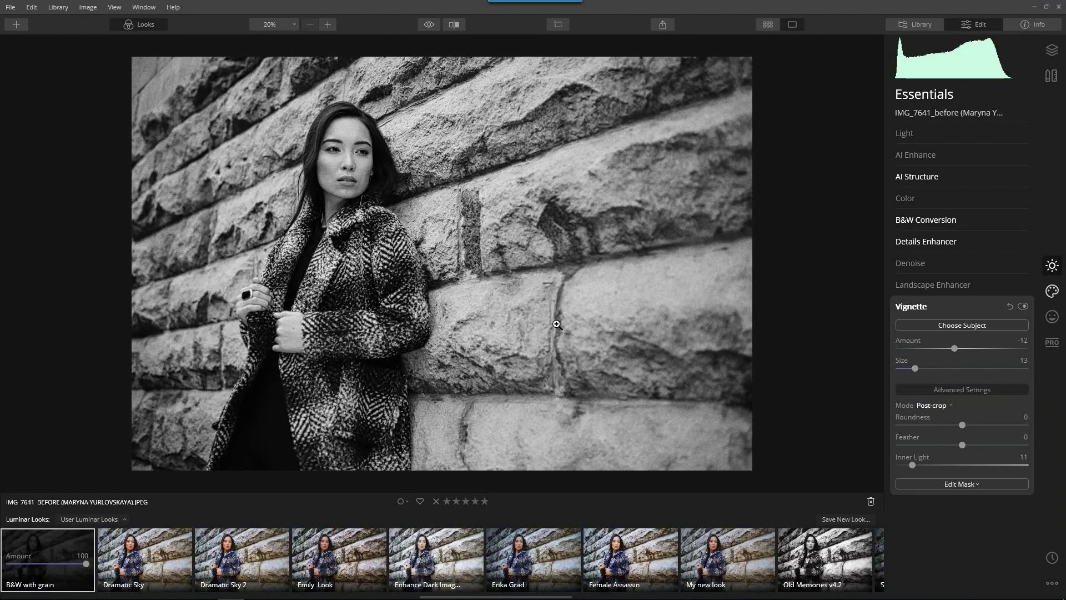